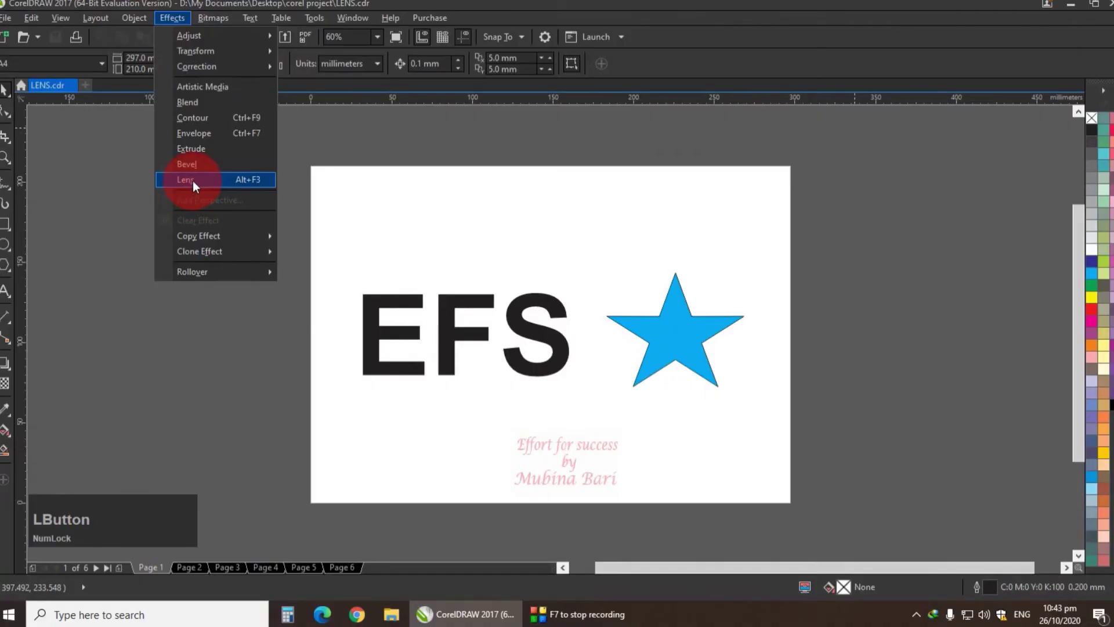
# Open the Lens effect settings and review the available lens types
pyautogui.click(192, 180)
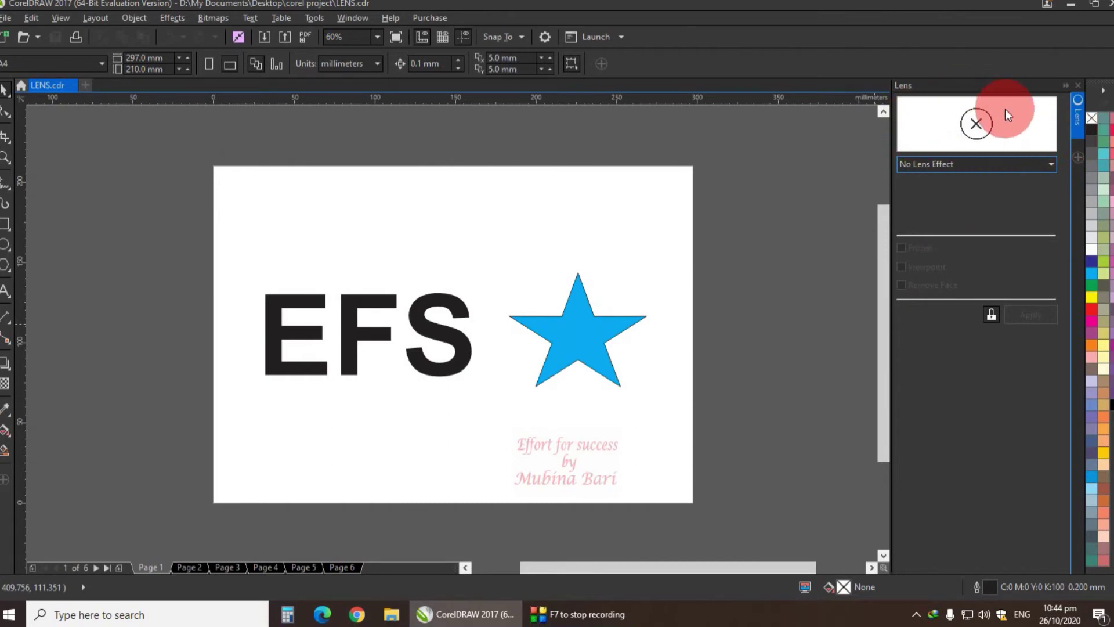
pyautogui.click(1051, 164)
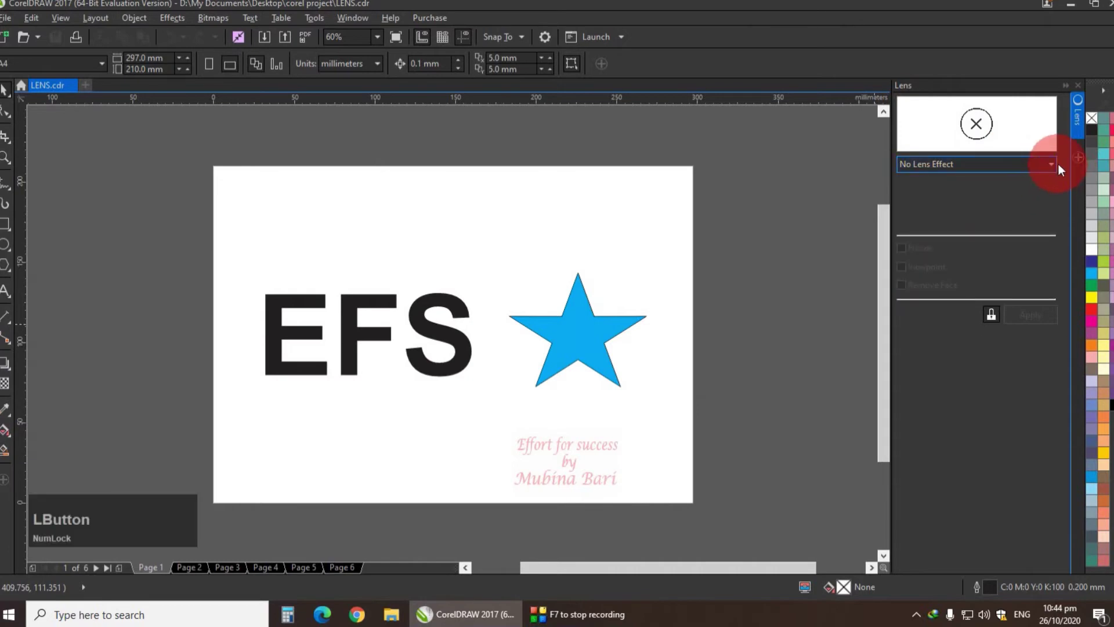
pyautogui.click(1050, 164)
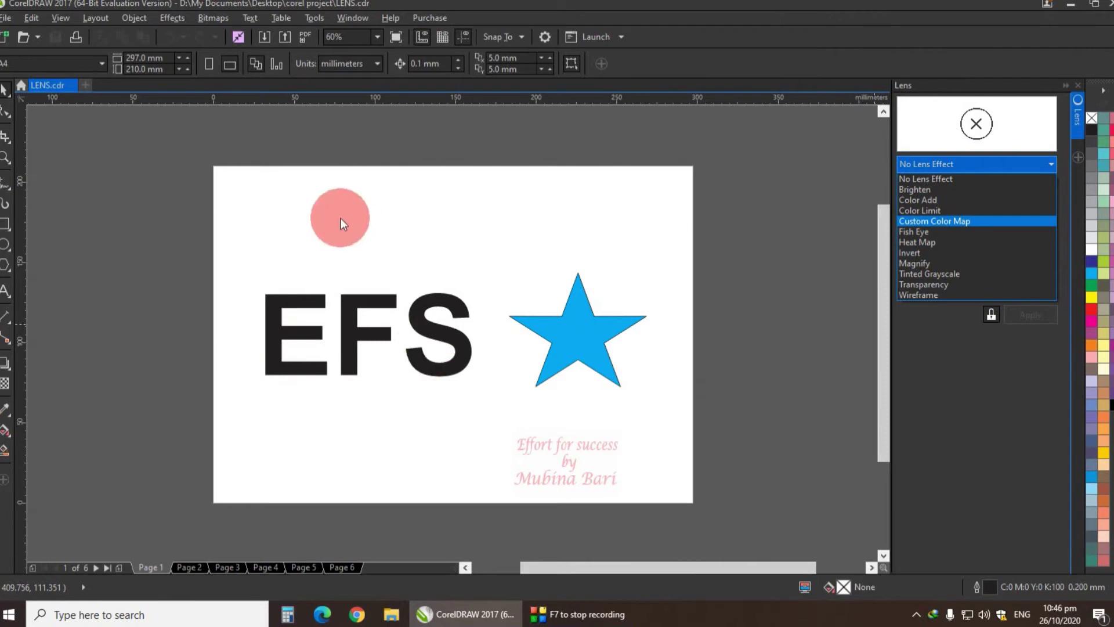
pyautogui.click(340, 218)
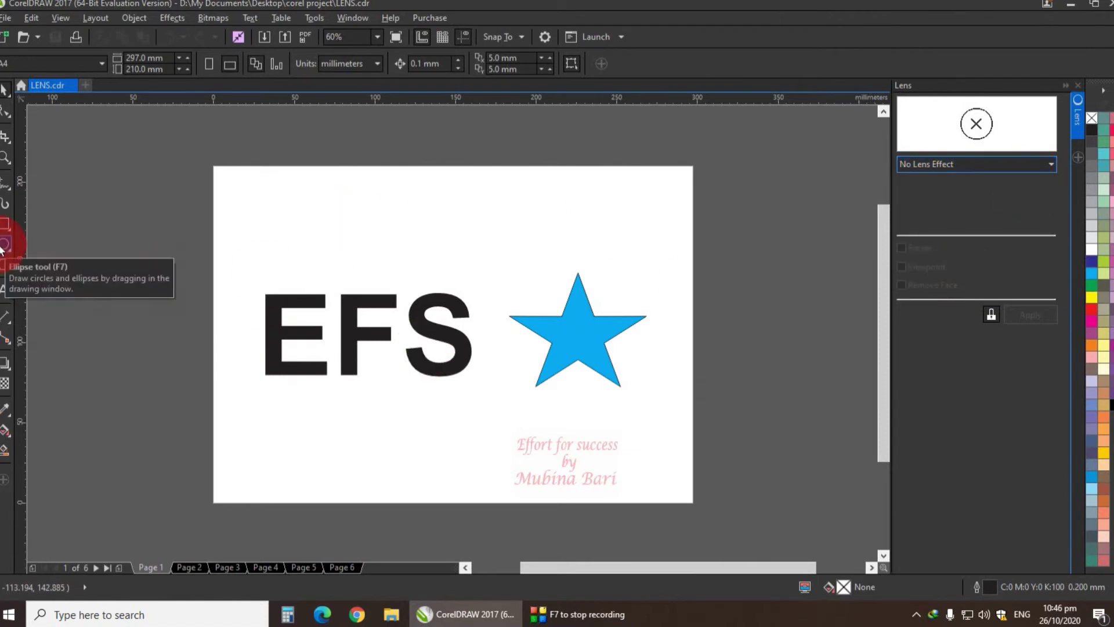
# Draw a six-sided polygon about 104 mm wide and 32 mm high above the EFS text and fill it yellow
pyautogui.click(4, 265)
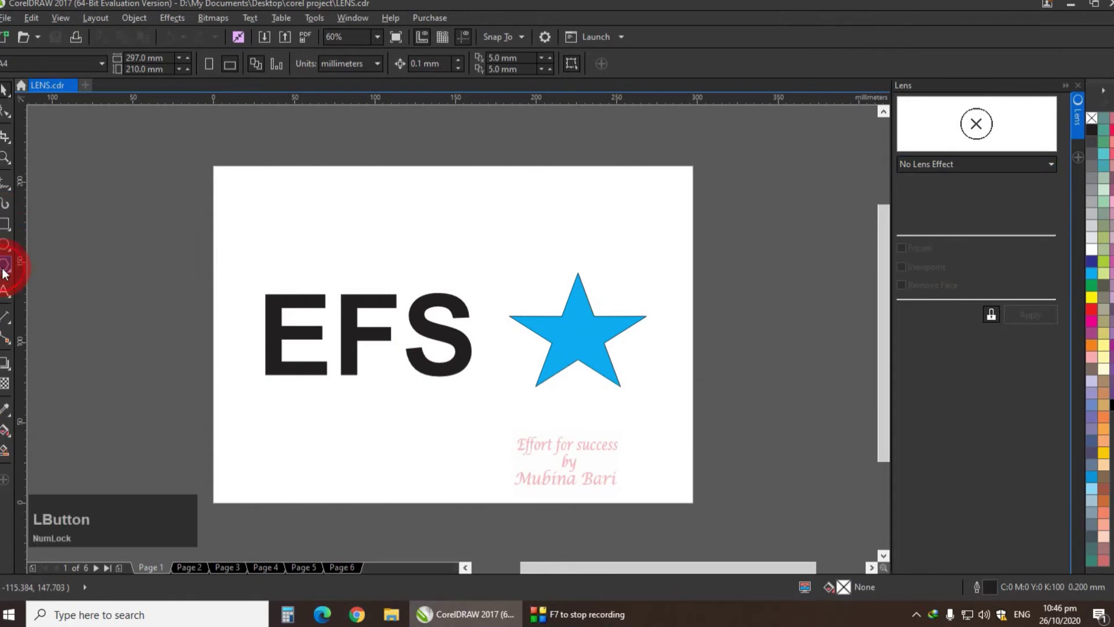
pyautogui.moveTo(272, 230); pyautogui.dragTo(461, 283)
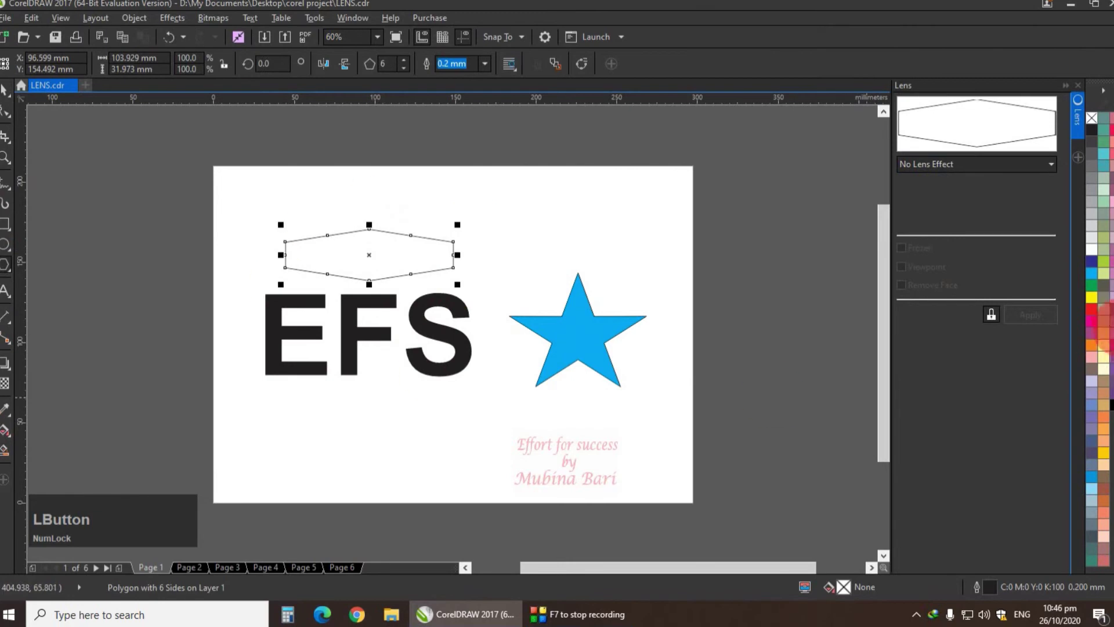
pyautogui.click(1091, 301)
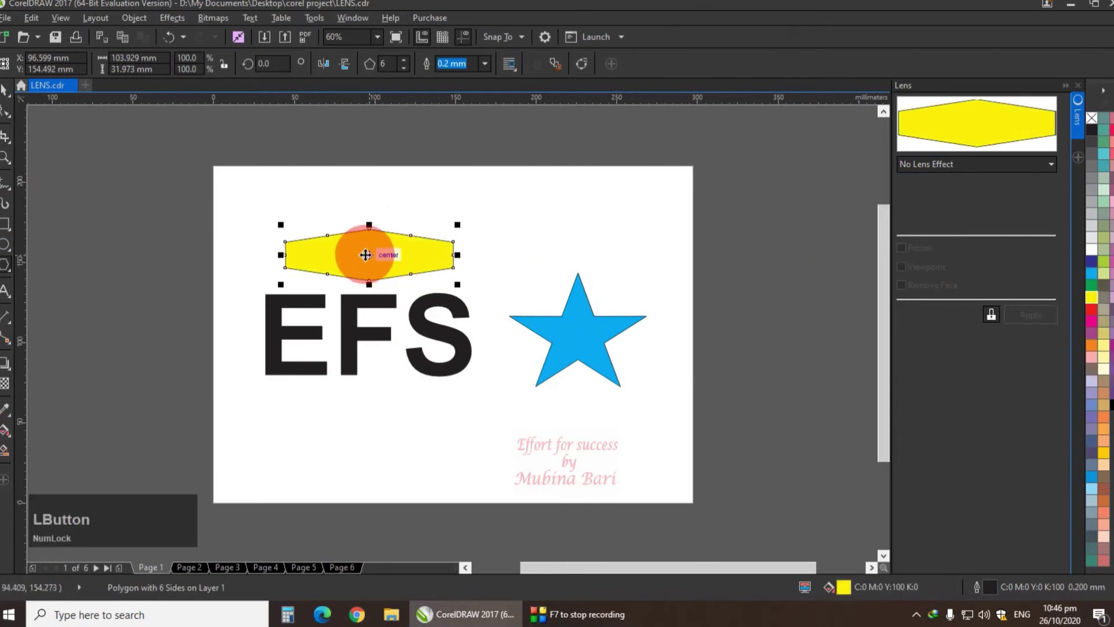
# Place the yellow polygon over the upper part of the EFS letters and apply the Brighten lens to it
pyautogui.moveTo(365, 255); pyautogui.dragTo(359, 308)
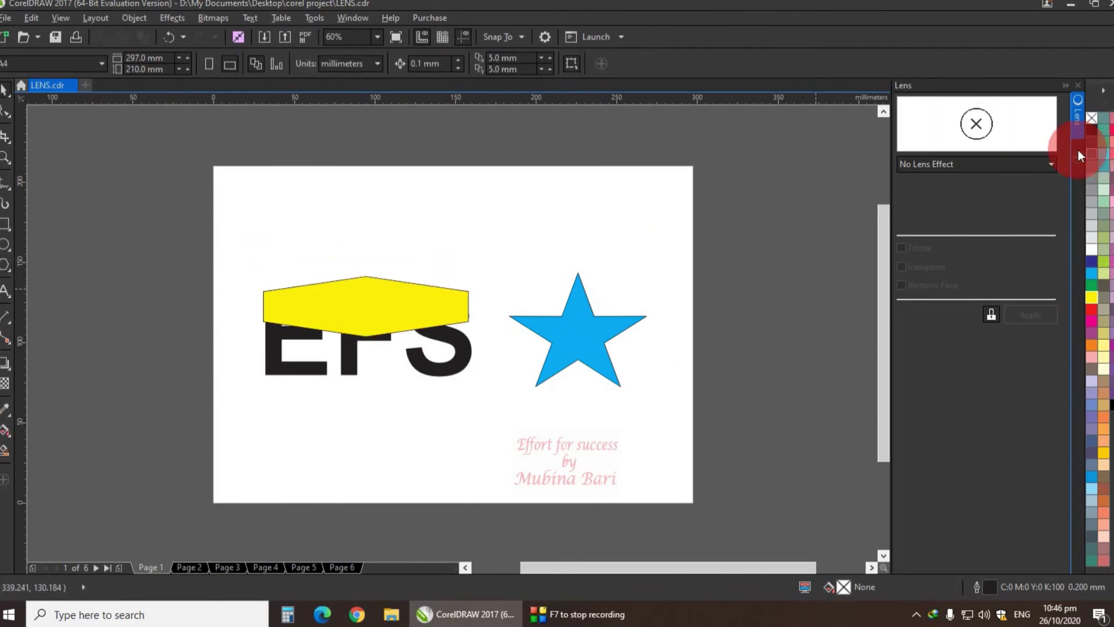
pyautogui.click(1051, 165)
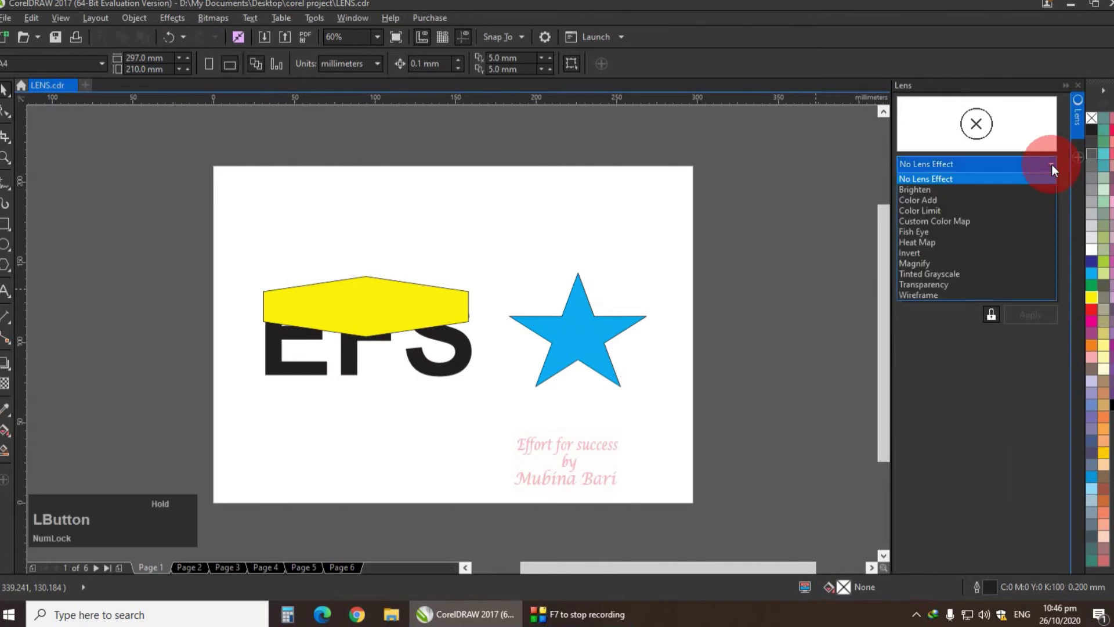
pyautogui.click(926, 190)
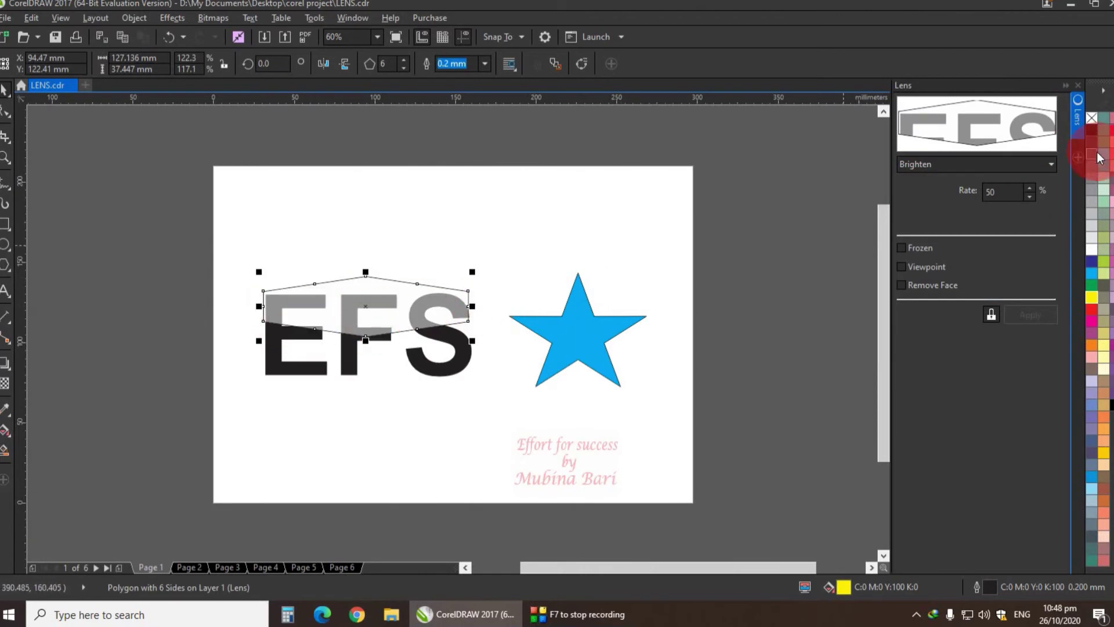
pyautogui.click(435, 319)
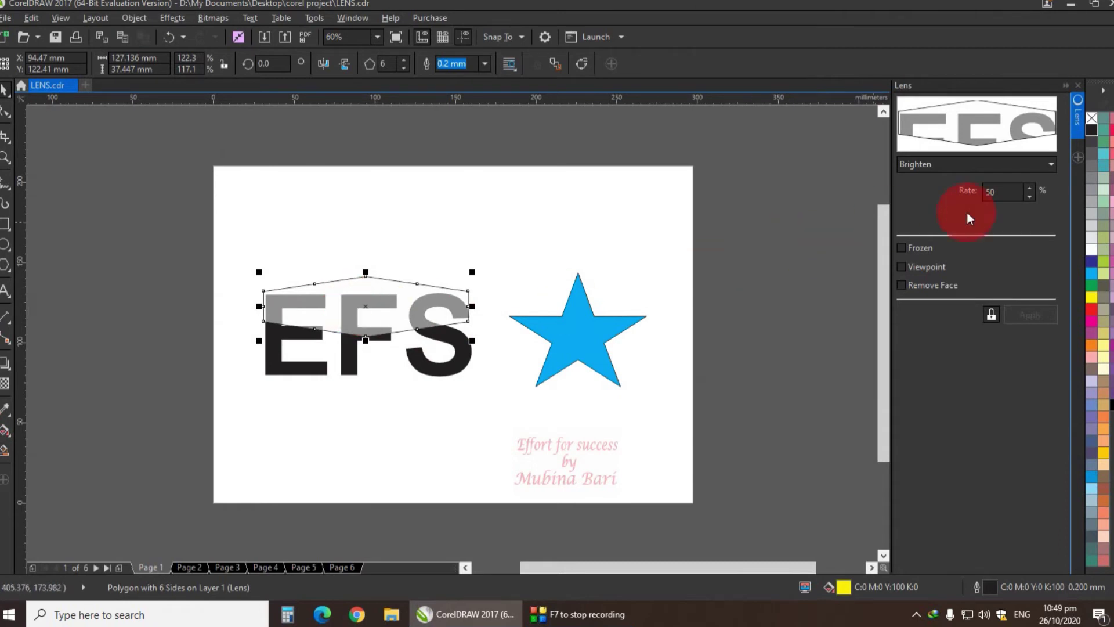
# Raise the polygon's Brighten lens rate to 85%
pyautogui.click(1018, 192)
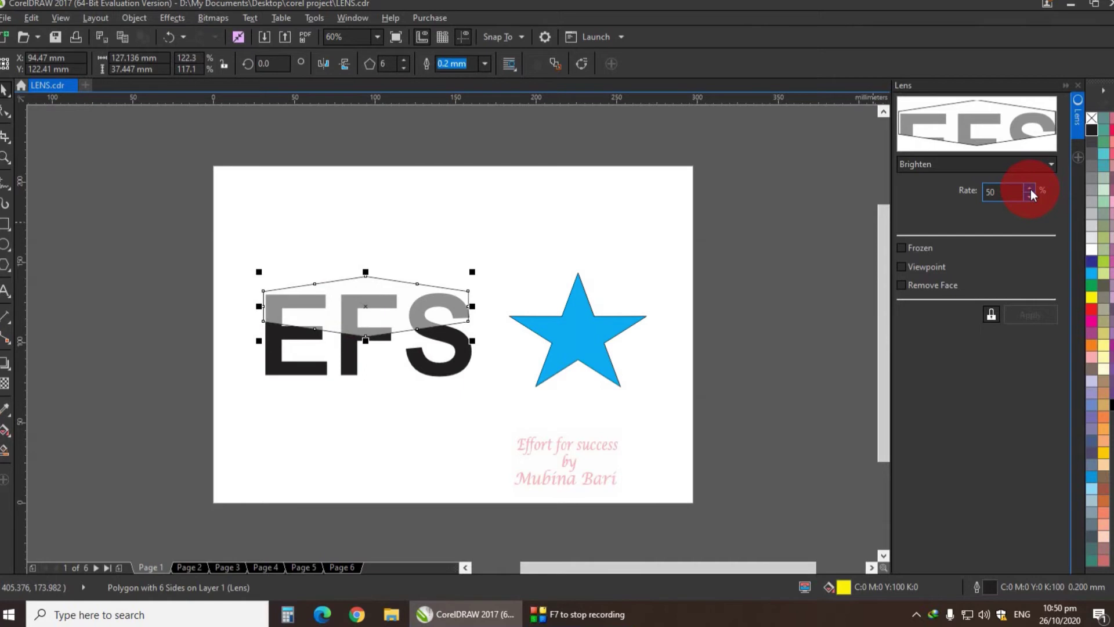
pyautogui.click(1030, 189)
pyautogui.click(1030, 189)
pyautogui.click(1030, 189)
pyautogui.click(1030, 190)
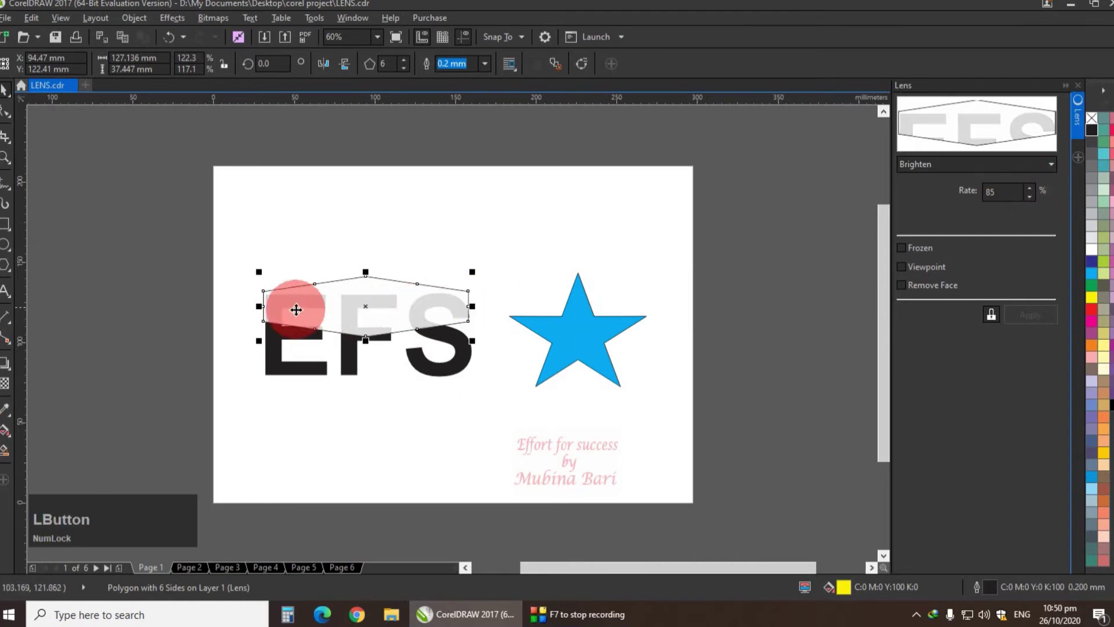
# Lower the polygon's Brighten lens rate to 45% and bring it back up to 50%
pyautogui.click(1032, 196)
pyautogui.click(1032, 196)
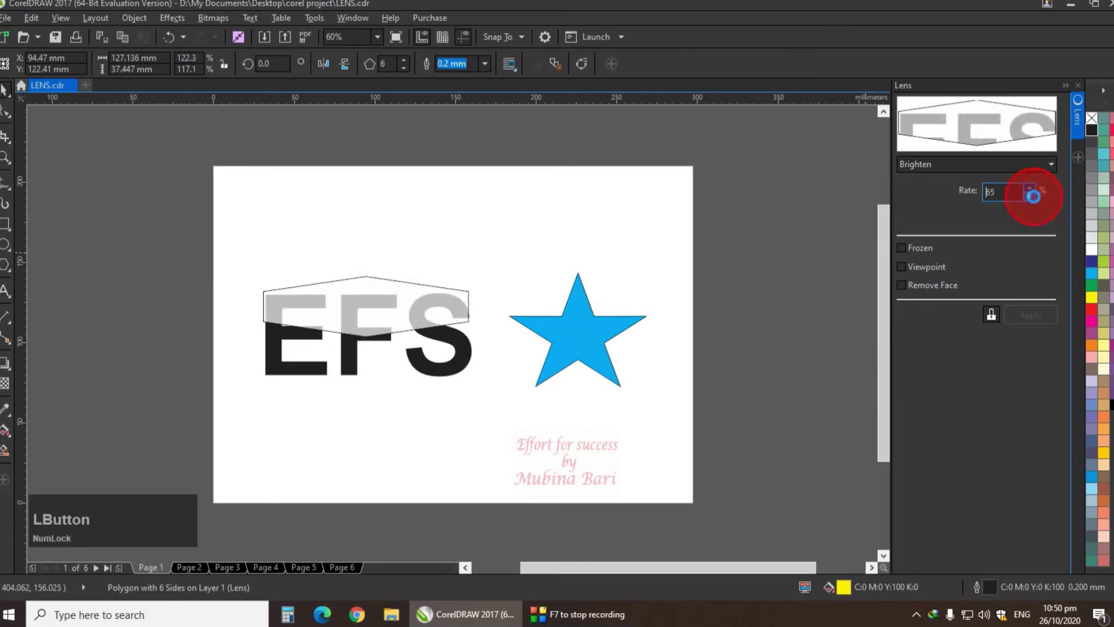
pyautogui.click(1029, 196)
pyautogui.click(1030, 197)
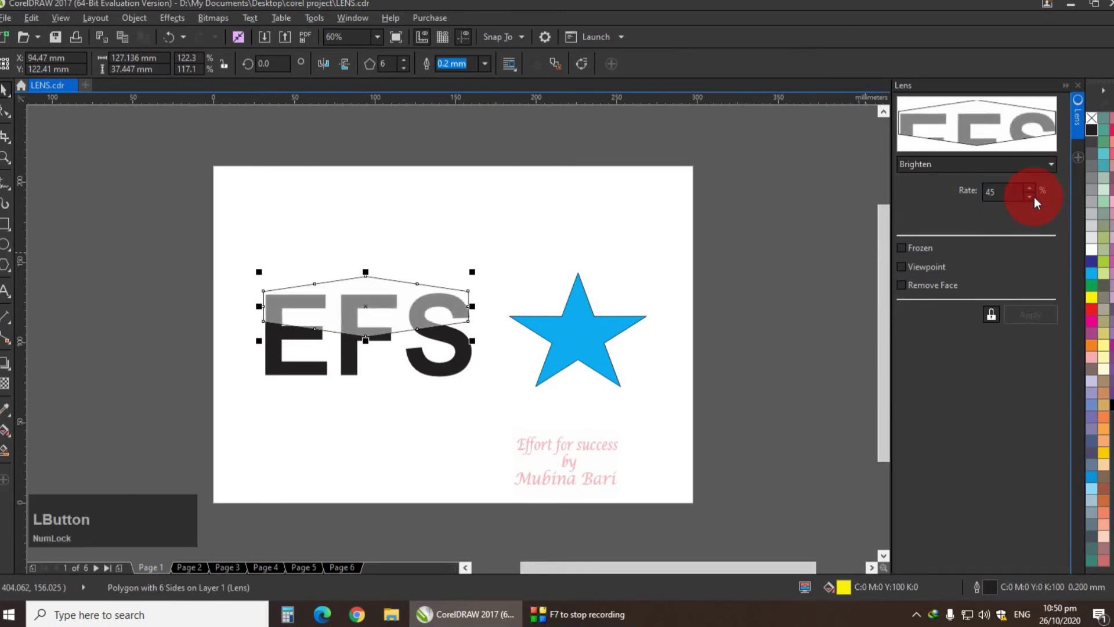
pyautogui.click(1032, 188)
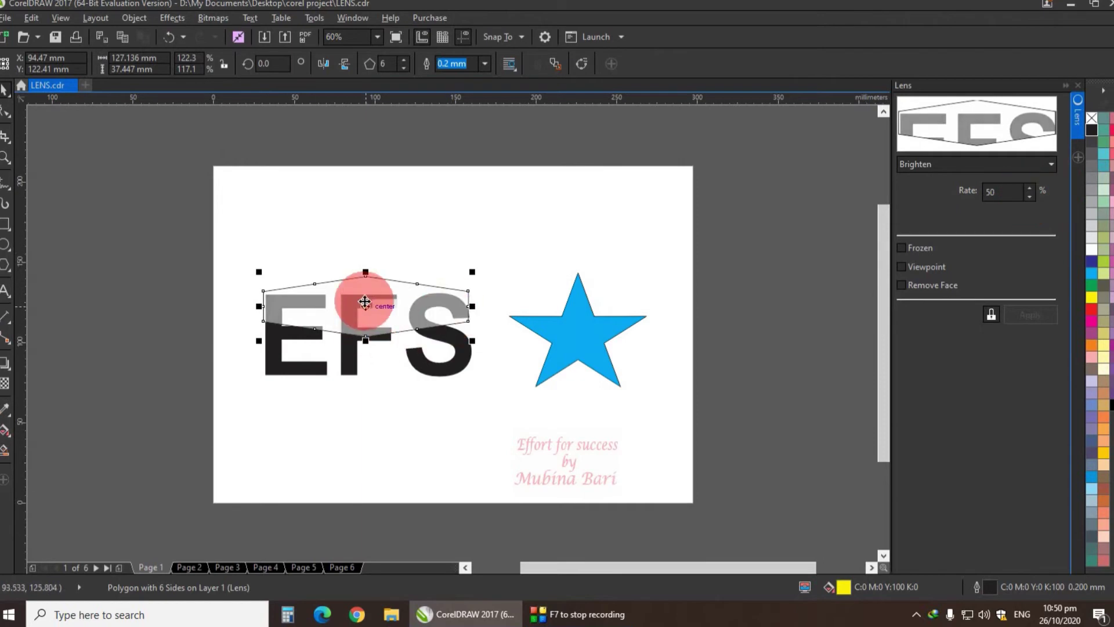
# Freeze the Brighten lens and move the frozen polygon above the EFS text, near the page's upper edge
pyautogui.click(899, 247)
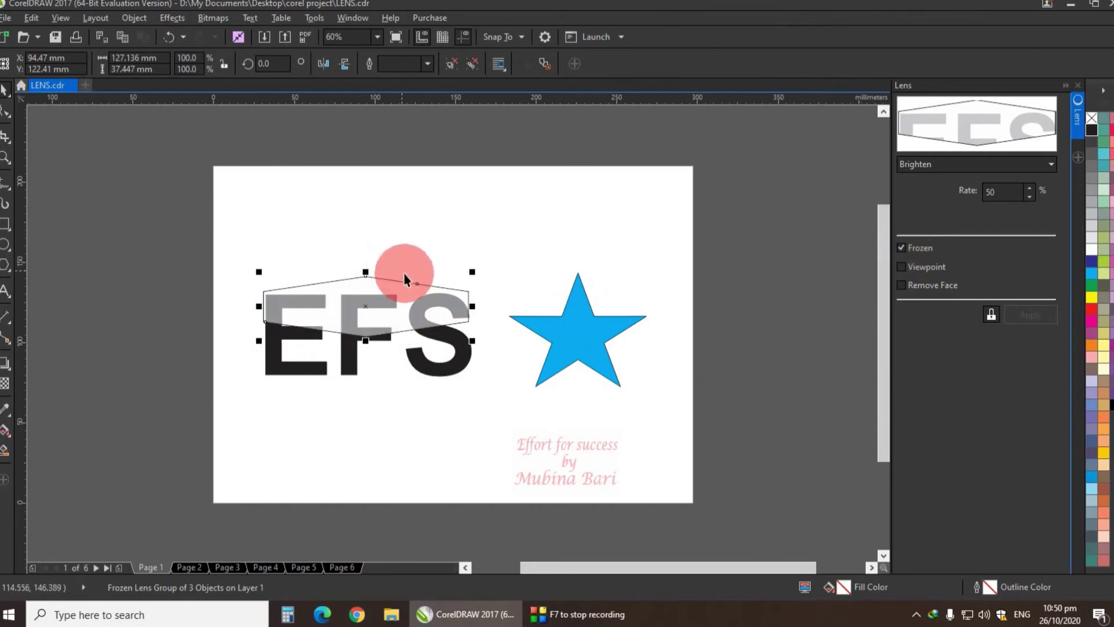
pyautogui.moveTo(372, 302); pyautogui.dragTo(440, 215)
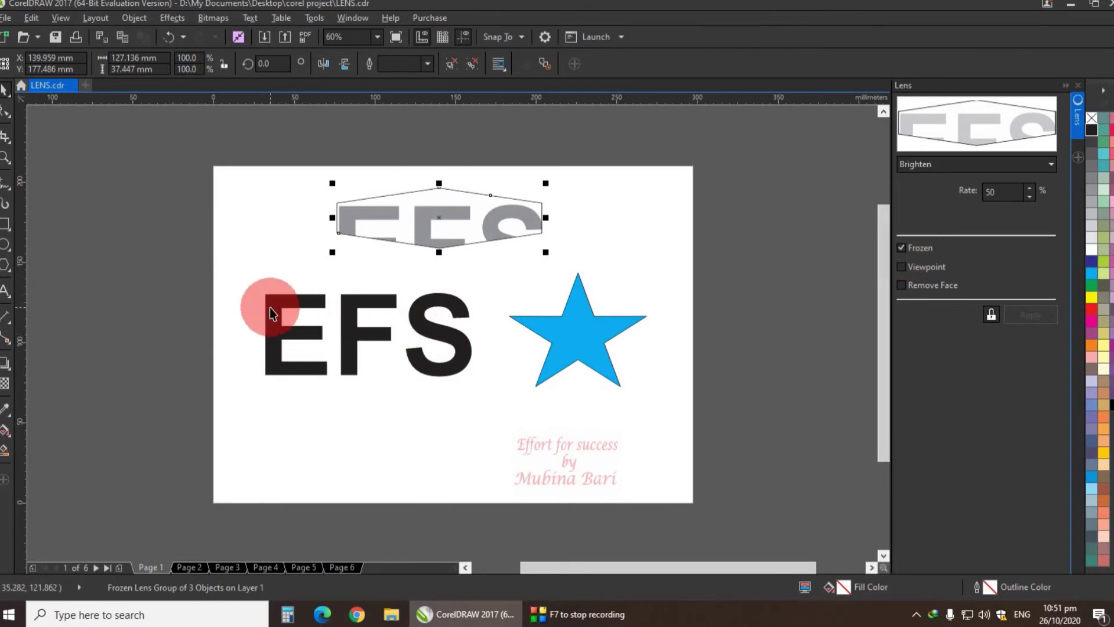
# Enable Viewpoint for the frozen lens and open its viewpoint coordinates for editing, leaving them as they are
pyautogui.click(901, 267)
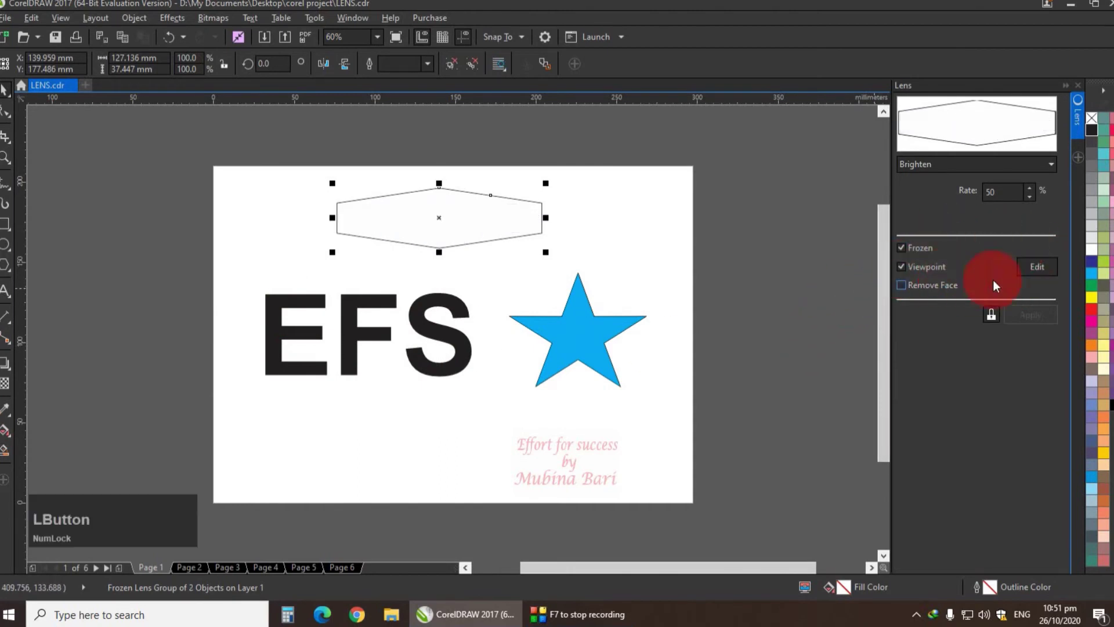
pyautogui.click(1040, 268)
pyautogui.click(1037, 266)
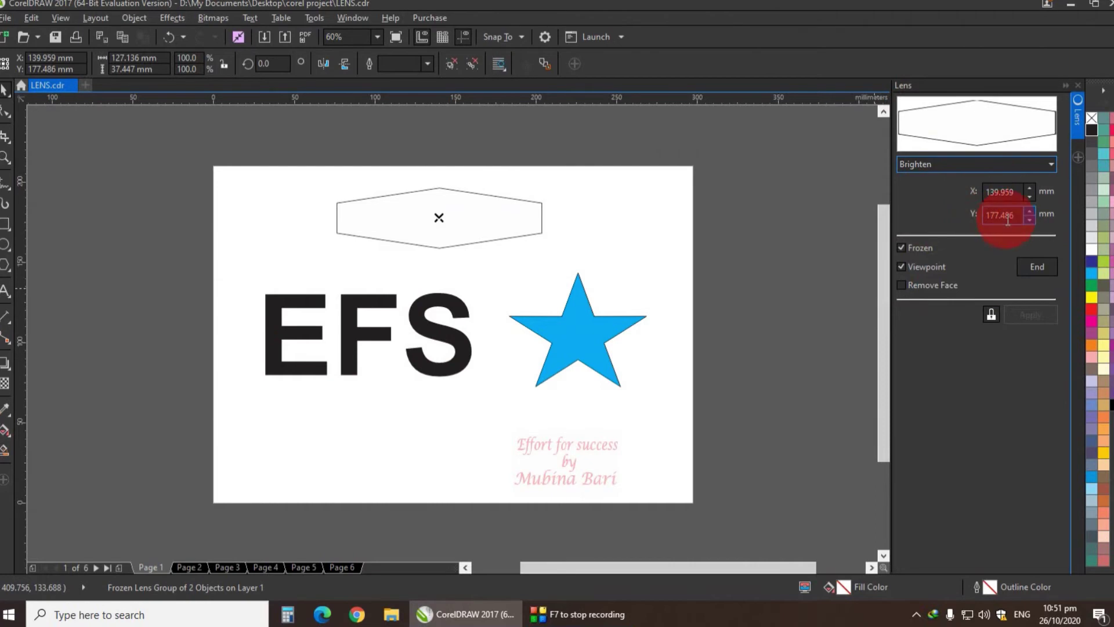
pyautogui.click(605, 239)
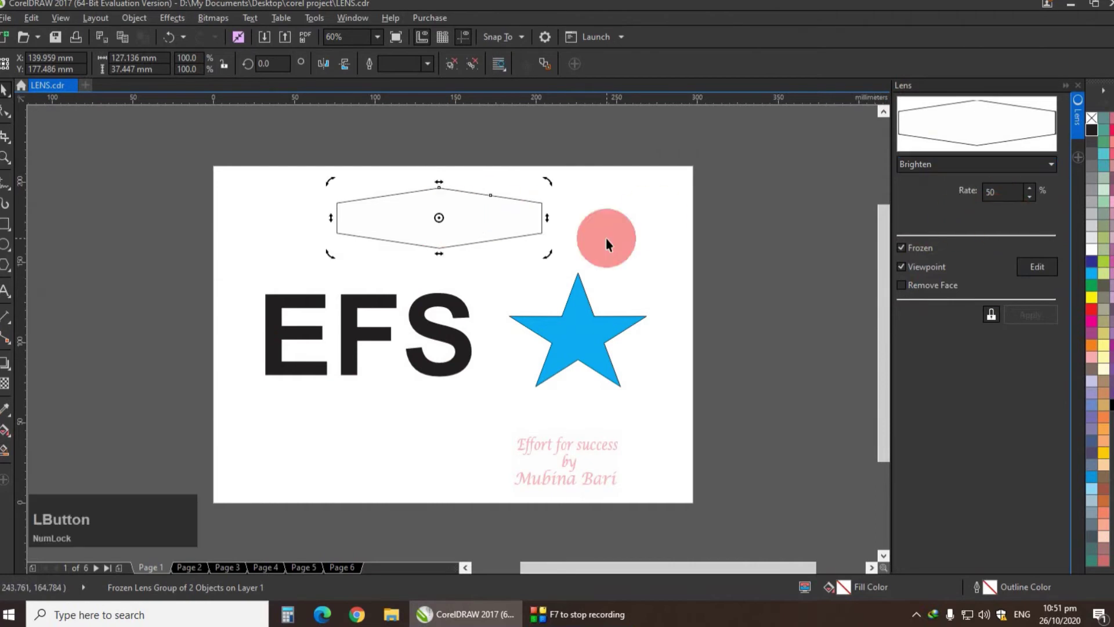
pyautogui.click(606, 239)
pyautogui.click(472, 227)
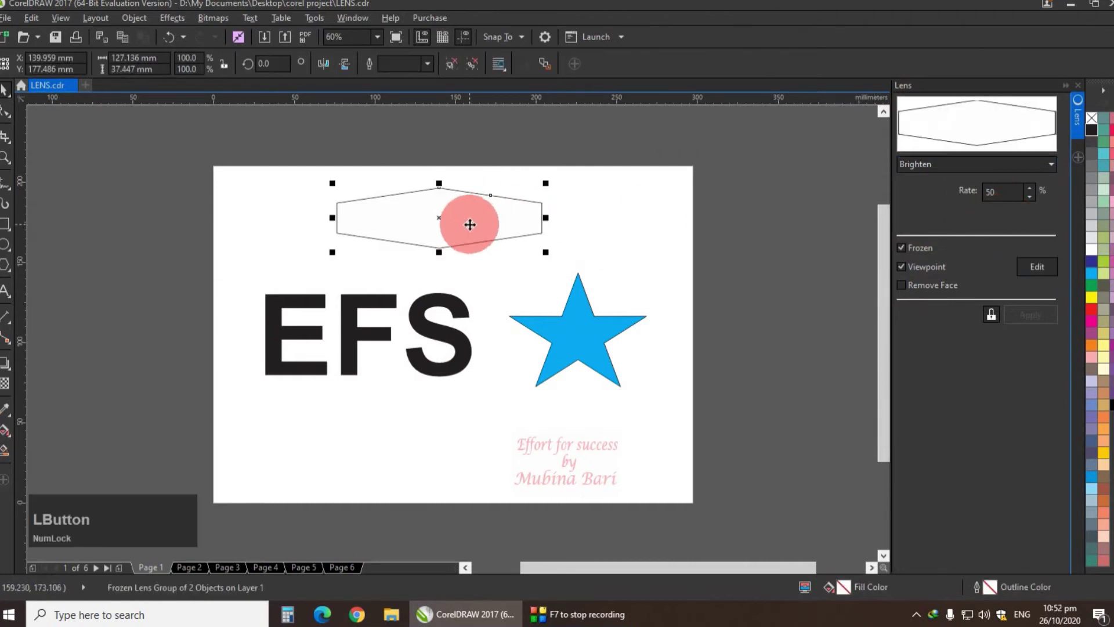
# Place the lens across the middle of the EFS letters, disable Viewpoint and move the frozen polygon back above the text
pyautogui.moveTo(497, 220); pyautogui.dragTo(423, 342)
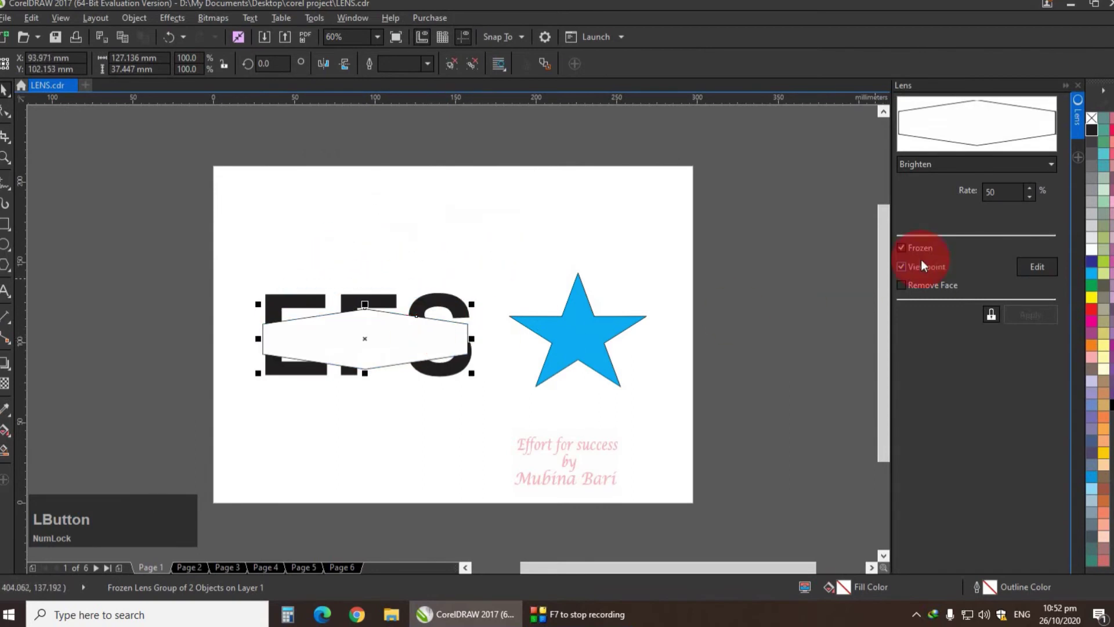
pyautogui.click(901, 267)
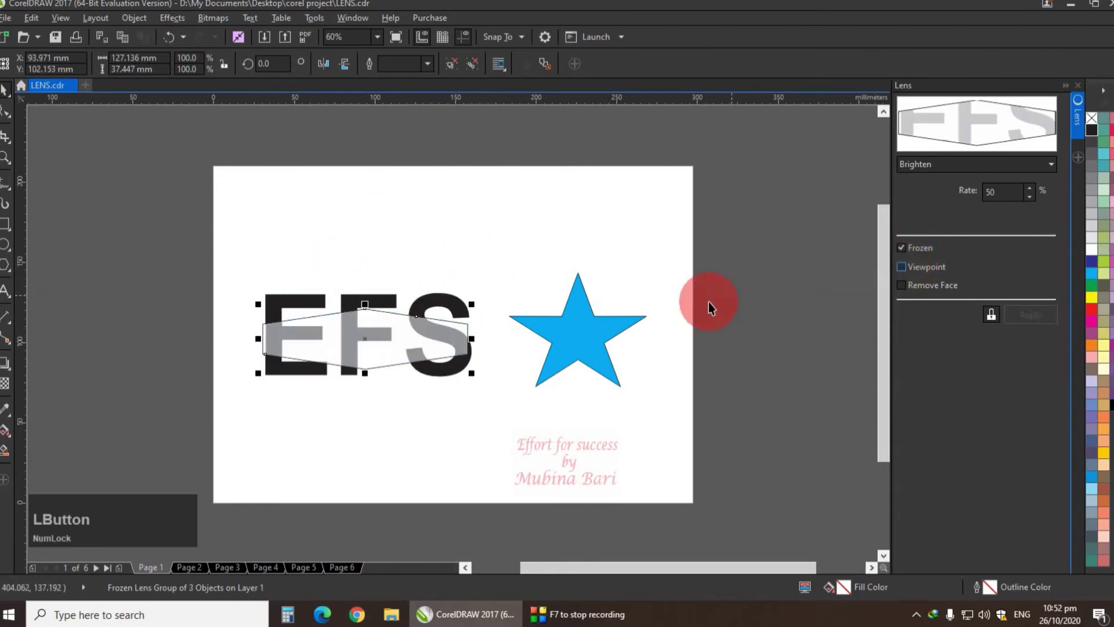
pyautogui.moveTo(367, 340); pyautogui.dragTo(436, 201)
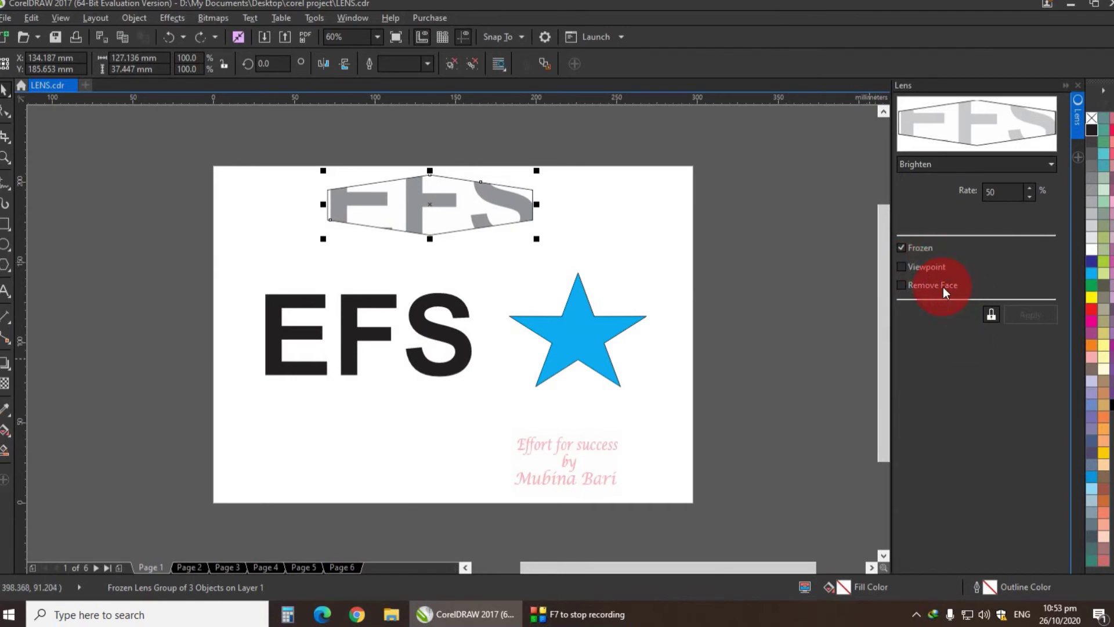
# Enable Remove Face for the frozen lens, switch off automatic applying of lens changes and apply the setting manually
pyautogui.click(901, 285)
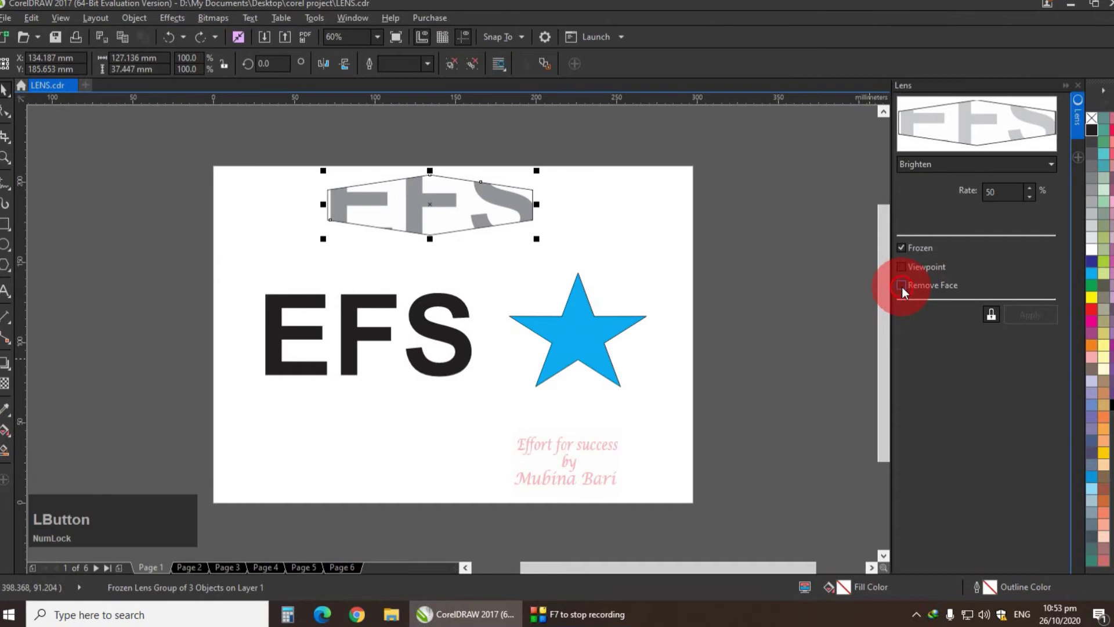
pyautogui.click(992, 316)
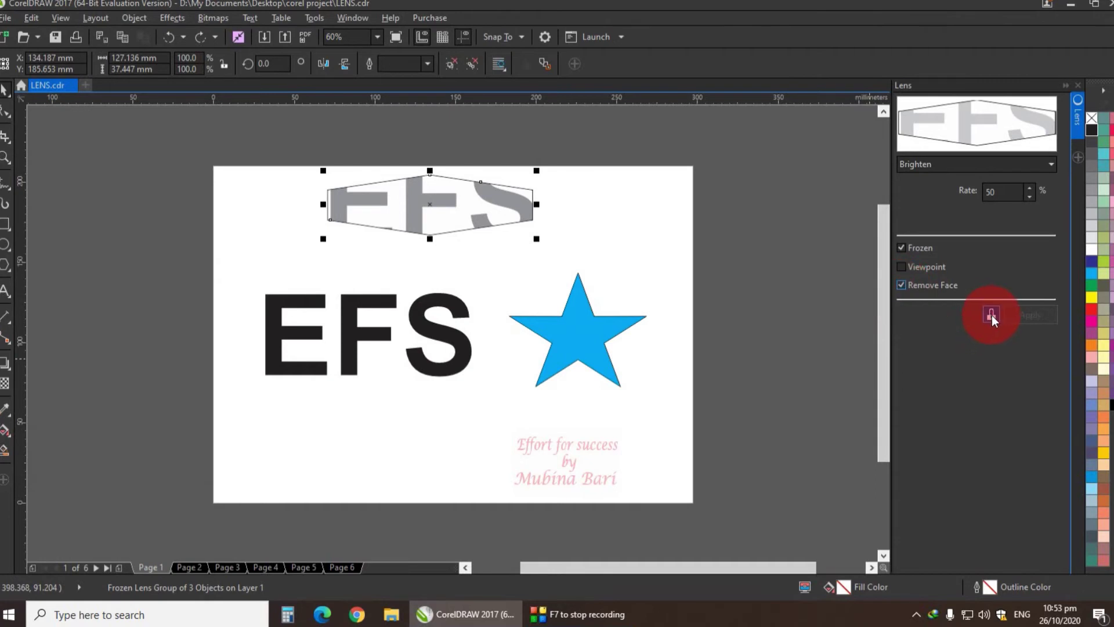
pyautogui.click(992, 316)
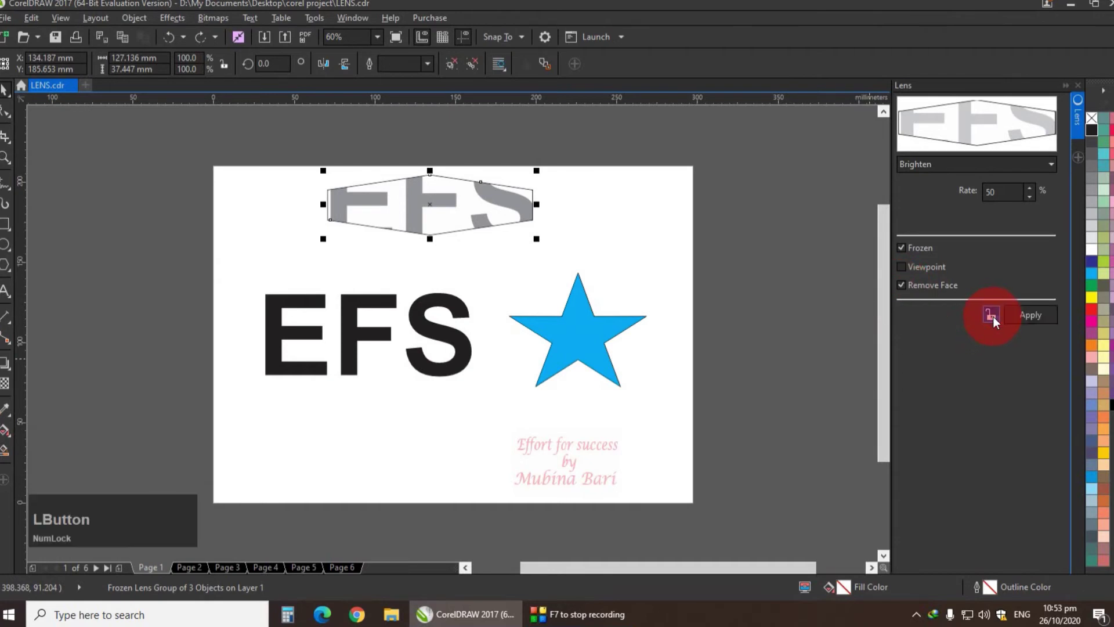
pyautogui.click(1025, 319)
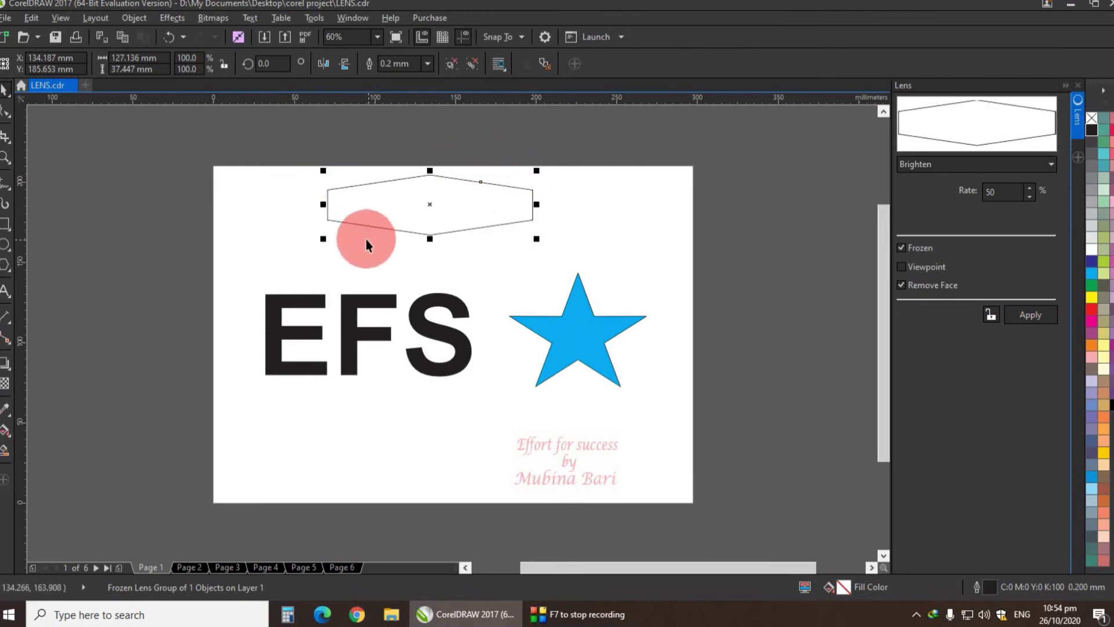
# Turn off Remove Face for the frozen lens and apply the change
pyautogui.click(900, 283)
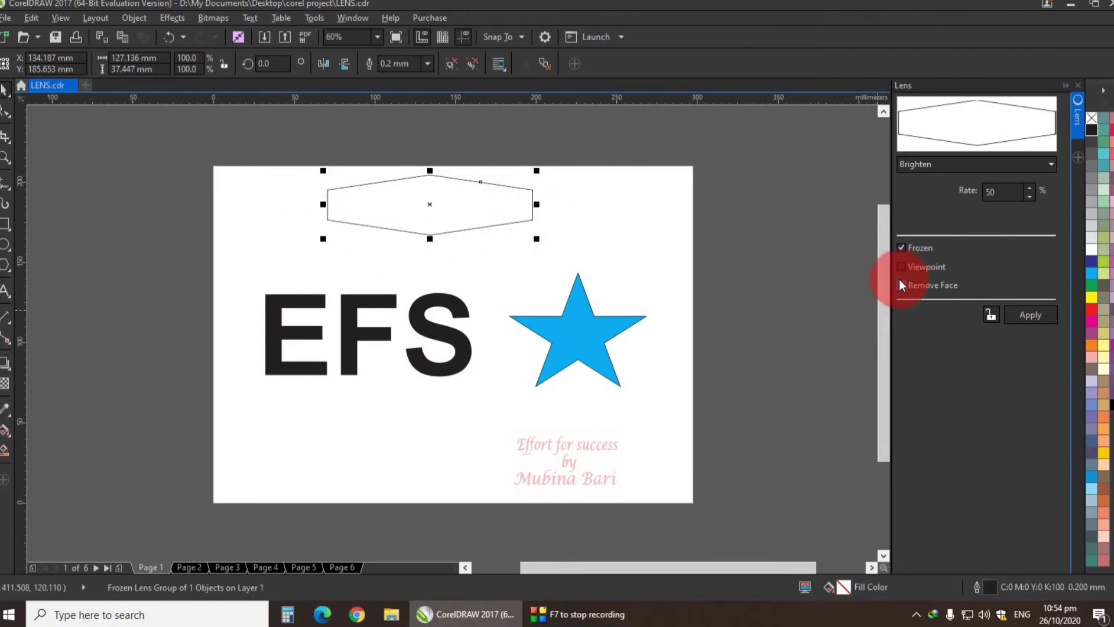
pyautogui.click(1020, 316)
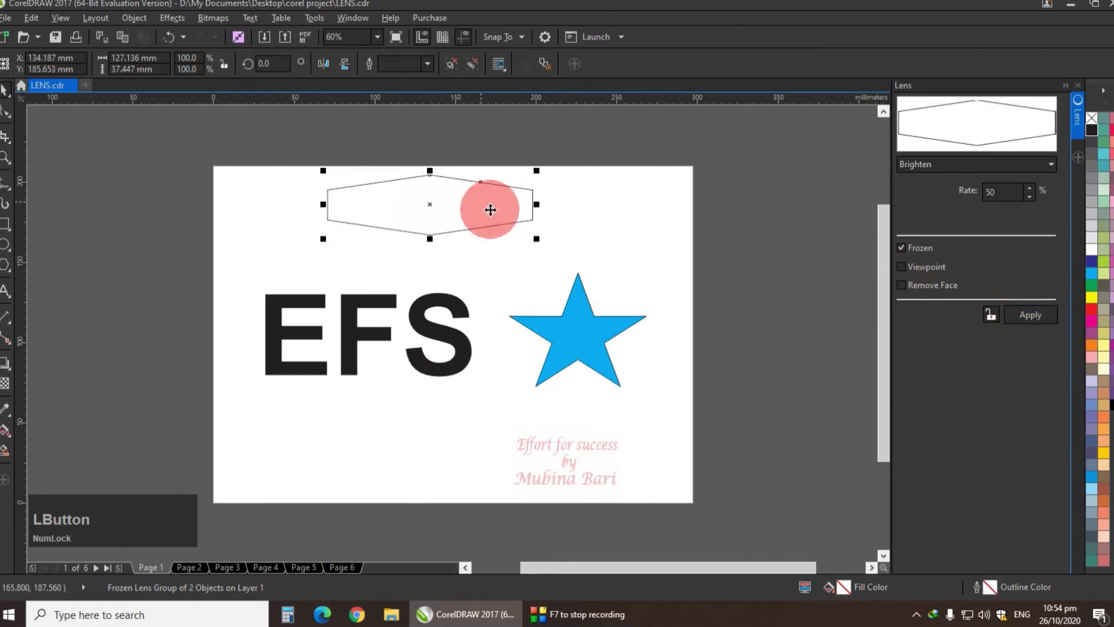
# Move the lens back over the upper part of the EFS letters, reapply it and turn off Frozen
pyautogui.moveTo(446, 210); pyautogui.dragTo(373, 323)
pyautogui.click(1038, 315)
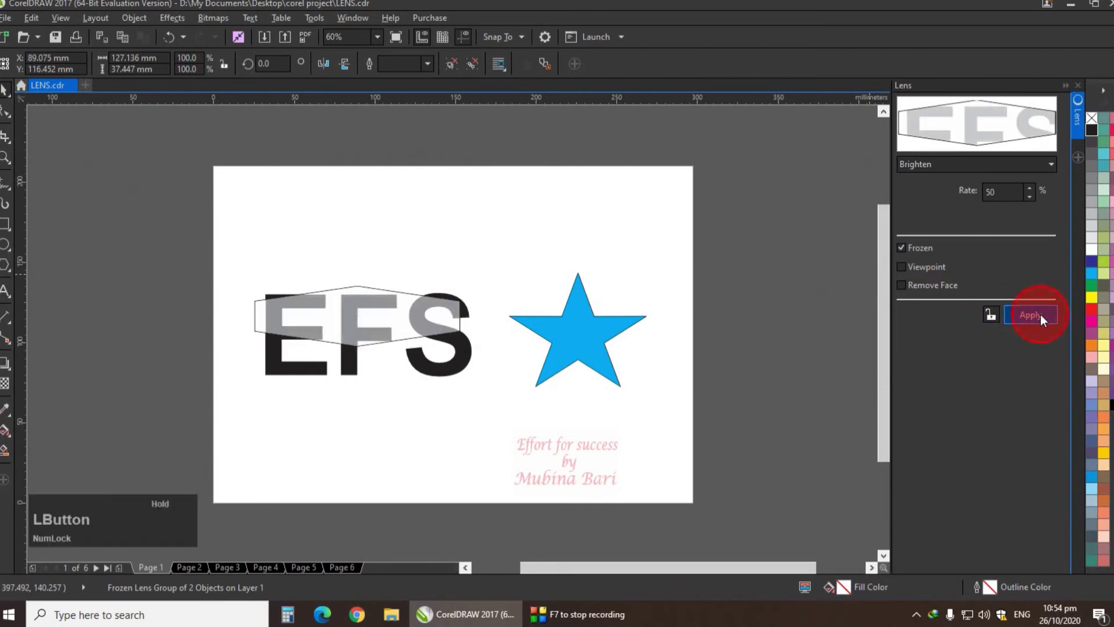
pyautogui.click(925, 246)
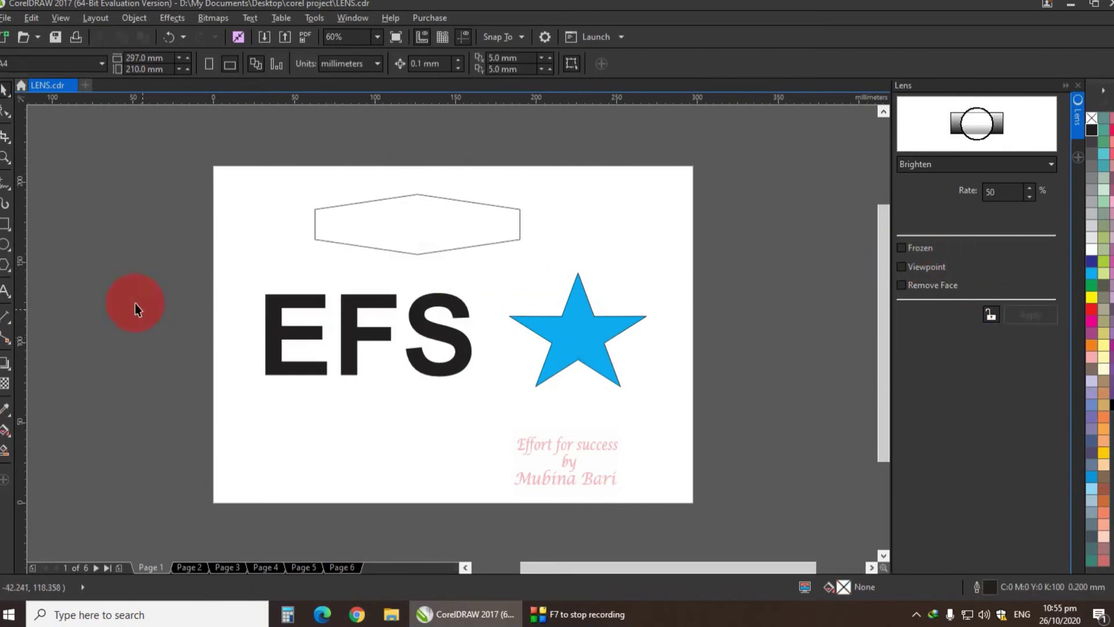
# Draw a six-sided polygon about 60 mm wide and 51 mm high over the blue star and fill it red
pyautogui.click(4, 264)
pyautogui.moveTo(555, 290); pyautogui.dragTo(661, 376)
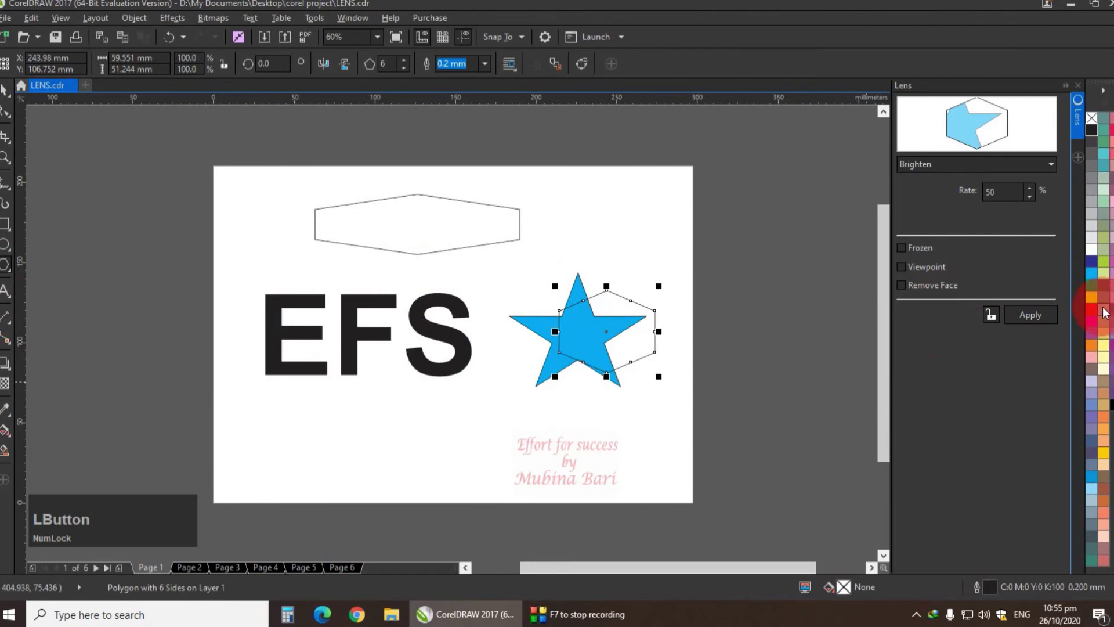
pyautogui.click(1095, 311)
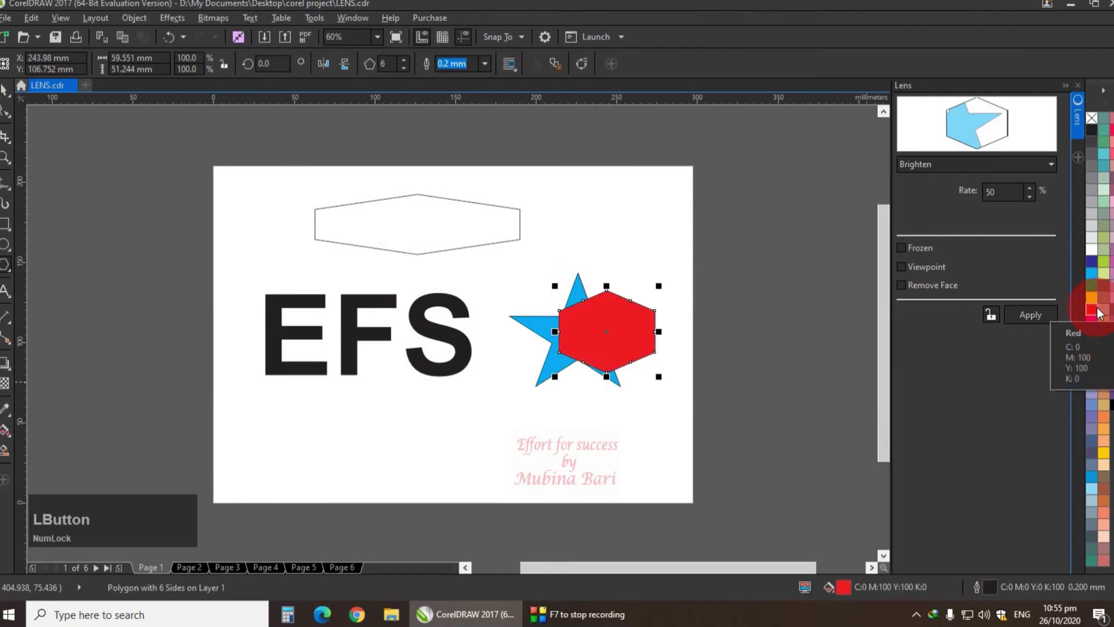
# Apply the 50% Brighten lens to the red polygon, move it above the star and bring it back over the star
pyautogui.click(1007, 196)
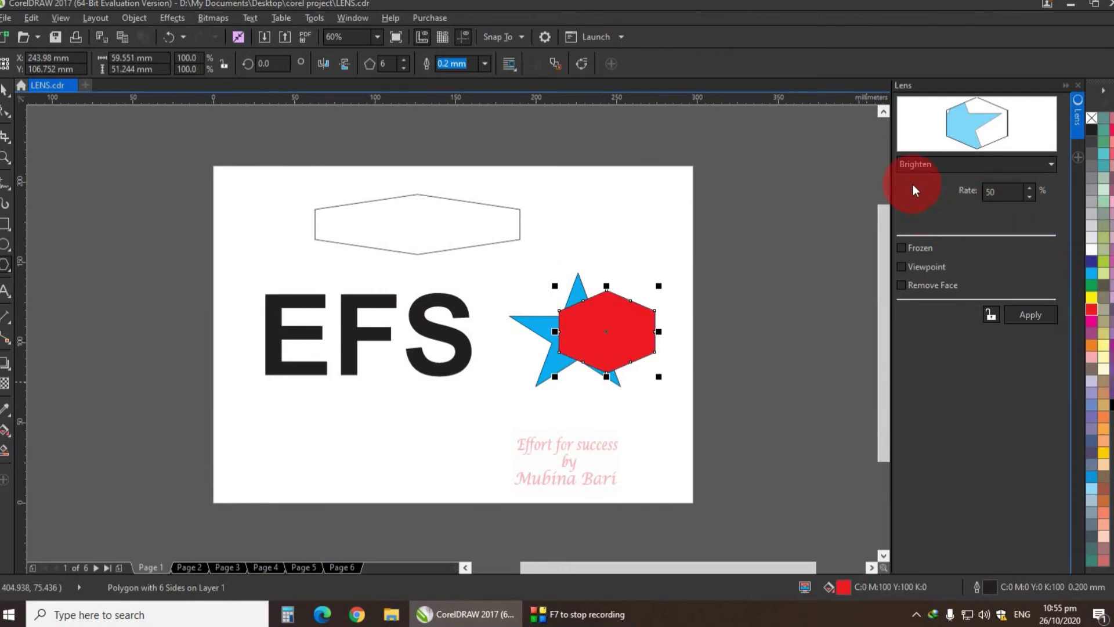
pyautogui.click(1038, 313)
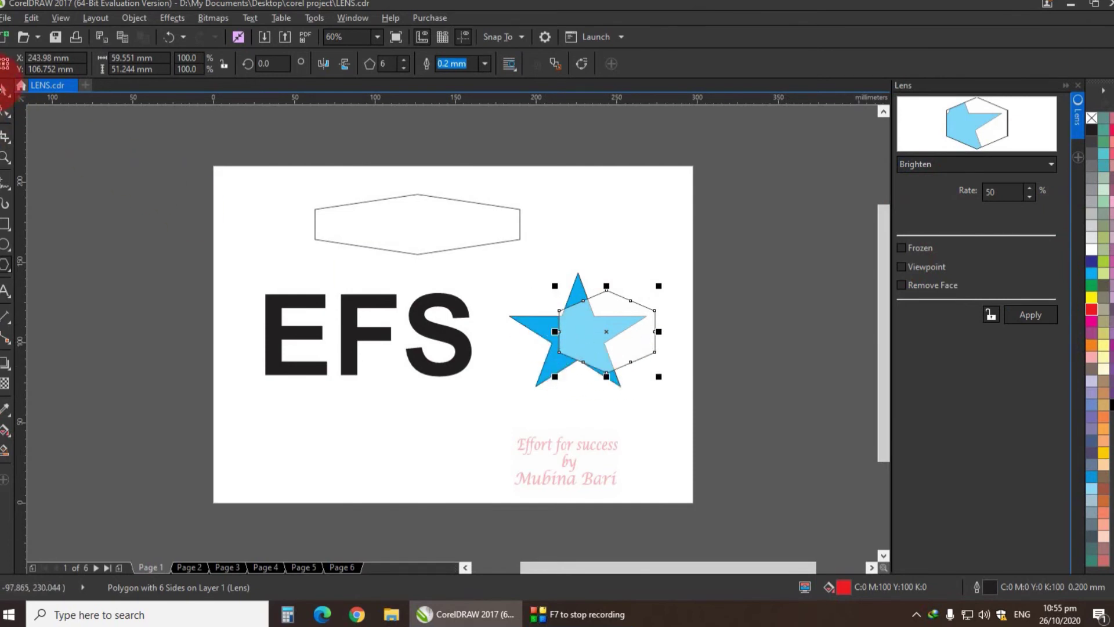
pyautogui.click(5, 89)
pyautogui.moveTo(589, 332); pyautogui.dragTo(589, 229)
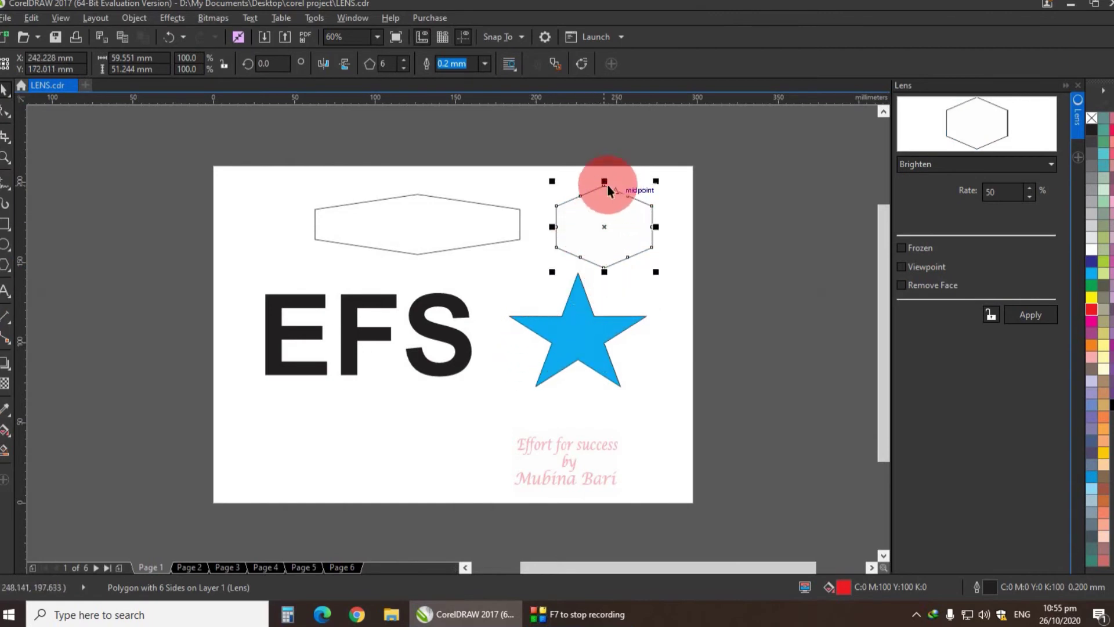
pyautogui.moveTo(600, 240); pyautogui.dragTo(611, 328)
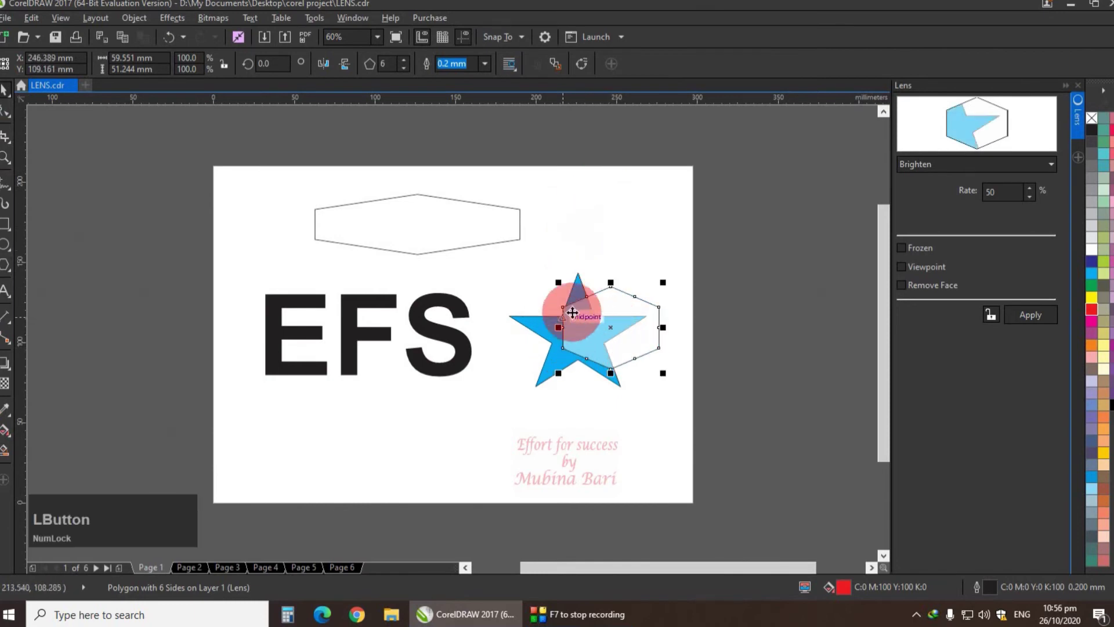
# Try the Frozen option without applying it, moving the lens above the star and back over it
pyautogui.click(901, 247)
pyautogui.moveTo(636, 336); pyautogui.dragTo(644, 244)
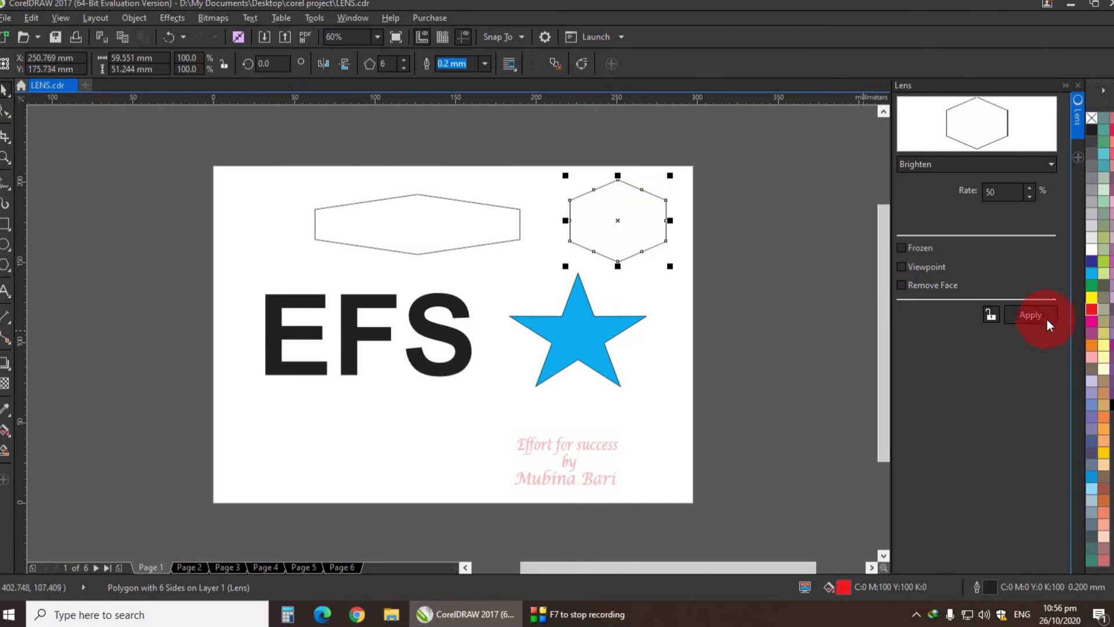
pyautogui.click(991, 315)
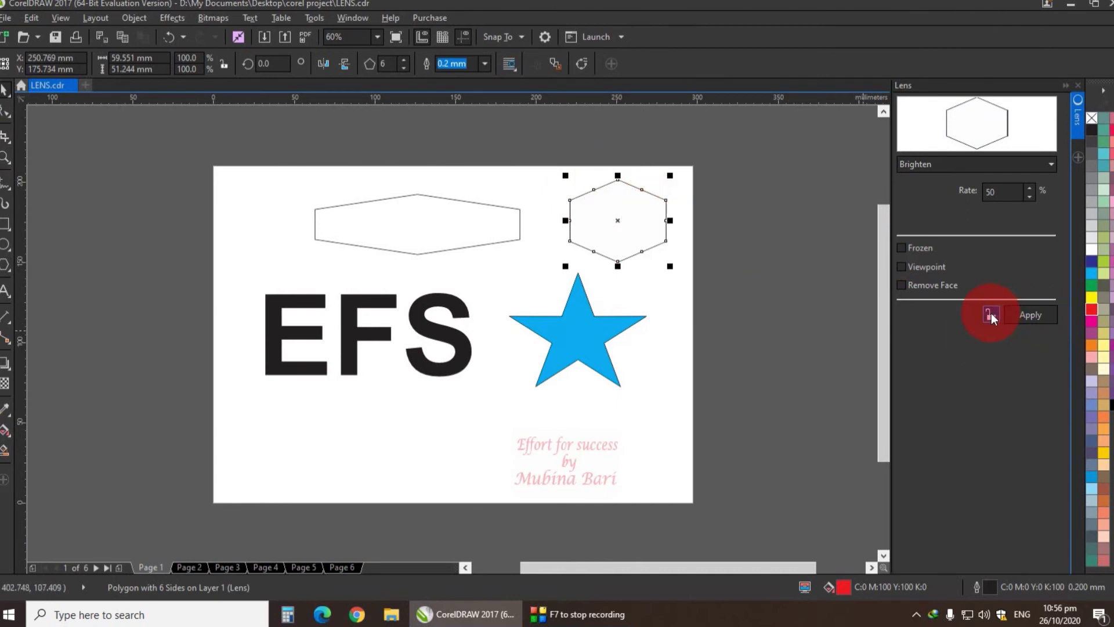
pyautogui.moveTo(621, 219); pyautogui.dragTo(617, 321)
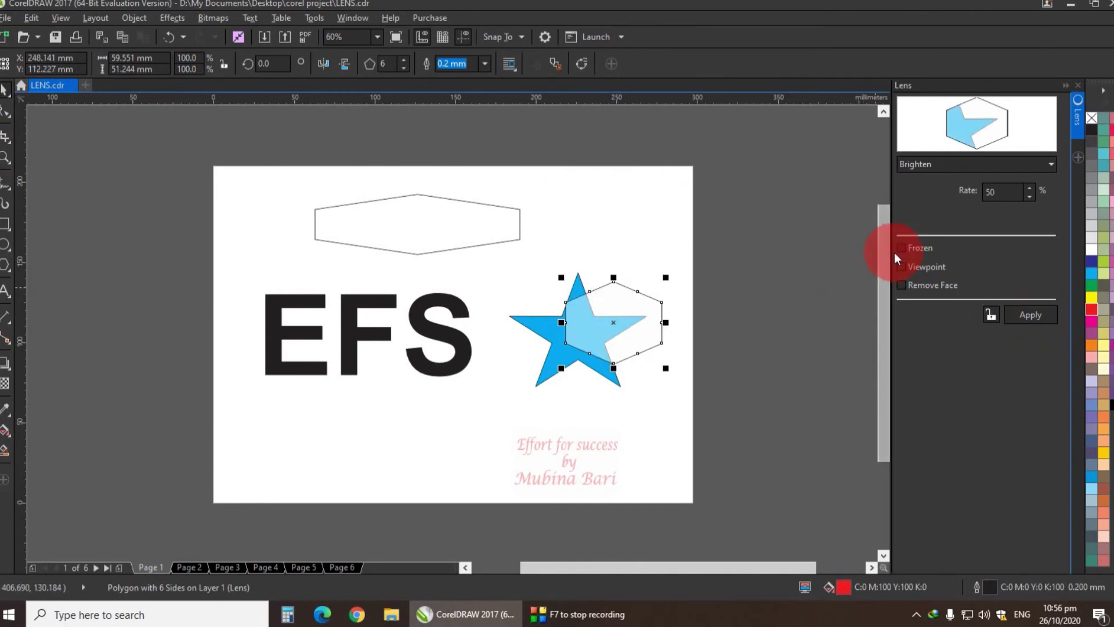
# Turn on Frozen for the Brighten lens, apply it and move the frozen polygon above the star
pyautogui.click(900, 246)
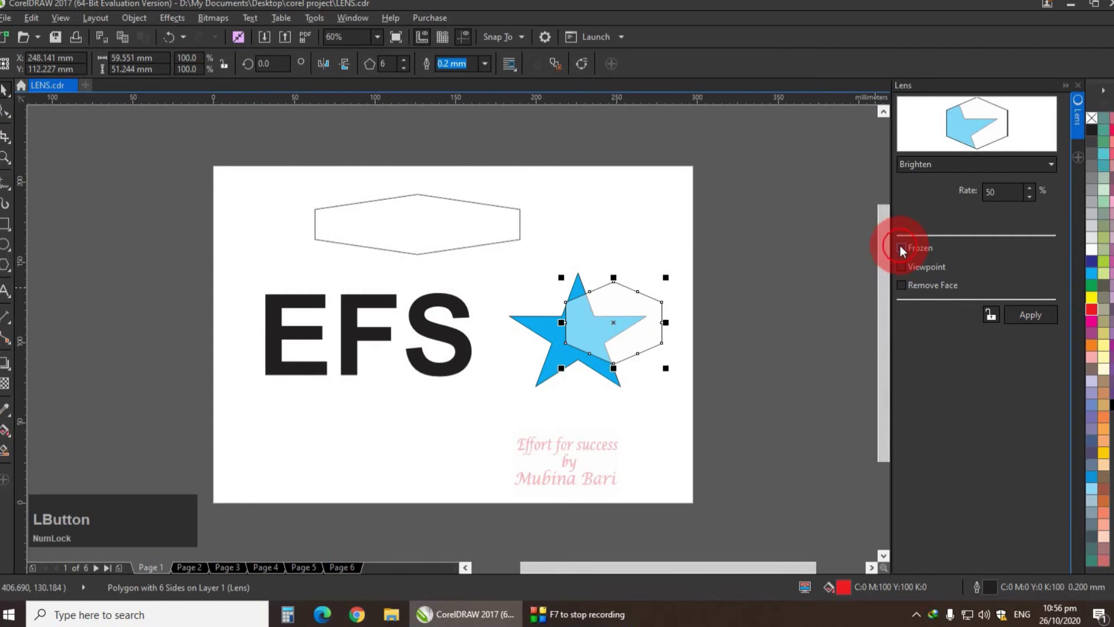
pyautogui.click(1018, 315)
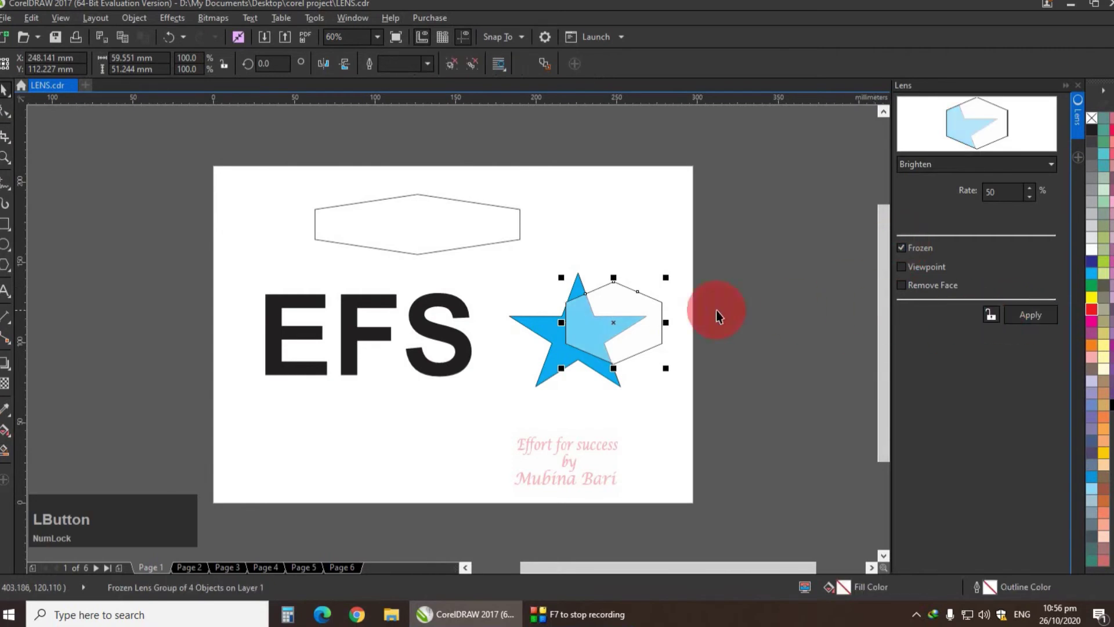
pyautogui.moveTo(607, 312); pyautogui.dragTo(618, 208)
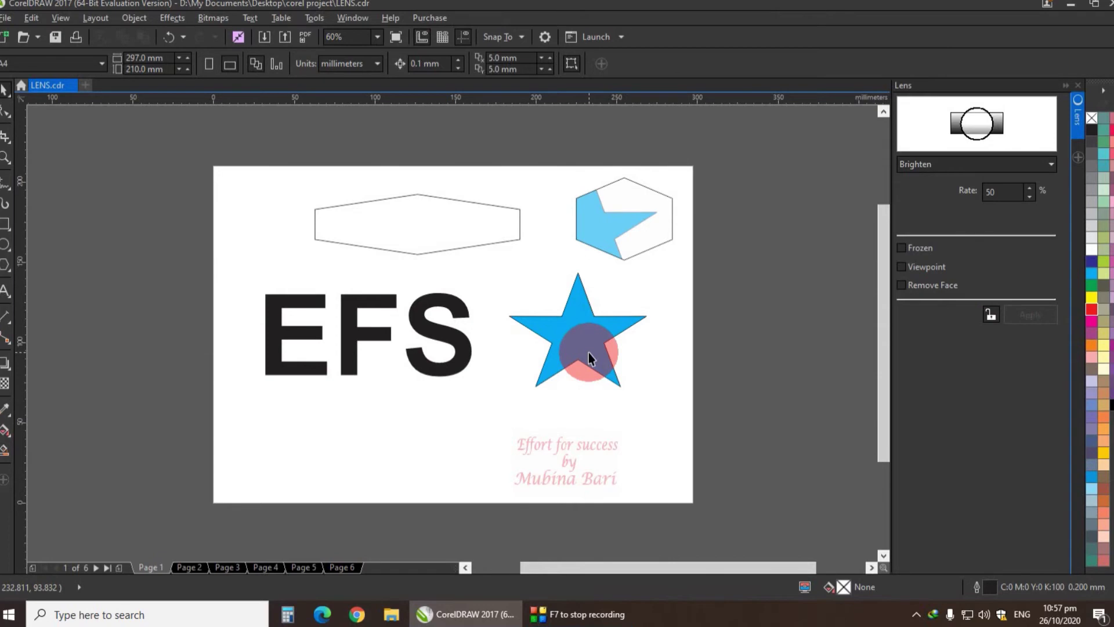
pyautogui.moveTo(589, 352); pyautogui.dragTo(951, 319)
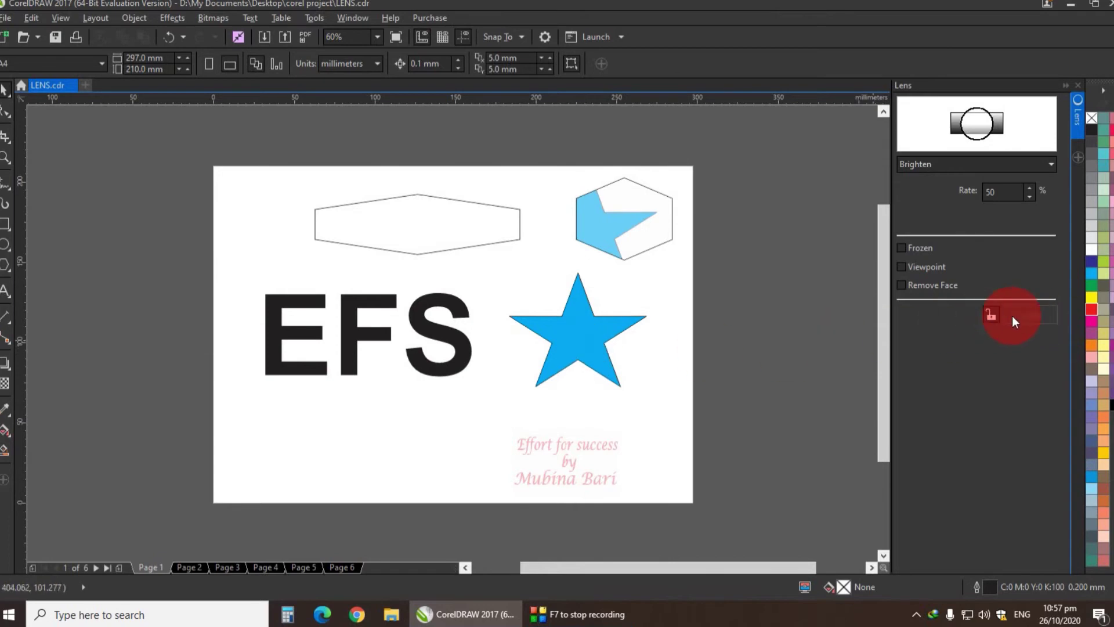
# Delete the frozen lens above the star and the empty polygon above the EFS text
pyautogui.moveTo(1024, 316); pyautogui.dragTo(634, 244)
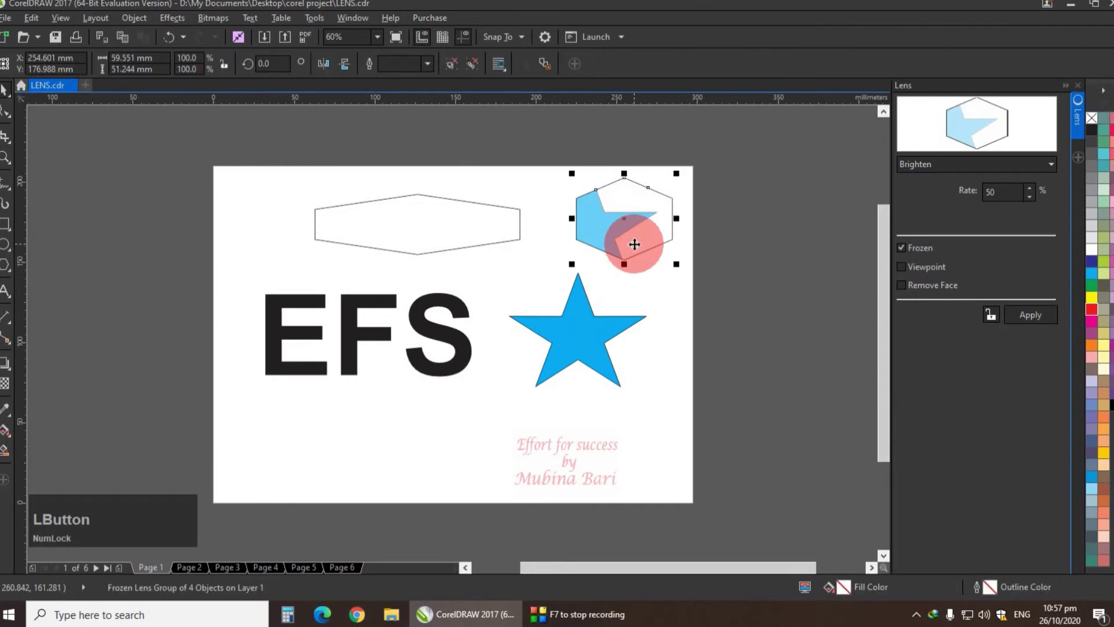
pyautogui.press('Delete')
pyautogui.click(481, 241)
pyautogui.press('Delete')
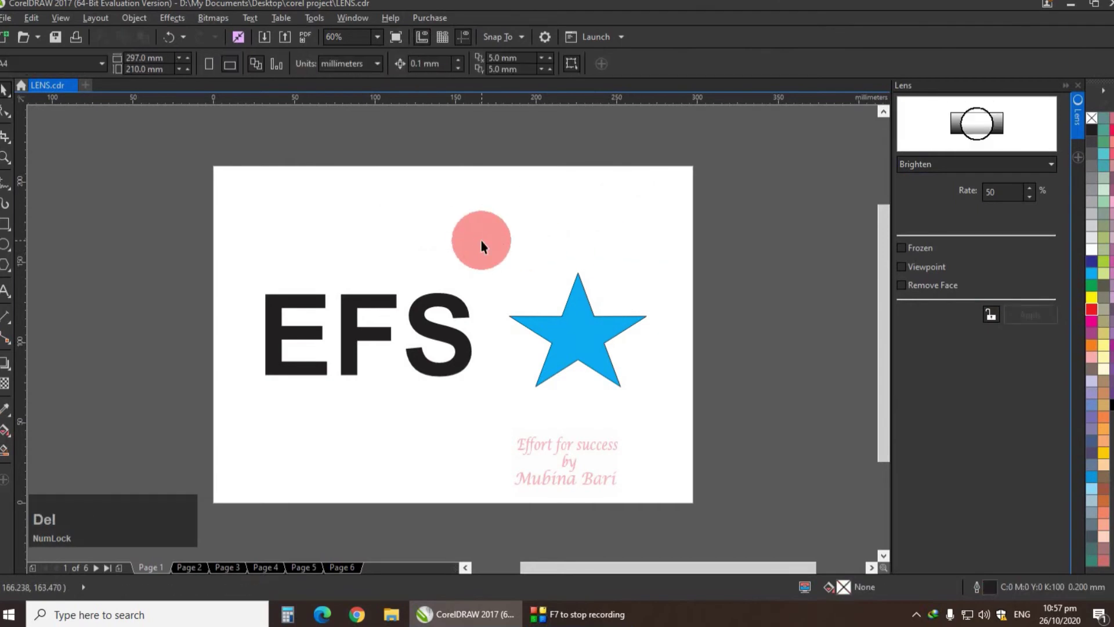
# Draw an ellipse about 117 mm wide and 21 mm high above the EFS text and fill it cyan
pyautogui.click(5, 243)
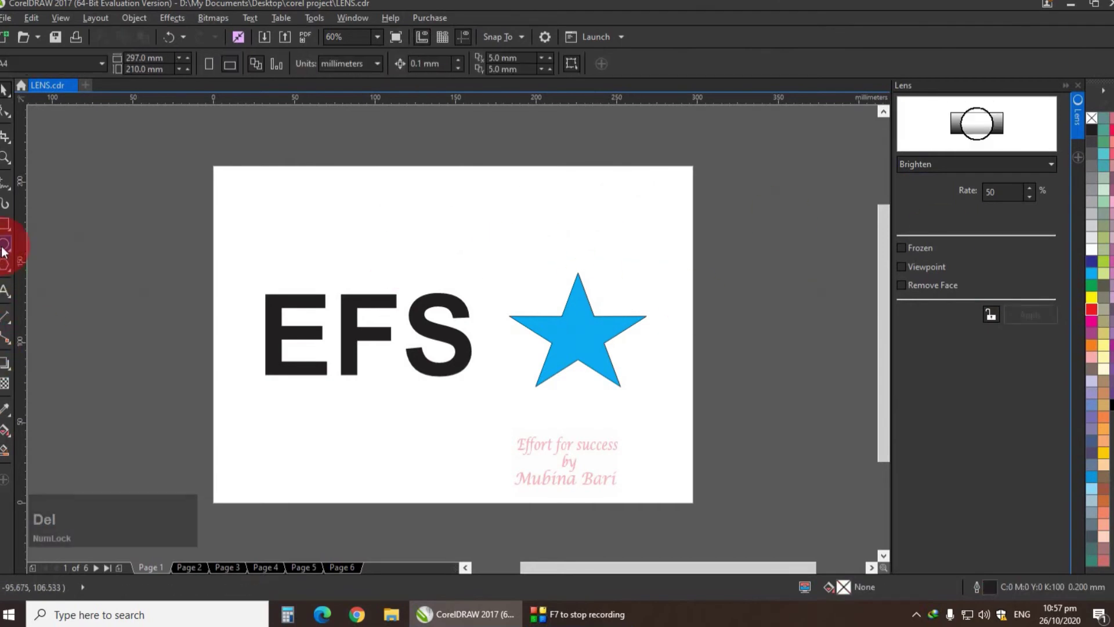
pyautogui.moveTo(260, 215); pyautogui.dragTo(450, 248)
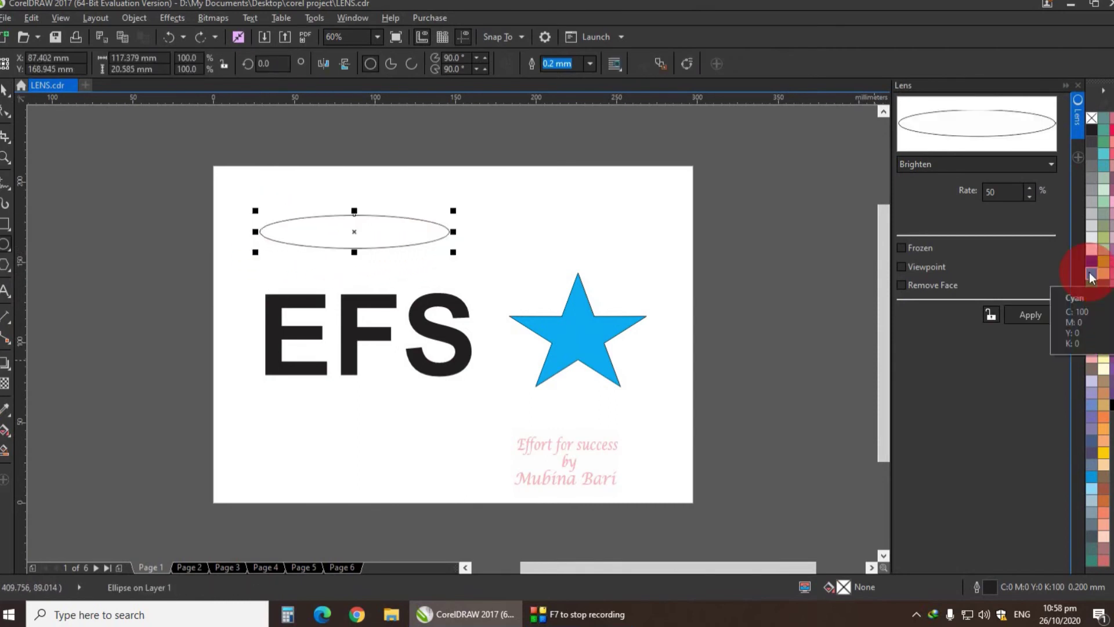
pyautogui.click(1091, 276)
# Apply a 50% Color Add lens to the ellipse over the upper EFS letters and enlarge it to about 146 by 26 mm
pyautogui.click(1053, 166)
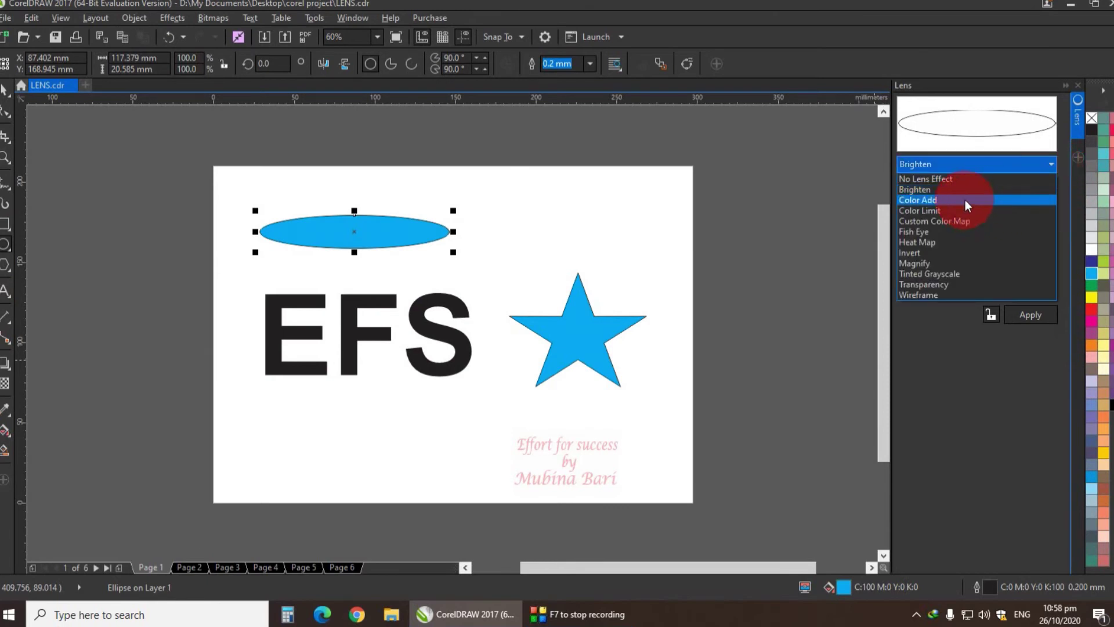
pyautogui.click(965, 200)
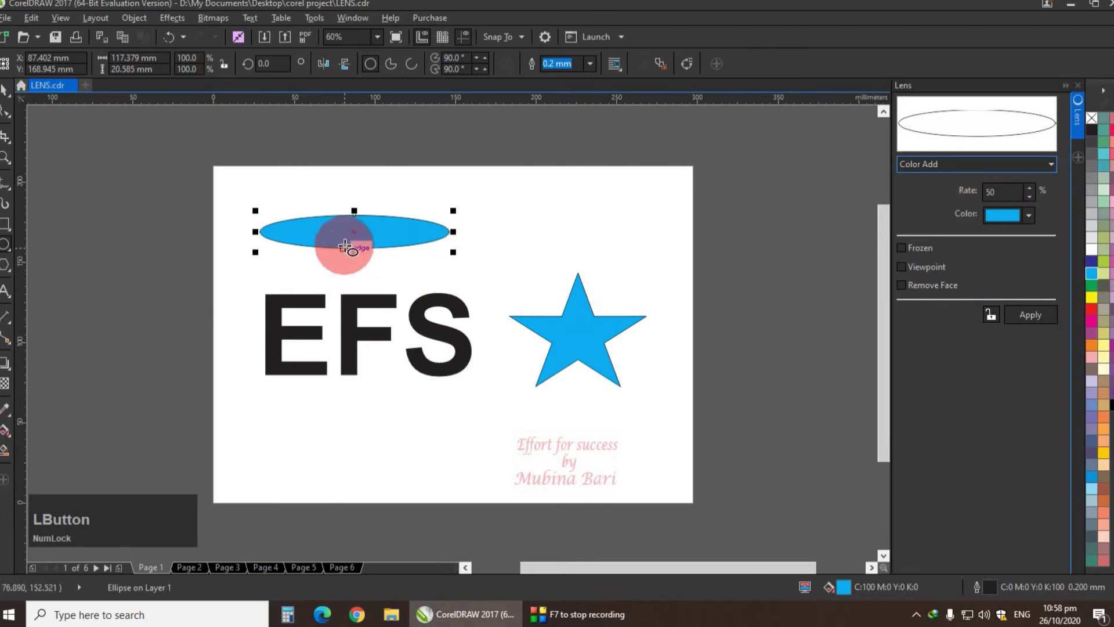
pyautogui.moveTo(358, 231); pyautogui.dragTo(367, 312)
pyautogui.click(1010, 142)
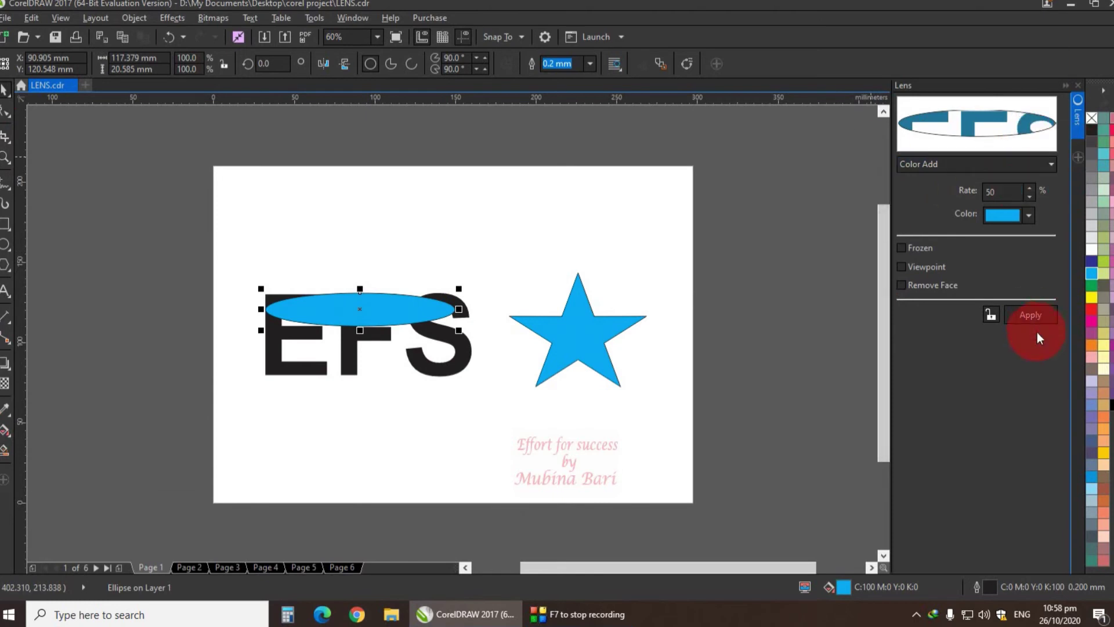
pyautogui.click(1027, 315)
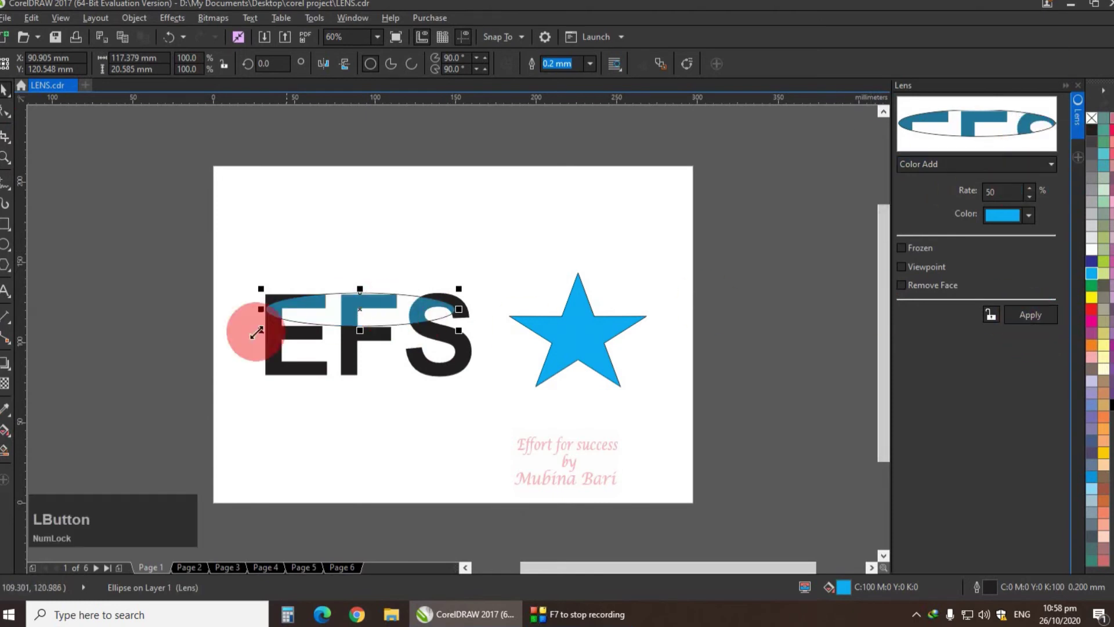
pyautogui.moveTo(261, 288); pyautogui.dragTo(238, 272)
pyautogui.moveTo(457, 330); pyautogui.dragTo(488, 332)
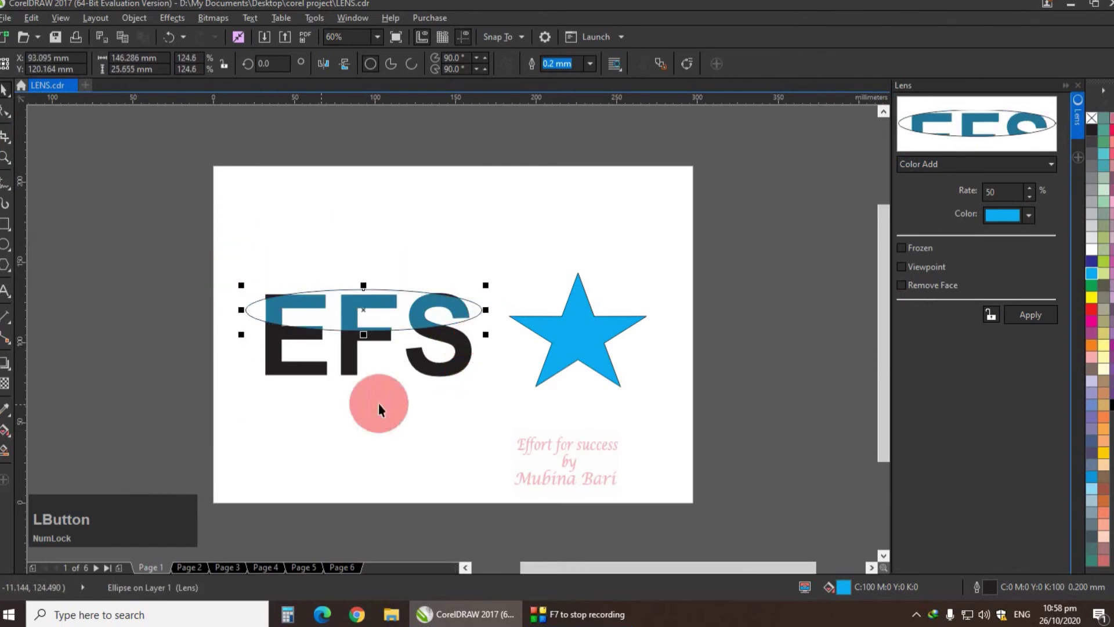
# Fill the EFS text with red and the ellipse lens with yellow
pyautogui.click(456, 370)
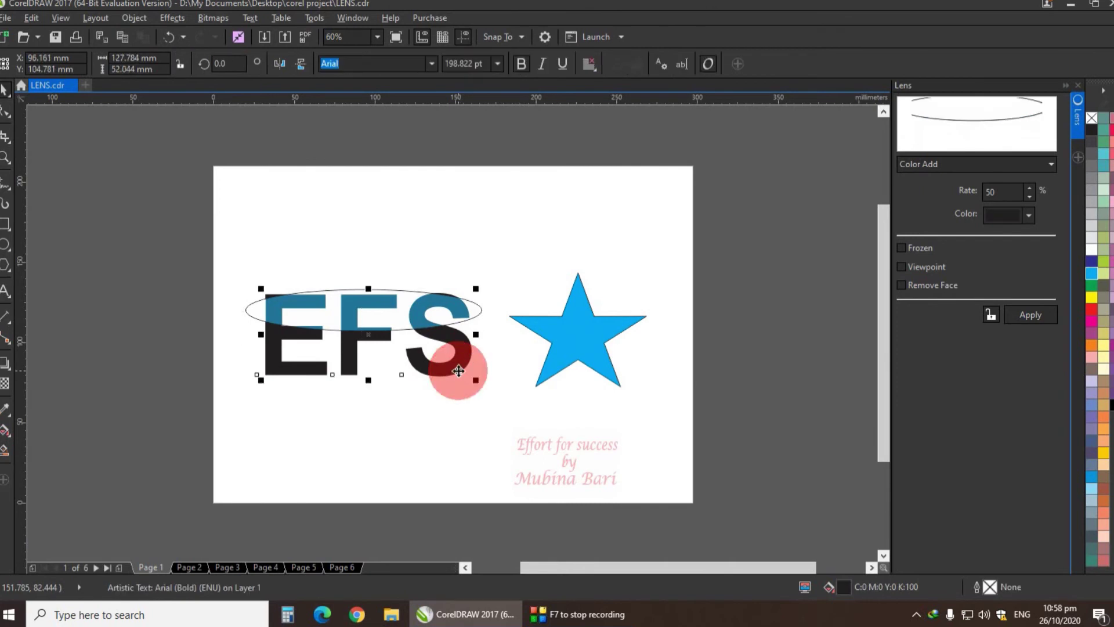
pyautogui.click(1090, 311)
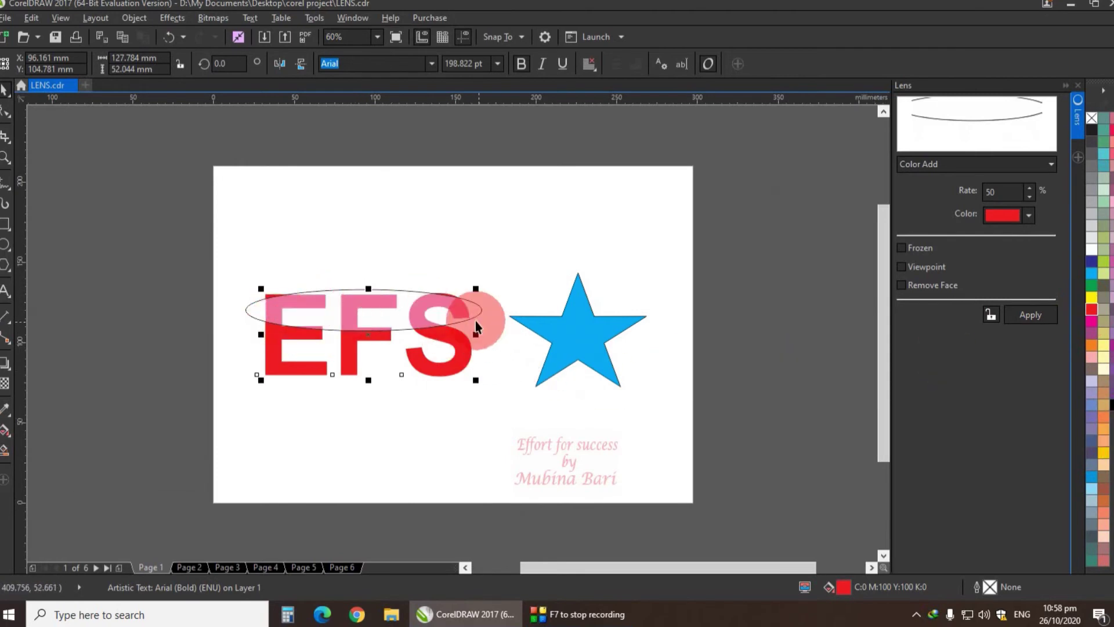
pyautogui.click(471, 318)
pyautogui.click(1090, 298)
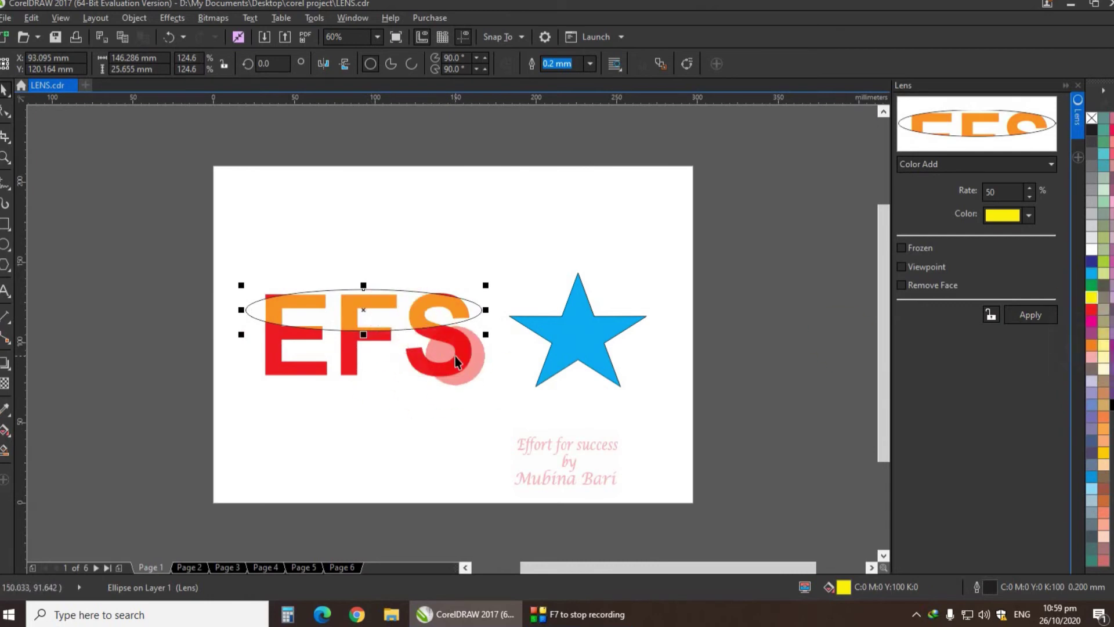
# Set the Color Add lens color to green (C 88, M 12, Y 100, K 2) and apply it
pyautogui.click(1029, 216)
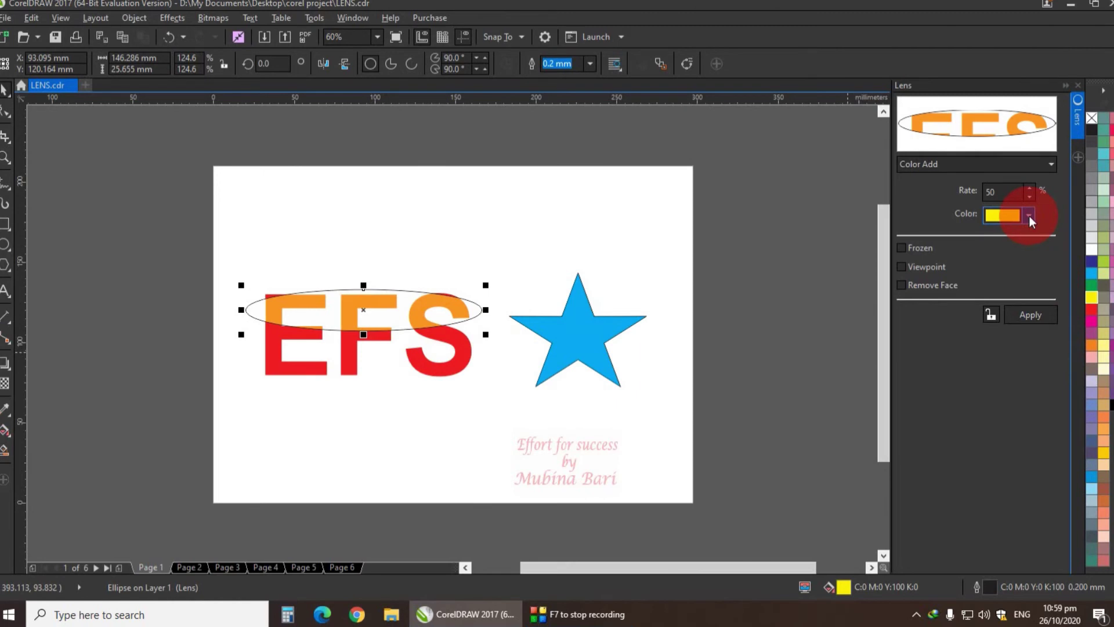
pyautogui.click(1029, 216)
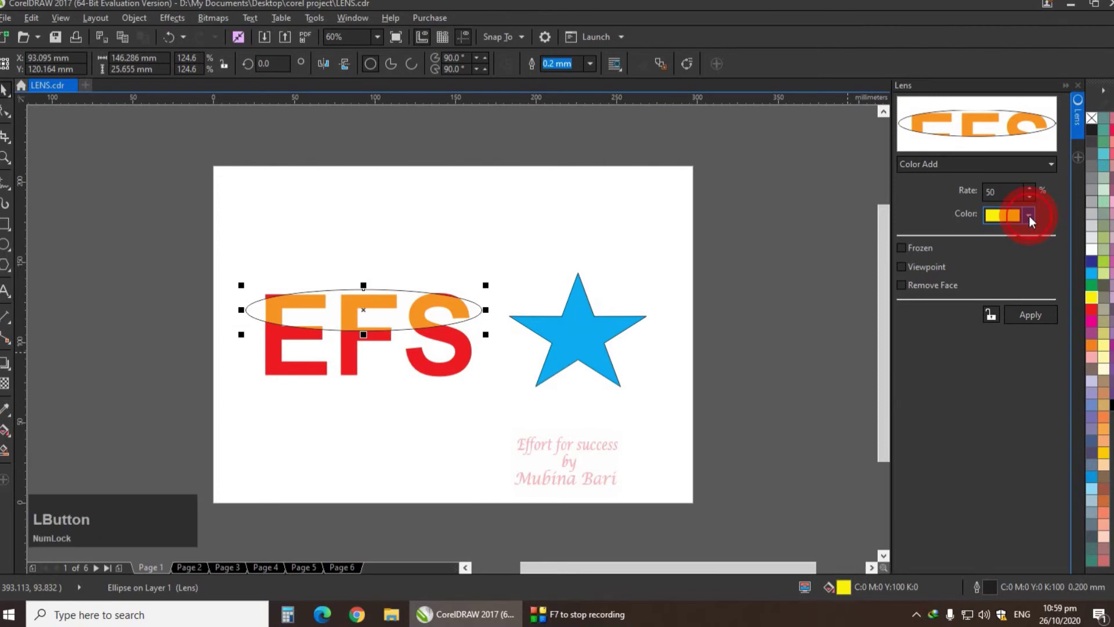
pyautogui.click(1056, 339)
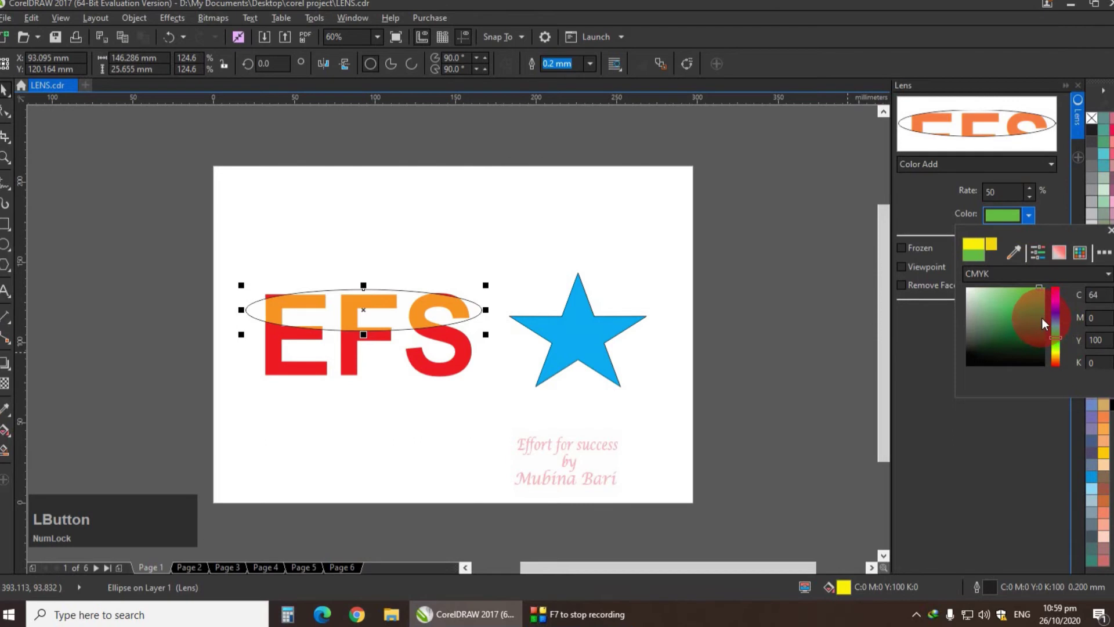
pyautogui.click(1043, 324)
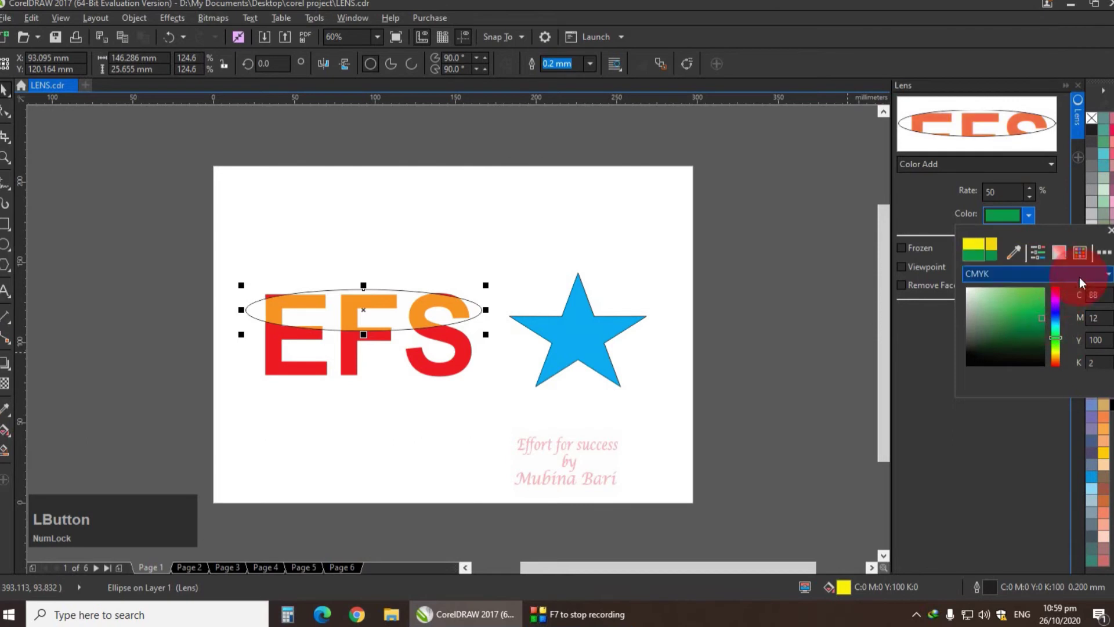
pyautogui.click(1108, 229)
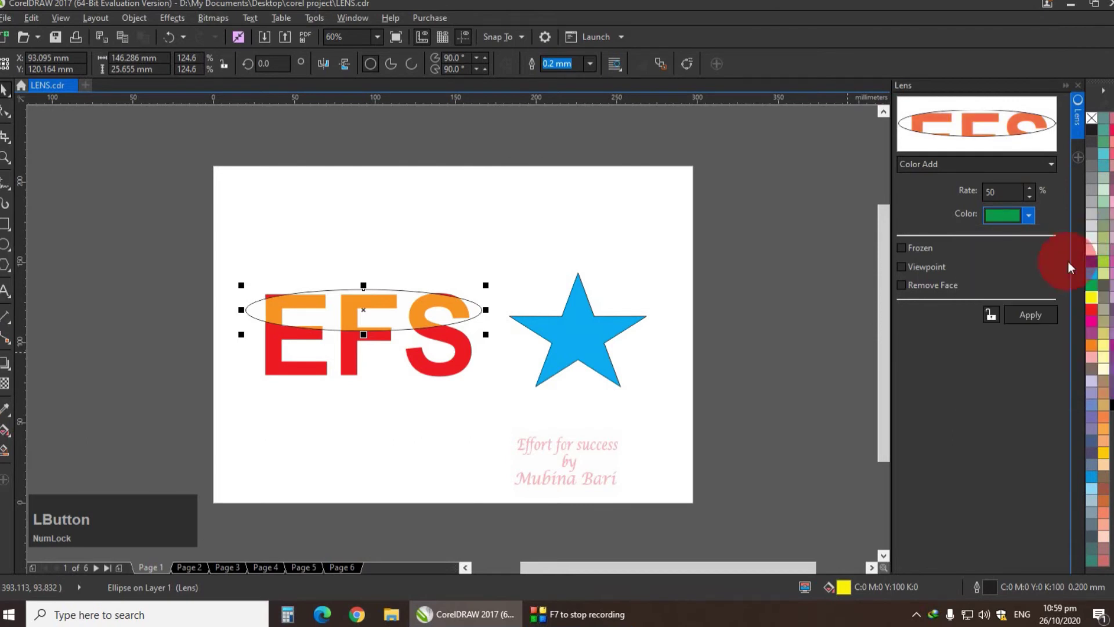
pyautogui.click(1030, 314)
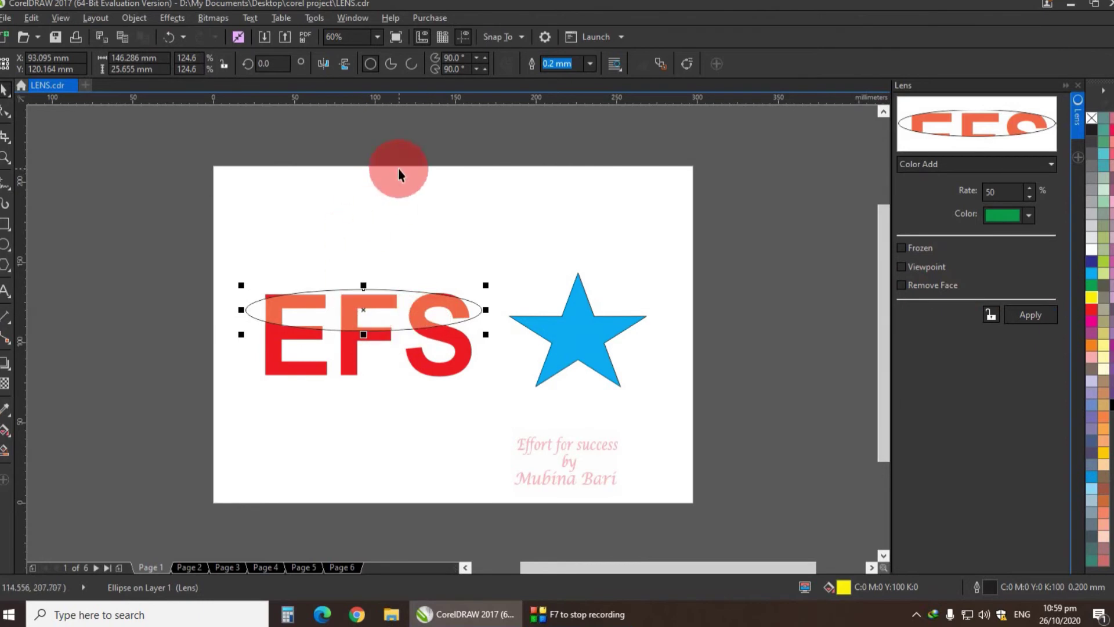
# Turn on Frozen for the Color Add lens, apply it and move the frozen ellipse above the EFS text
pyautogui.click(903, 247)
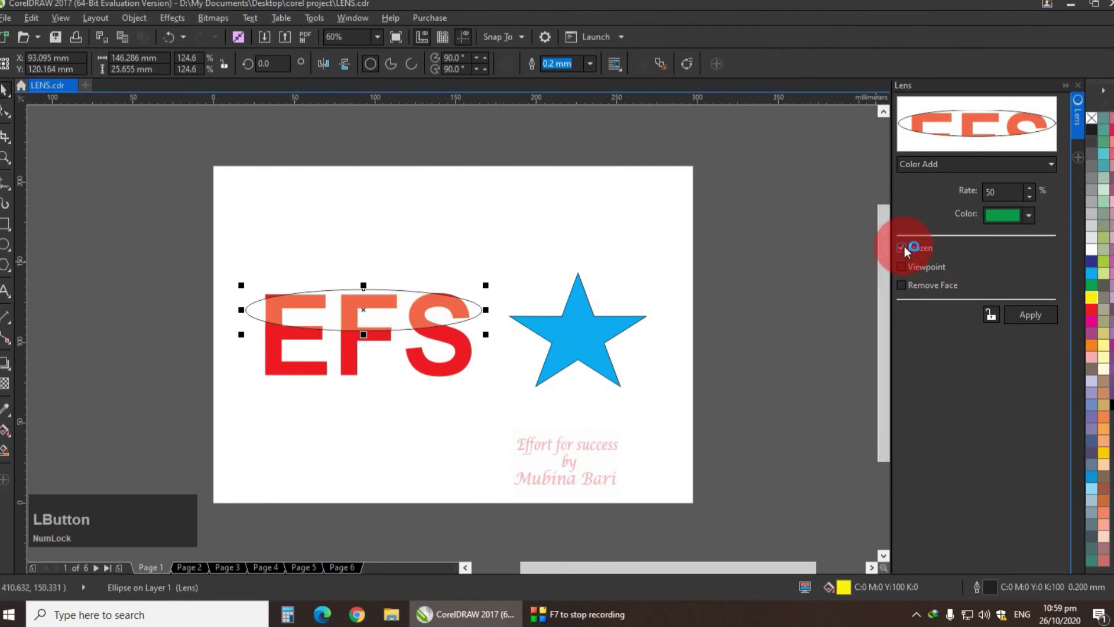
pyautogui.click(1032, 316)
pyautogui.moveTo(374, 313); pyautogui.dragTo(425, 213)
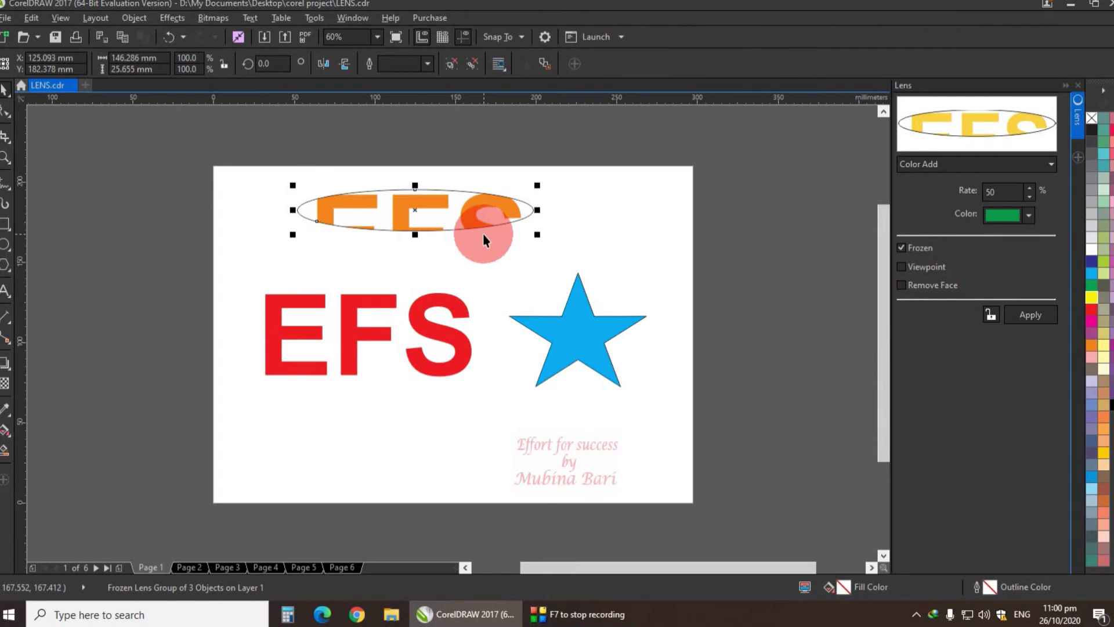
# Delete the frozen ellipse and draw a spiral about 127 mm wide and 21 mm high above the EFS text
pyautogui.press('Delete')
pyautogui.click(5, 264)
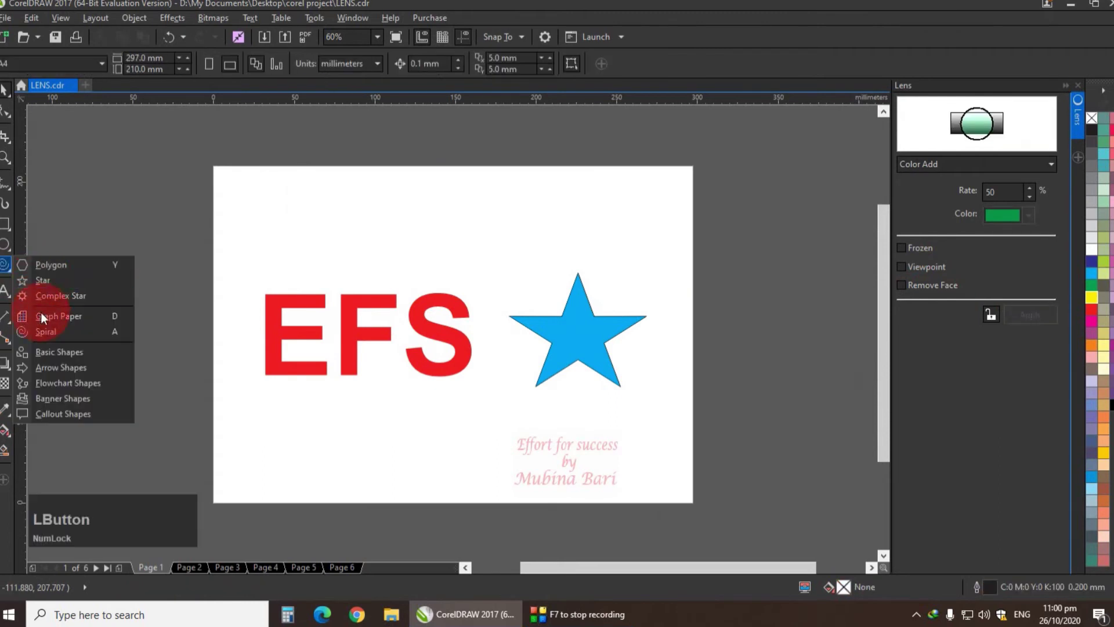
pyautogui.click(40, 329)
pyautogui.moveTo(249, 211); pyautogui.dragTo(459, 248)
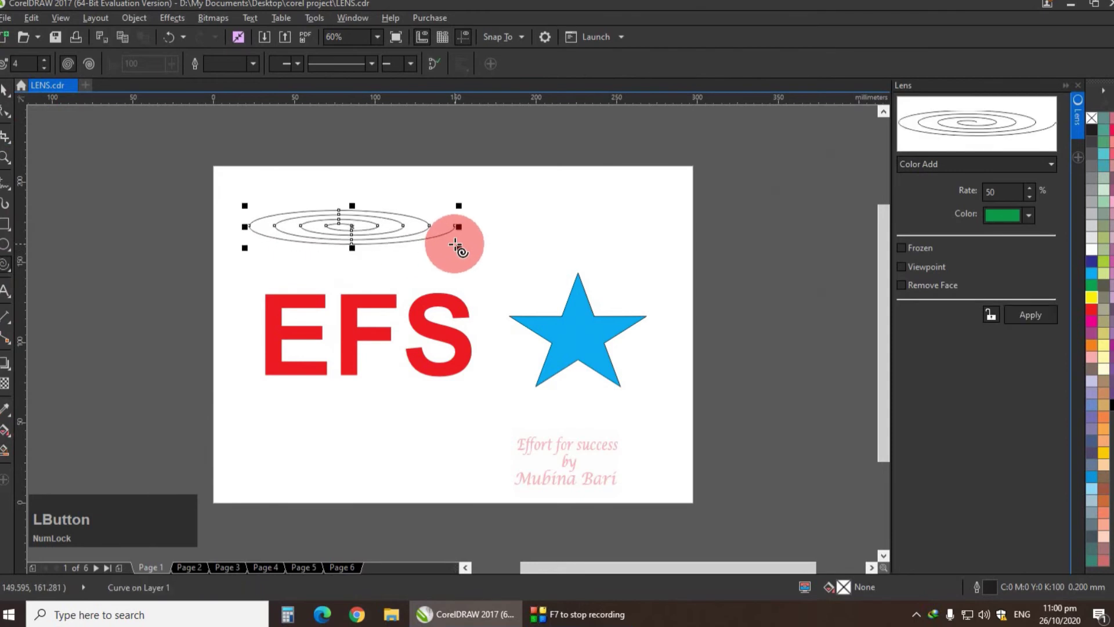
# Give the spiral a 2.0 mm outline and a green fill
pyautogui.press('space')
pyautogui.click(356, 246)
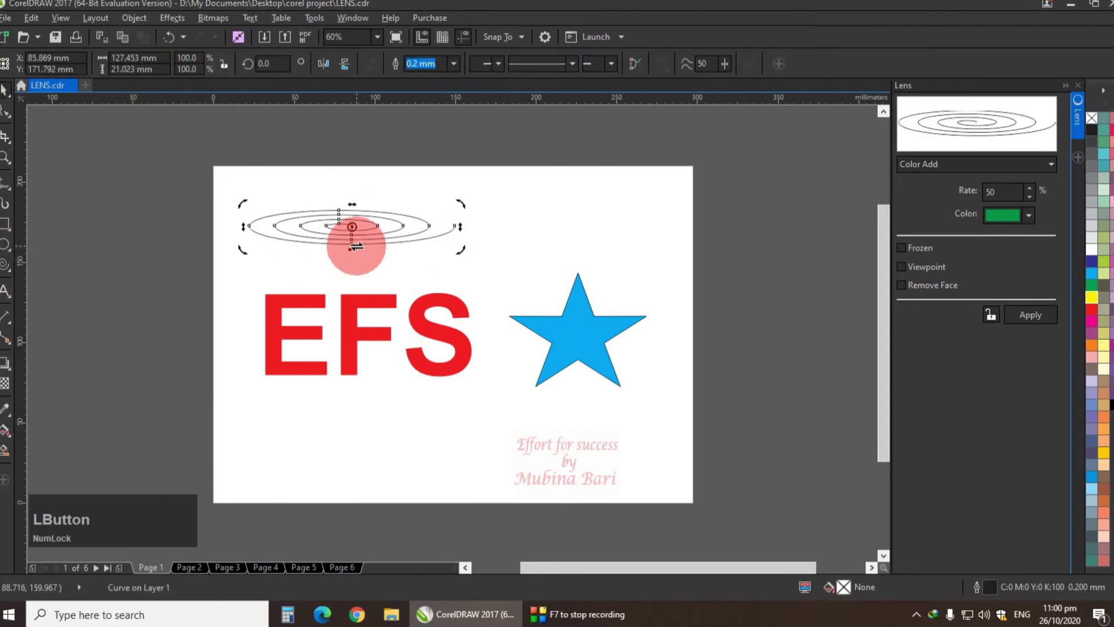
pyautogui.click(432, 65)
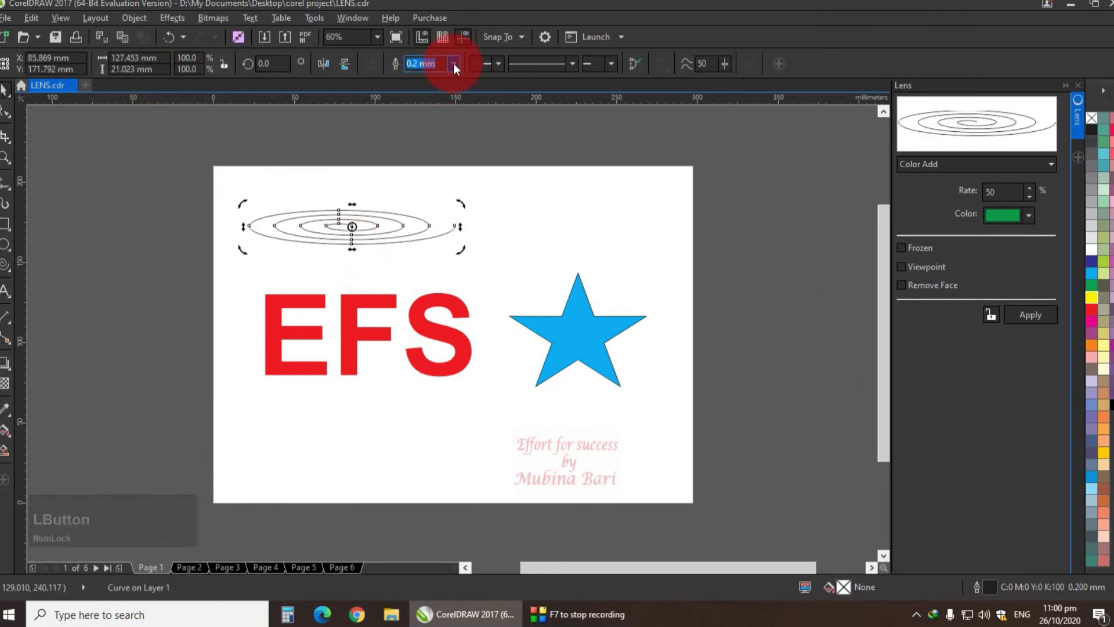
pyautogui.click(453, 64)
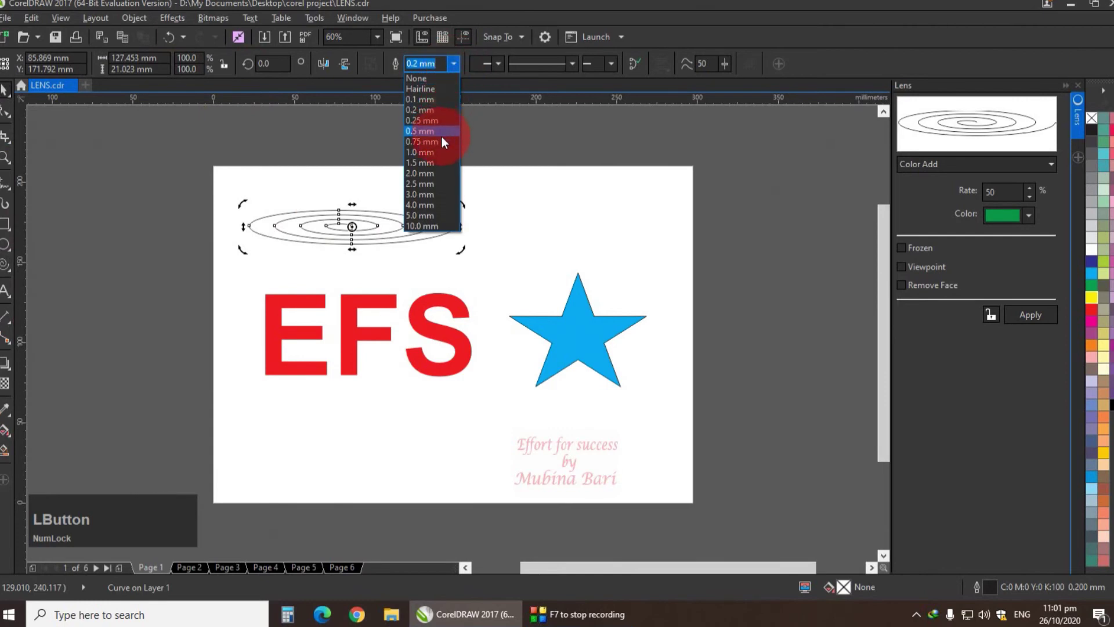
pyautogui.click(440, 174)
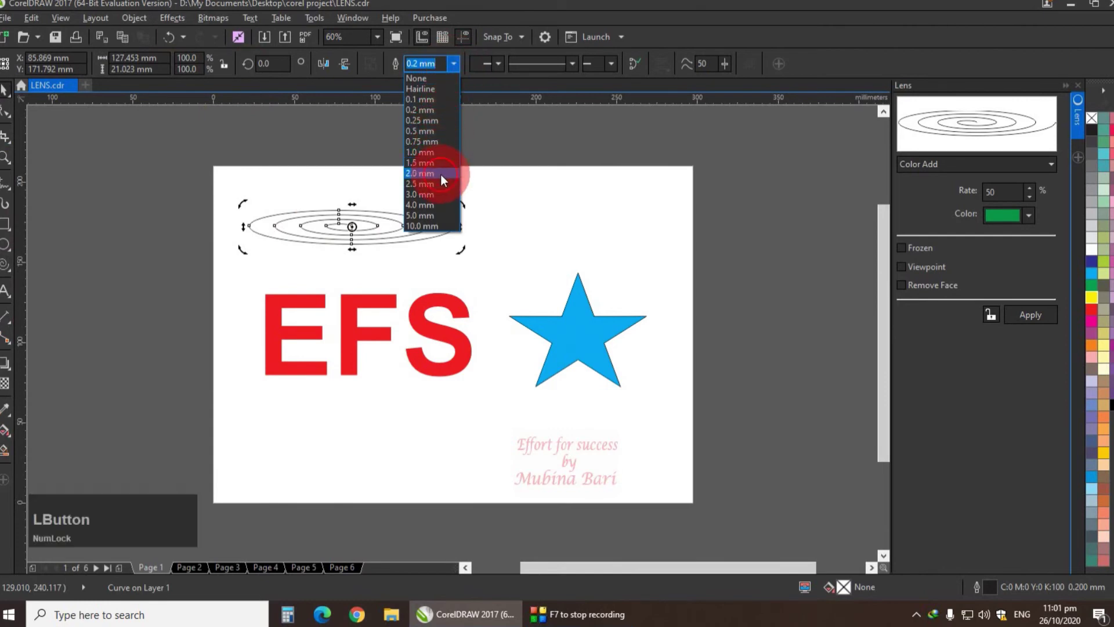
pyautogui.click(356, 223)
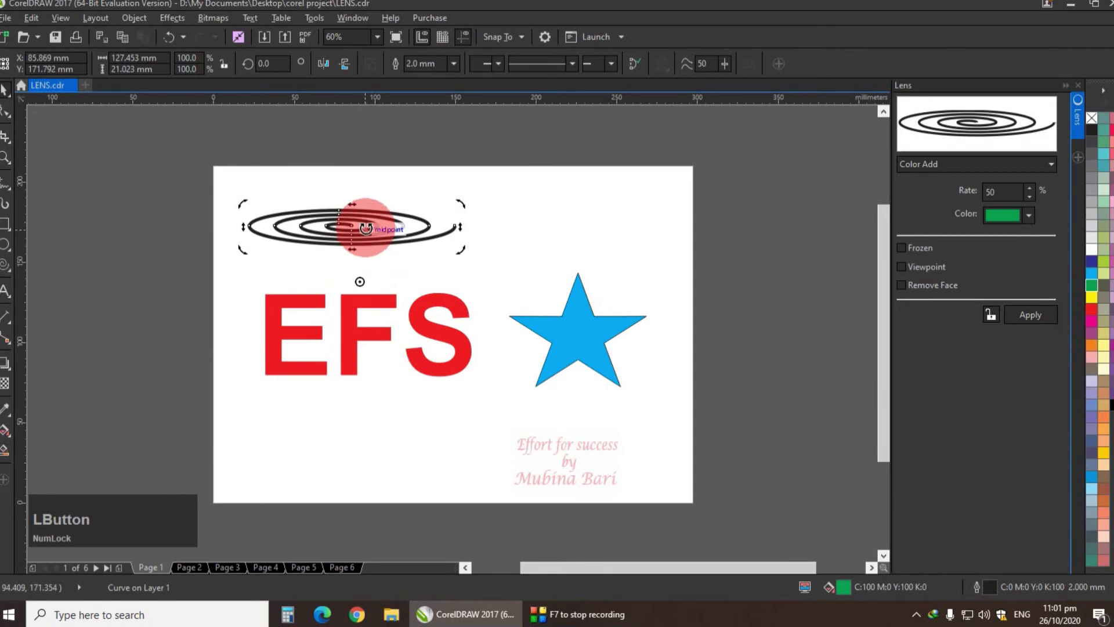
# Fit the spiral over the EFS text at about 120 by 42 mm and apply the Color Add lens to it
pyautogui.moveTo(356, 223); pyautogui.dragTo(368, 328)
pyautogui.moveTo(254, 342); pyautogui.dragTo(265, 343)
pyautogui.moveTo(369, 326); pyautogui.dragTo(367, 294)
pyautogui.click(1022, 315)
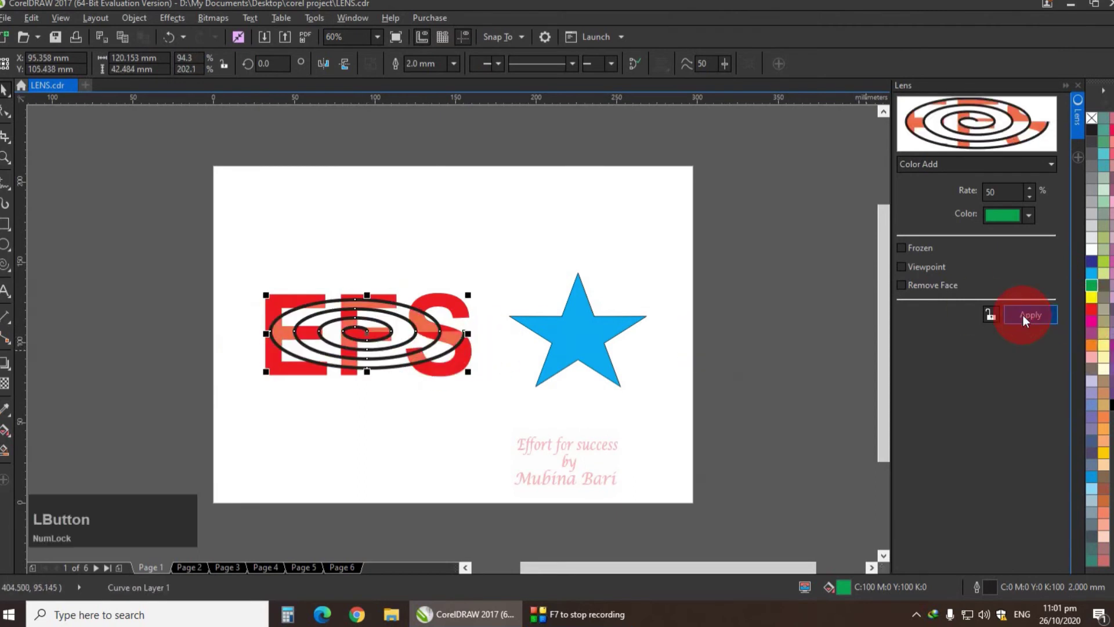
# Change the spiral lens color to yellow and fill the EFS text with purple (C 20, M 80, Y 0, K 20)
pyautogui.click(1092, 298)
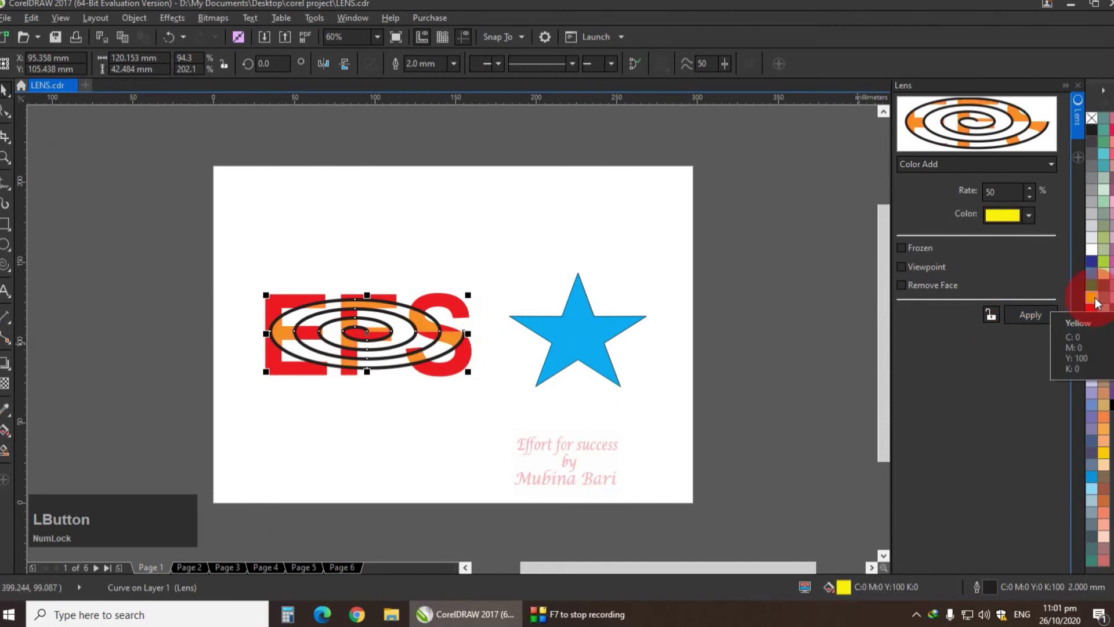
pyautogui.click(451, 370)
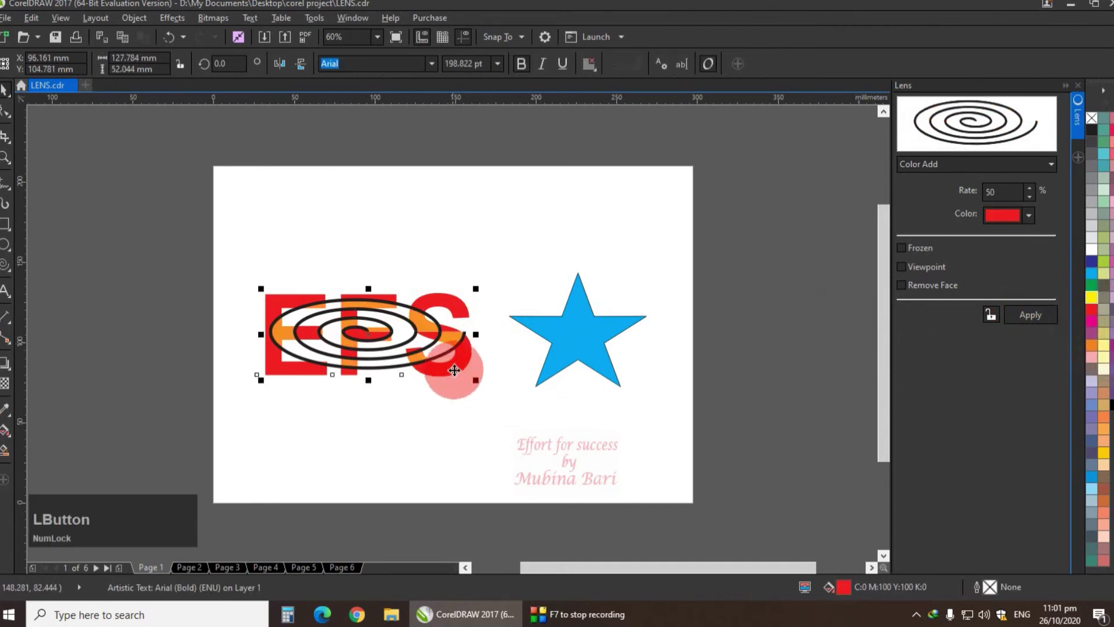
pyautogui.click(1091, 335)
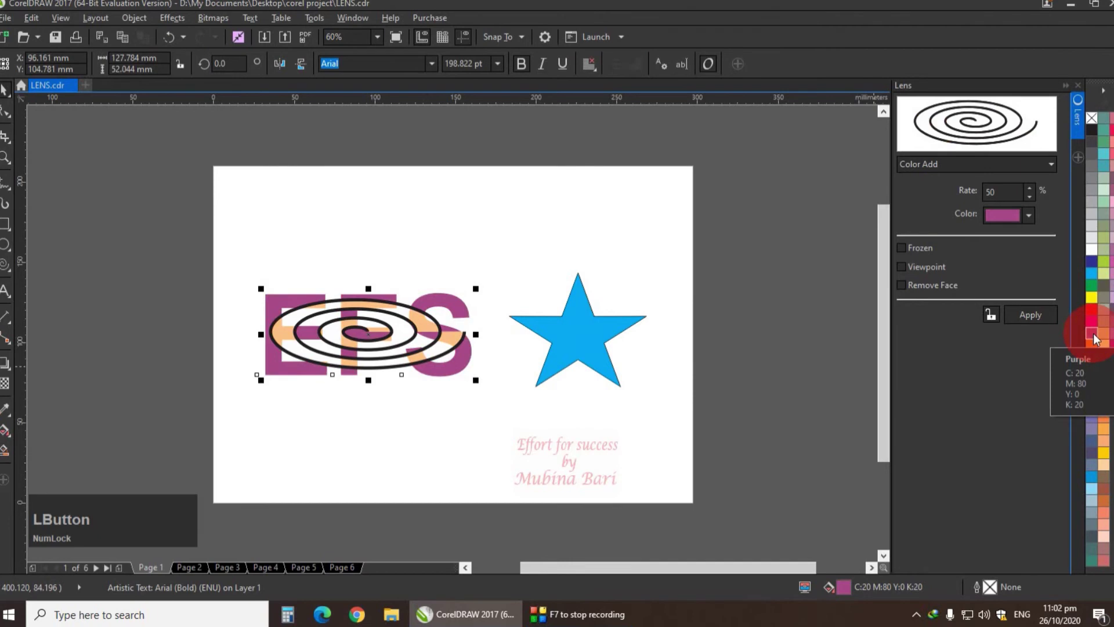
# Recolor the spiral lens with green and finally cyan, and remove the spiral's outline
pyautogui.click(320, 345)
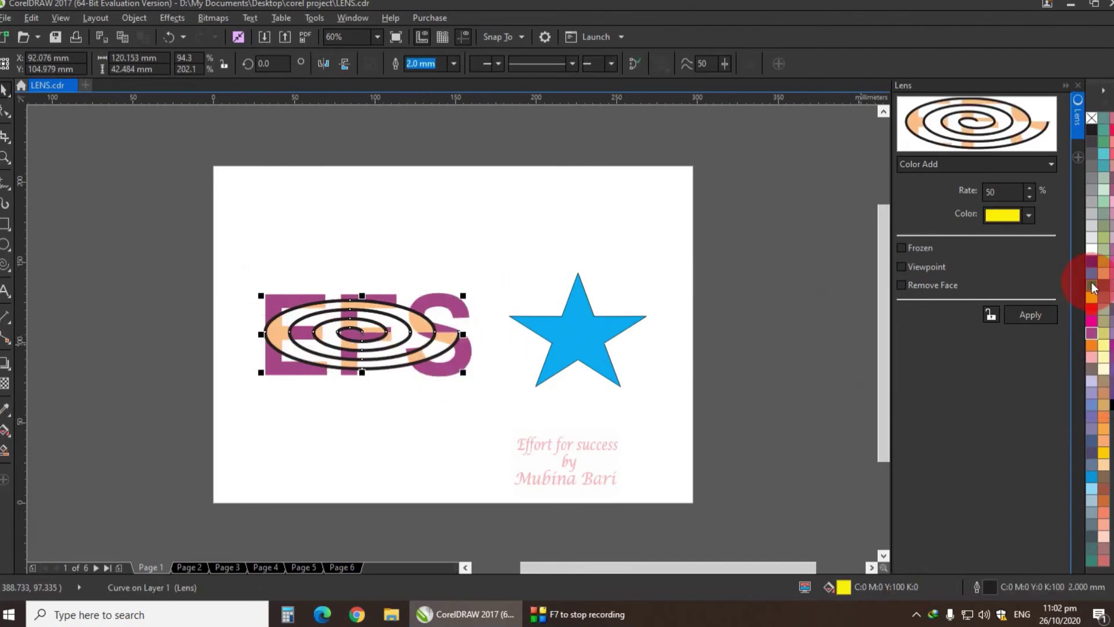
pyautogui.click(1092, 287)
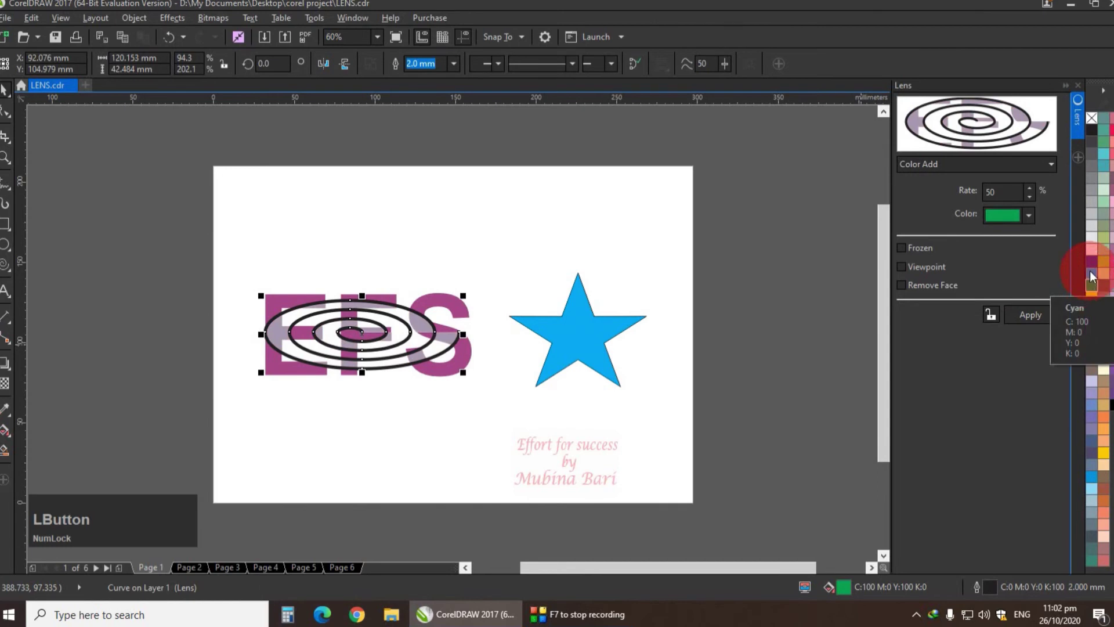
pyautogui.click(1092, 278)
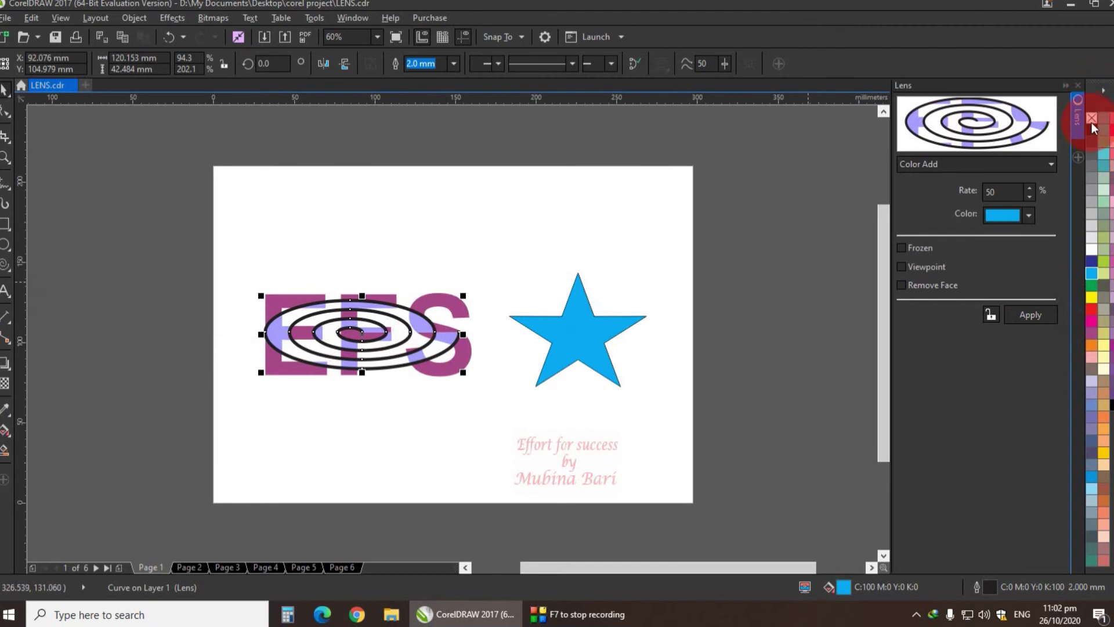
pyautogui.rightClick(1092, 121)
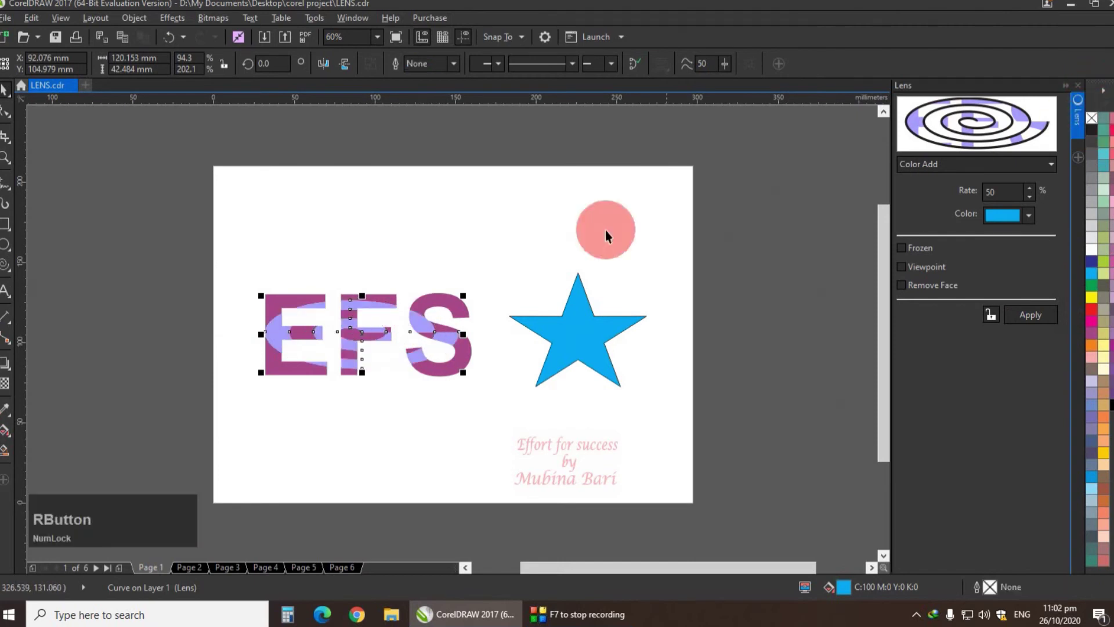
# Change the spiral lens color to red and fill the EFS text with green
pyautogui.moveTo(311, 265); pyautogui.dragTo(379, 347)
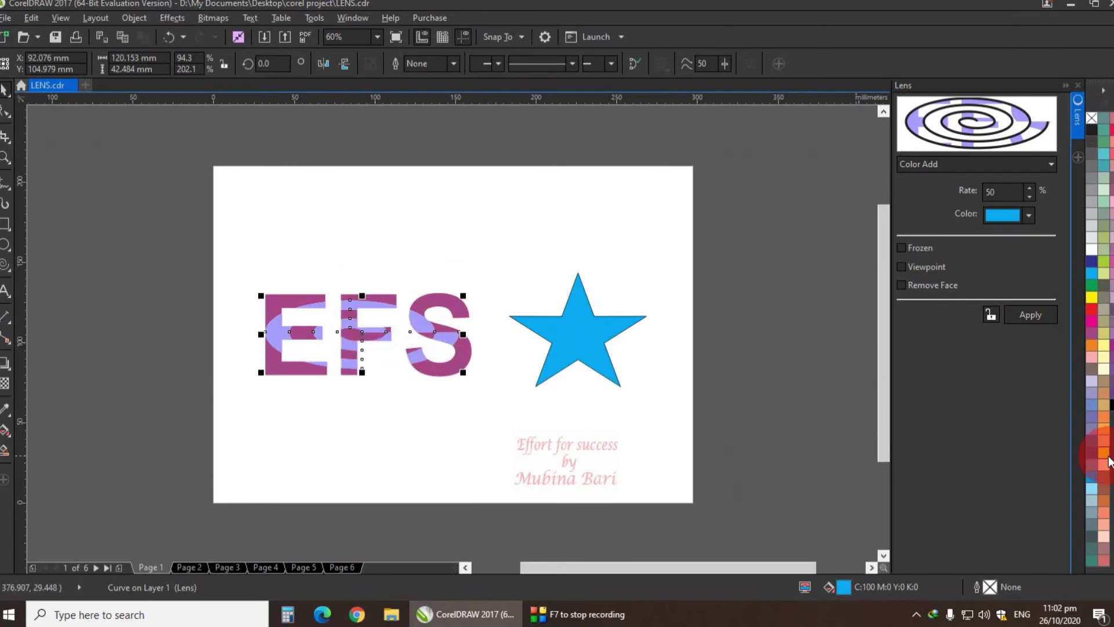
pyautogui.click(1093, 313)
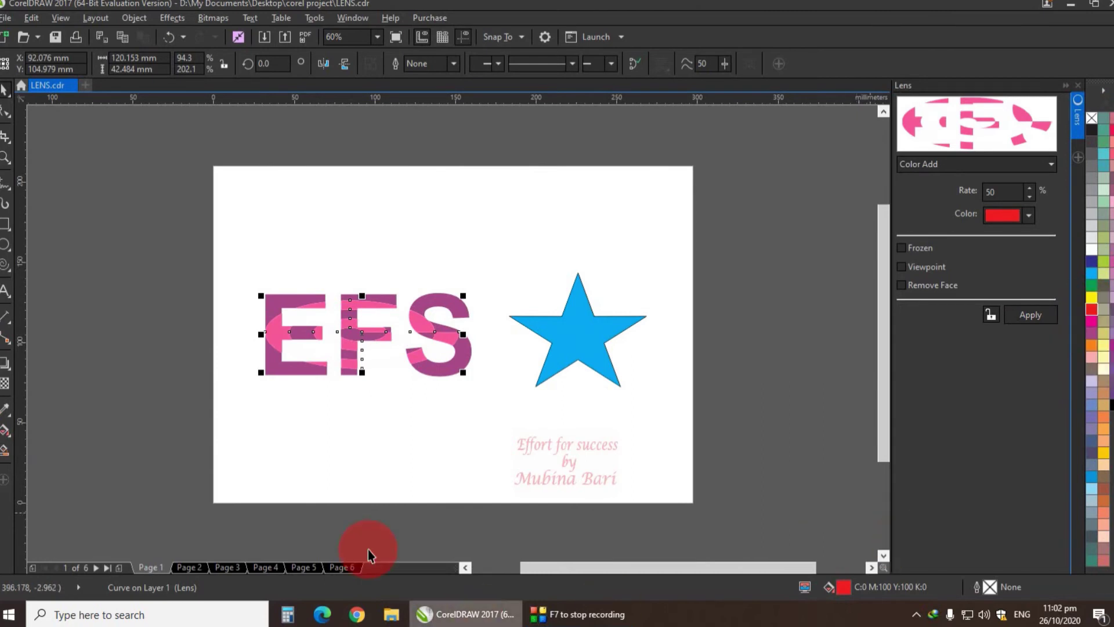
pyautogui.click(468, 359)
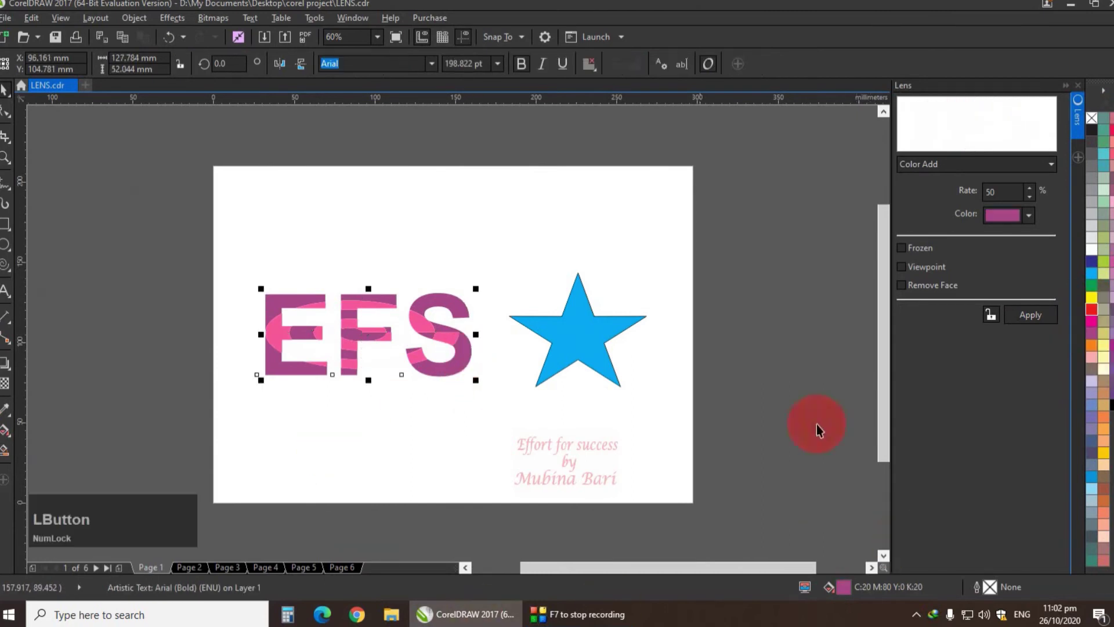
pyautogui.click(1091, 285)
pyautogui.click(939, 225)
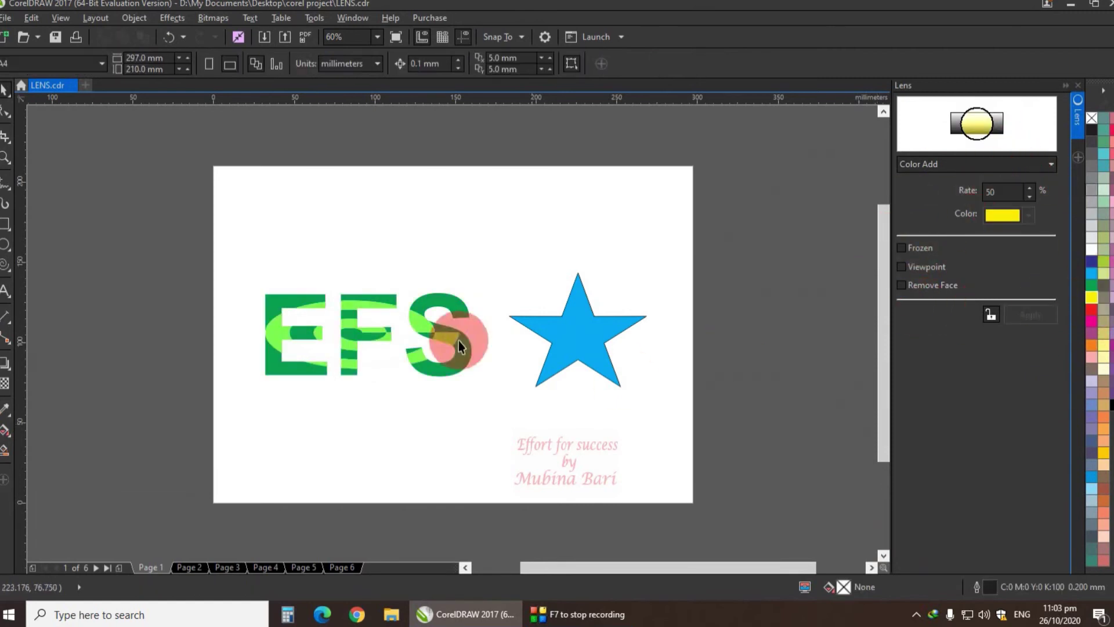
# Replace the spiral lens with a red rectangle about 145 mm wide and 32 mm high above the EFS text
pyautogui.click(365, 335)
pyautogui.press('Delete')
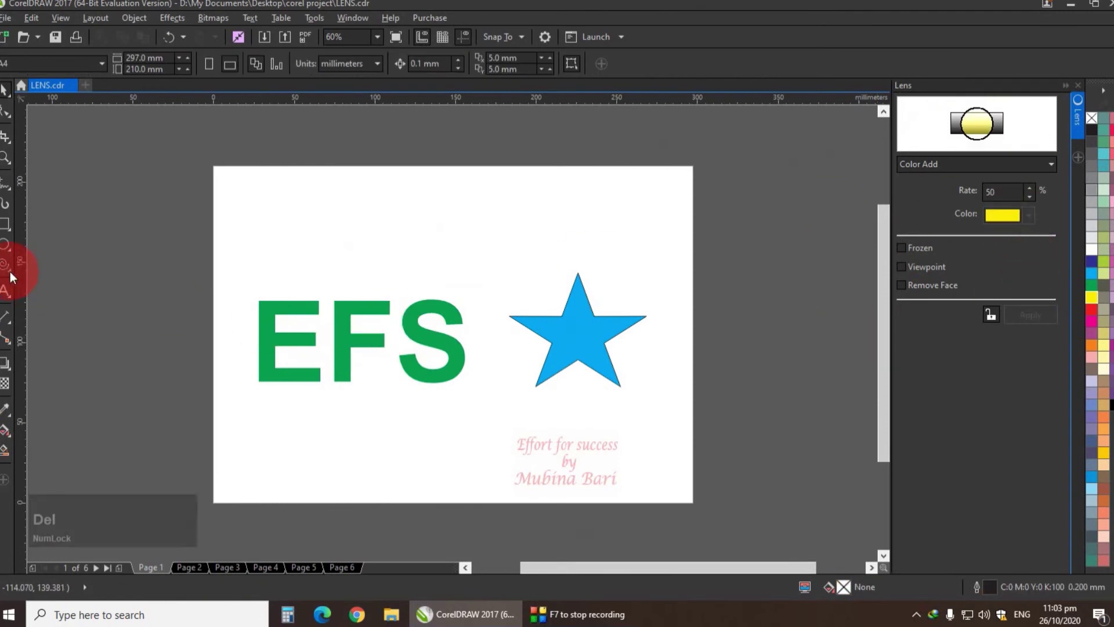
pyautogui.click(6, 245)
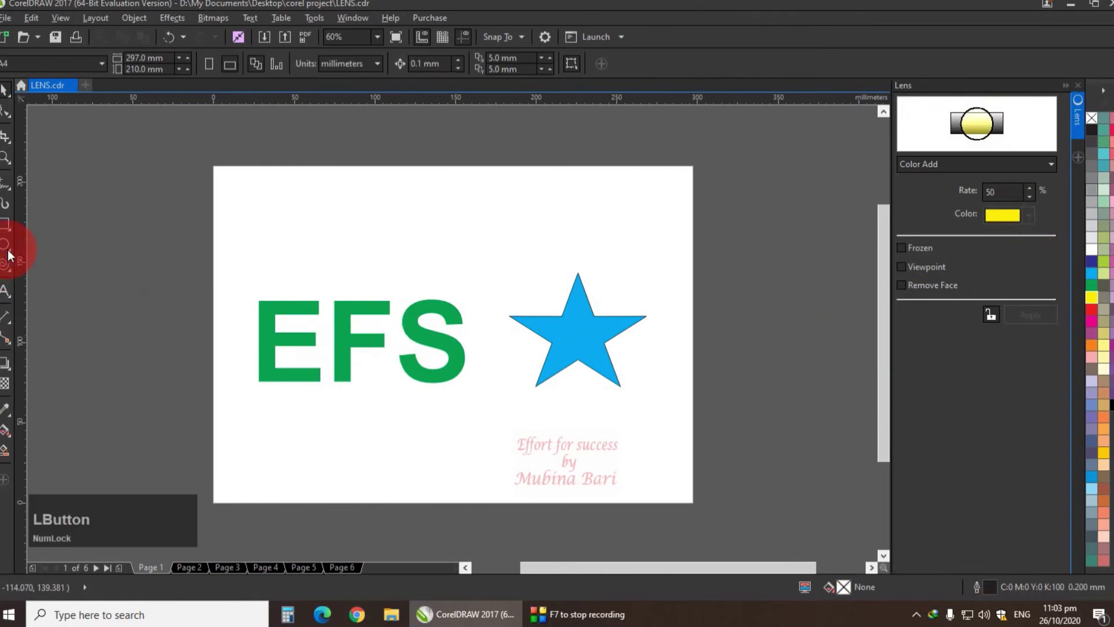
pyautogui.click(256, 198)
pyautogui.moveTo(255, 199)
pyautogui.mouseDown()
pyautogui.moveTo(388, 228)
pyautogui.moveTo(487, 230)
pyautogui.moveTo(489, 247)
pyautogui.mouseUp()
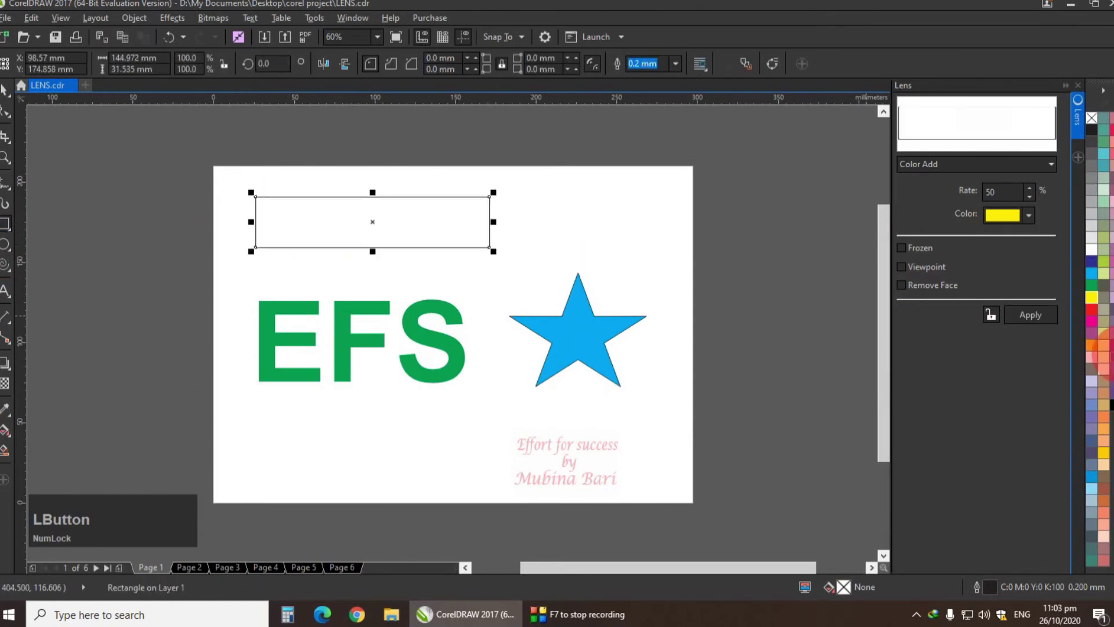
pyautogui.click(1091, 319)
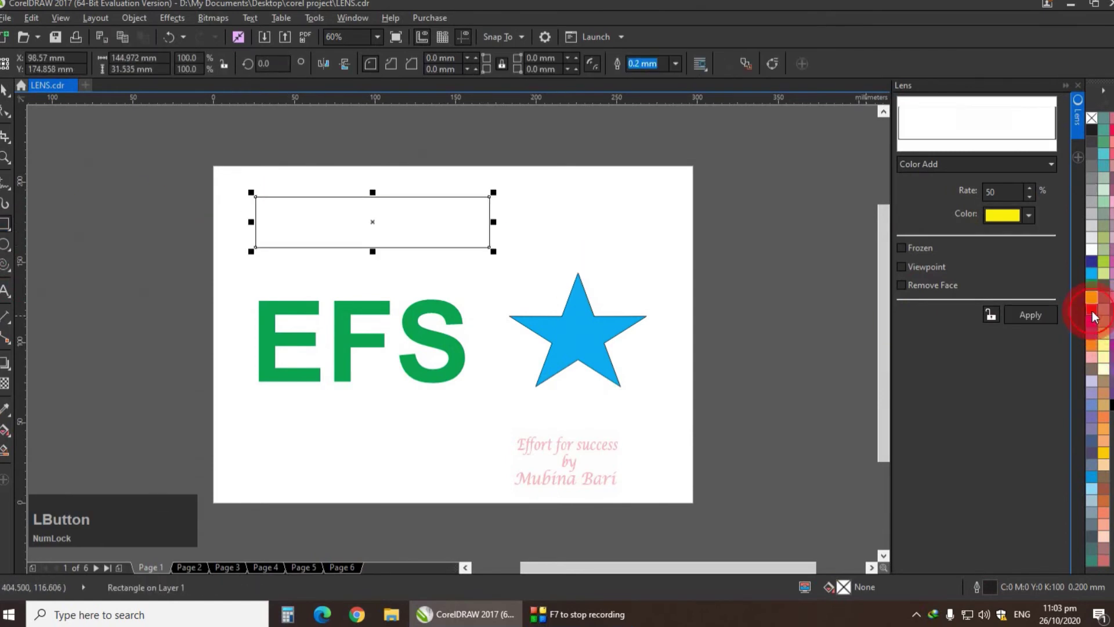
# Lay the rectangle across the EFS text, reduced to about 15 mm high, and apply the Color Limit lens to it
pyautogui.click(1056, 165)
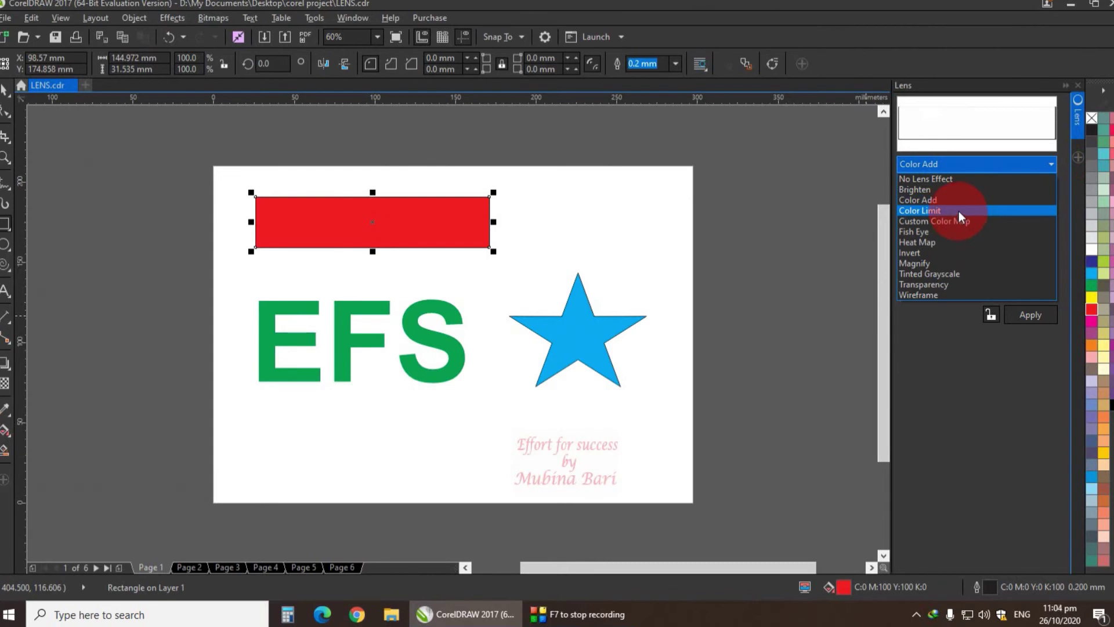
pyautogui.click(958, 210)
pyautogui.moveTo(485, 182); pyautogui.dragTo(355, 352)
pyautogui.moveTo(391, 342); pyautogui.dragTo(389, 348)
pyautogui.click(958, 398)
pyautogui.click(1032, 319)
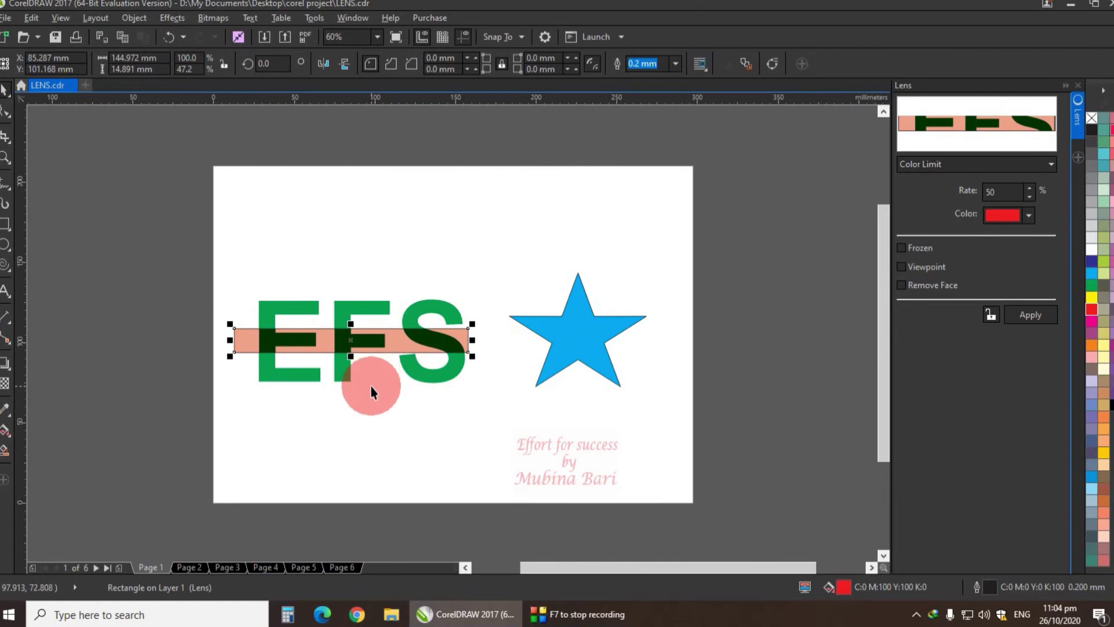
# Move the rectangle lens onto the star and change its lens type to Custom Color Map with the Direct Palette
pyautogui.moveTo(392, 347); pyautogui.dragTo(617, 335)
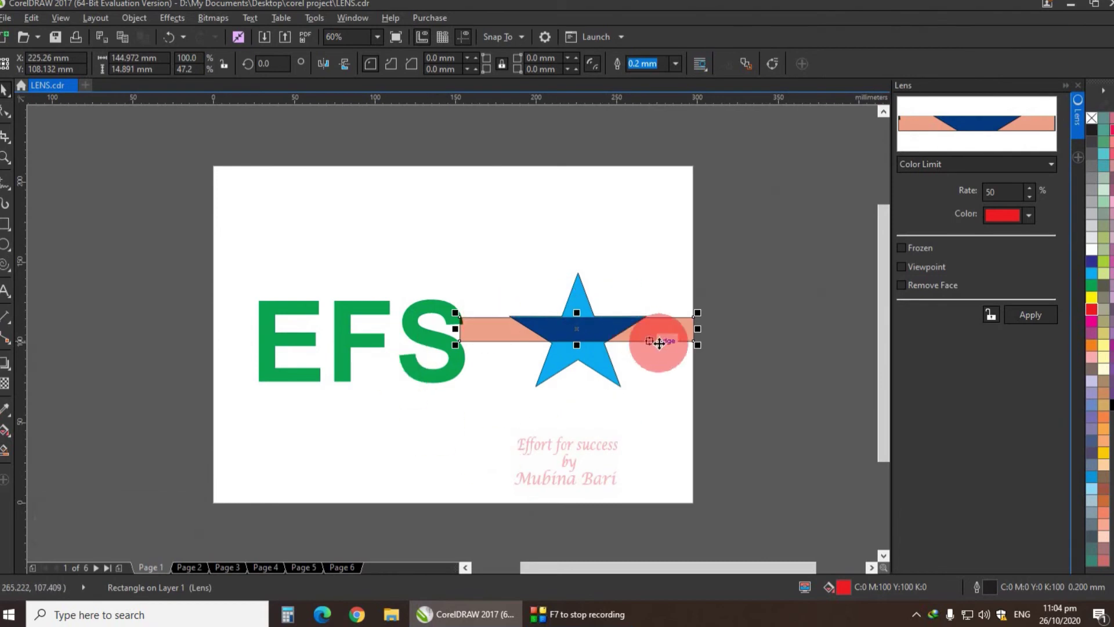
pyautogui.moveTo(676, 342); pyautogui.dragTo(656, 332)
pyautogui.click(1052, 162)
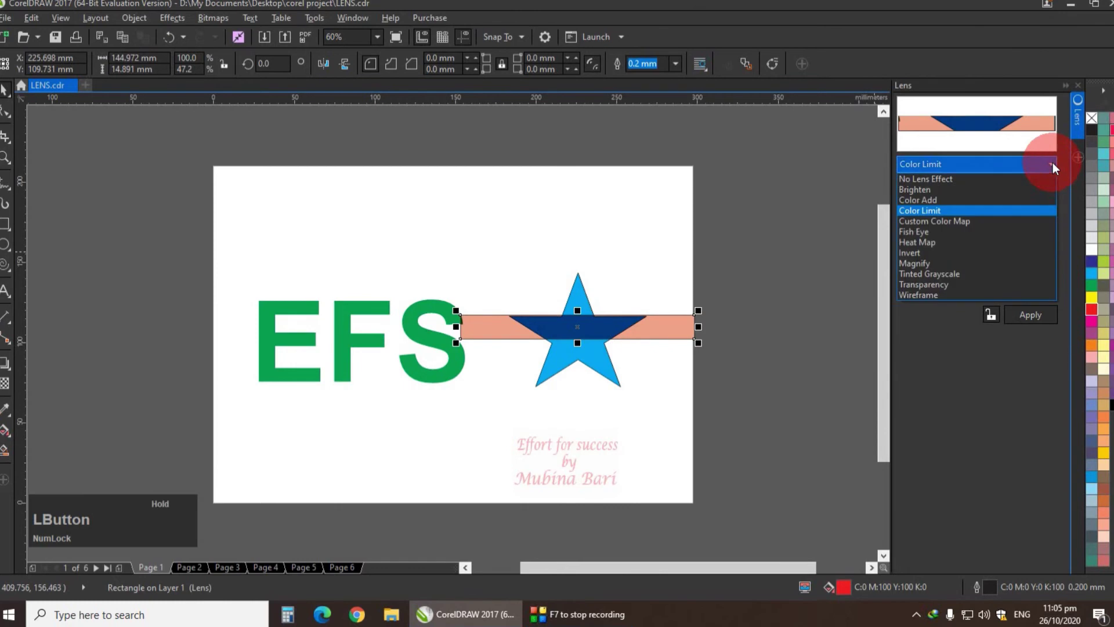
pyautogui.click(973, 222)
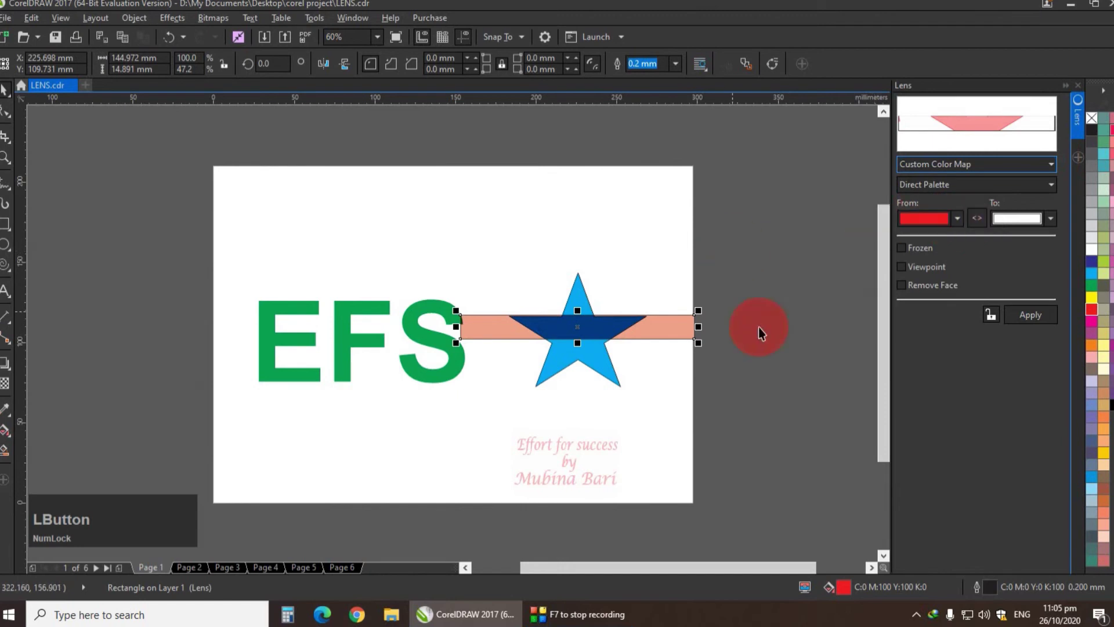
pyautogui.click(1025, 312)
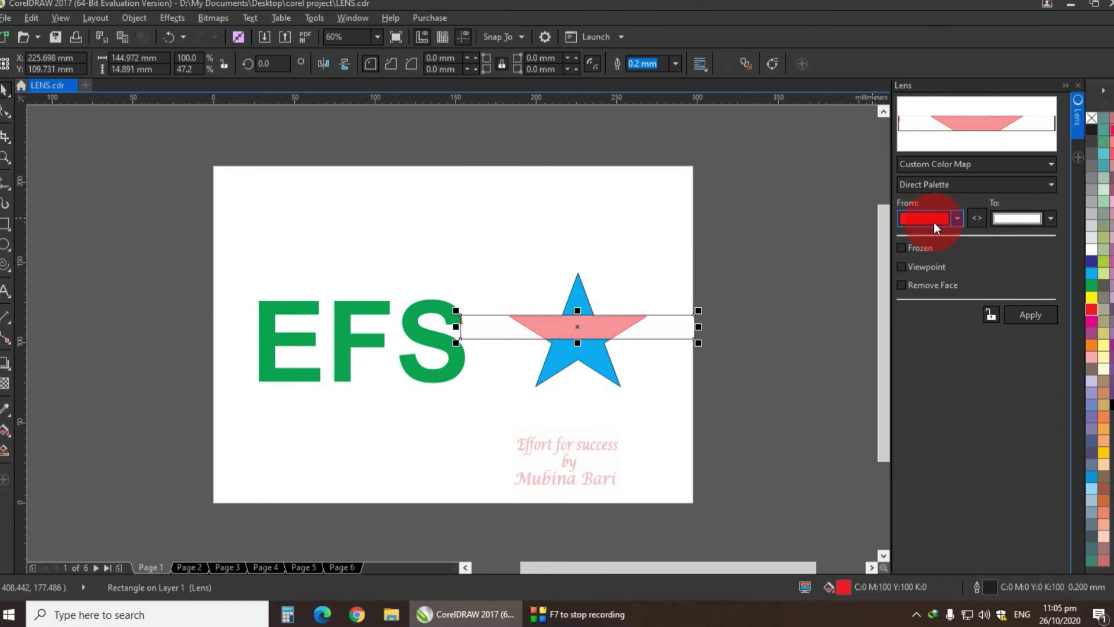
# Shift the Custom Color Map rectangle so that it spans both the S of EFS and the star
pyautogui.moveTo(548, 325); pyautogui.dragTo(502, 340)
pyautogui.click(806, 268)
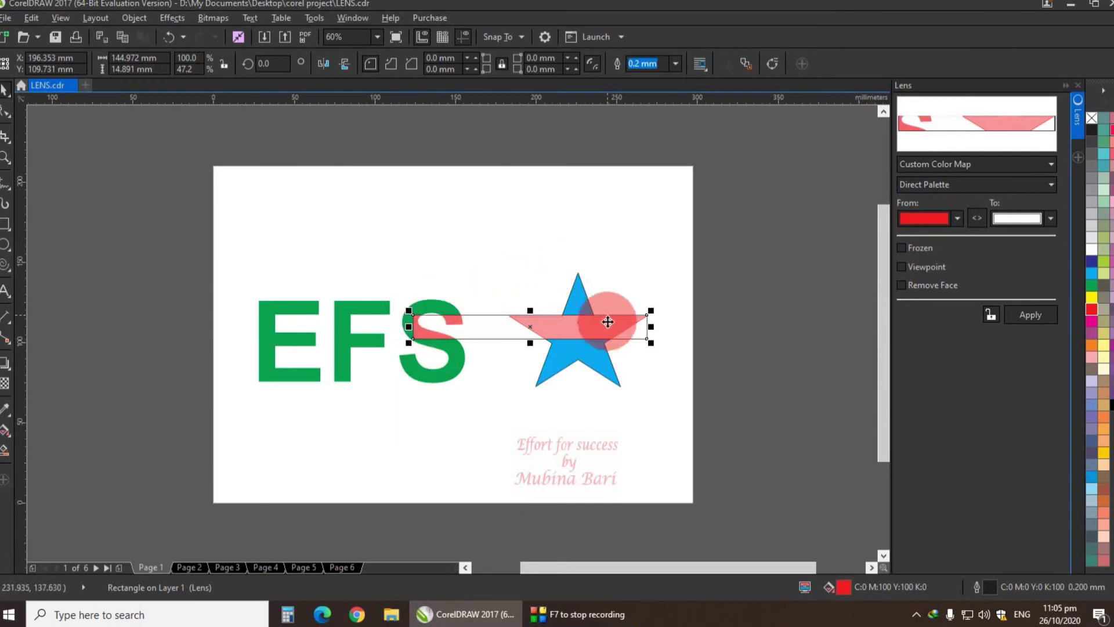
pyautogui.moveTo(576, 334); pyautogui.dragTo(548, 337)
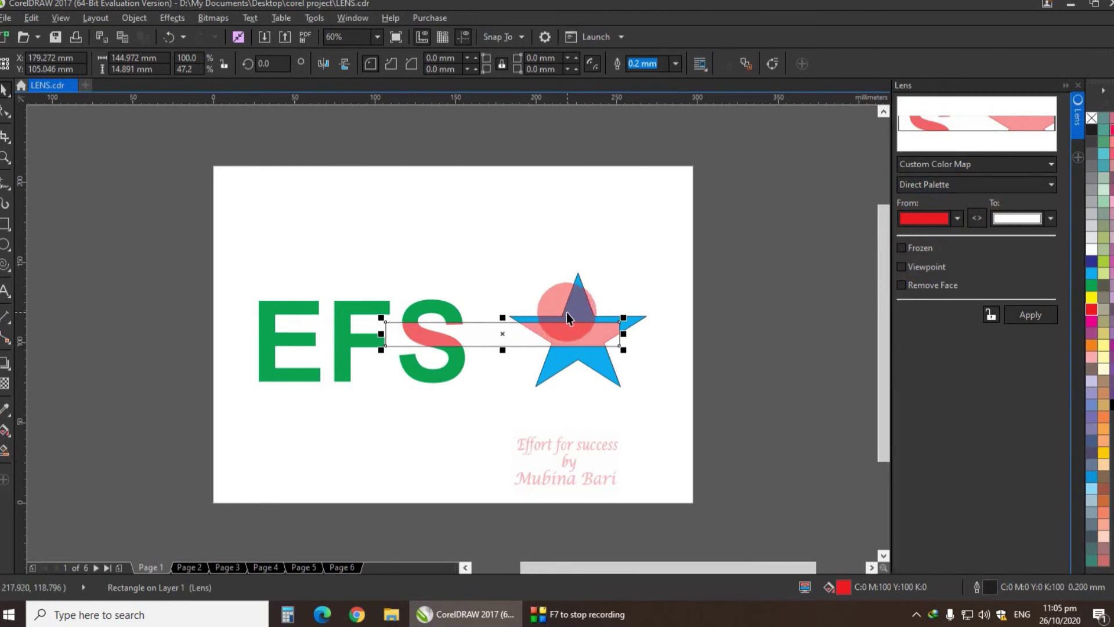
# Set the Custom Color Map lens's From color to dark blue and apply it
pyautogui.click(957, 218)
pyautogui.click(998, 319)
pyautogui.click(1036, 313)
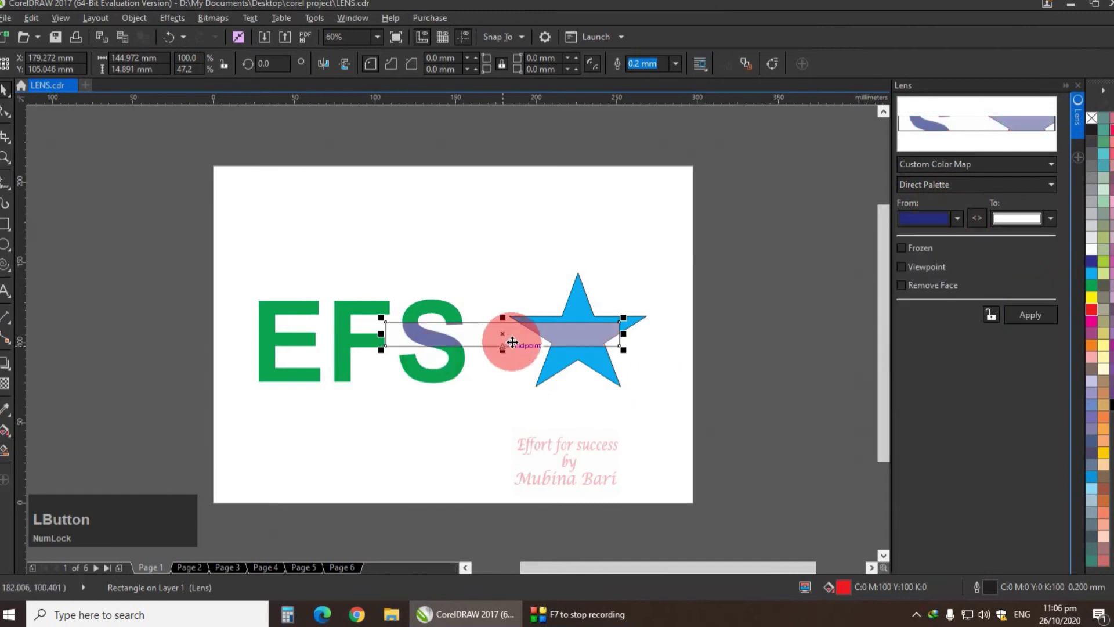
# Set the Custom Color Map lens's To color to dark red (C 18, M 100, Y 100, K 18) and apply it
pyautogui.click(1051, 219)
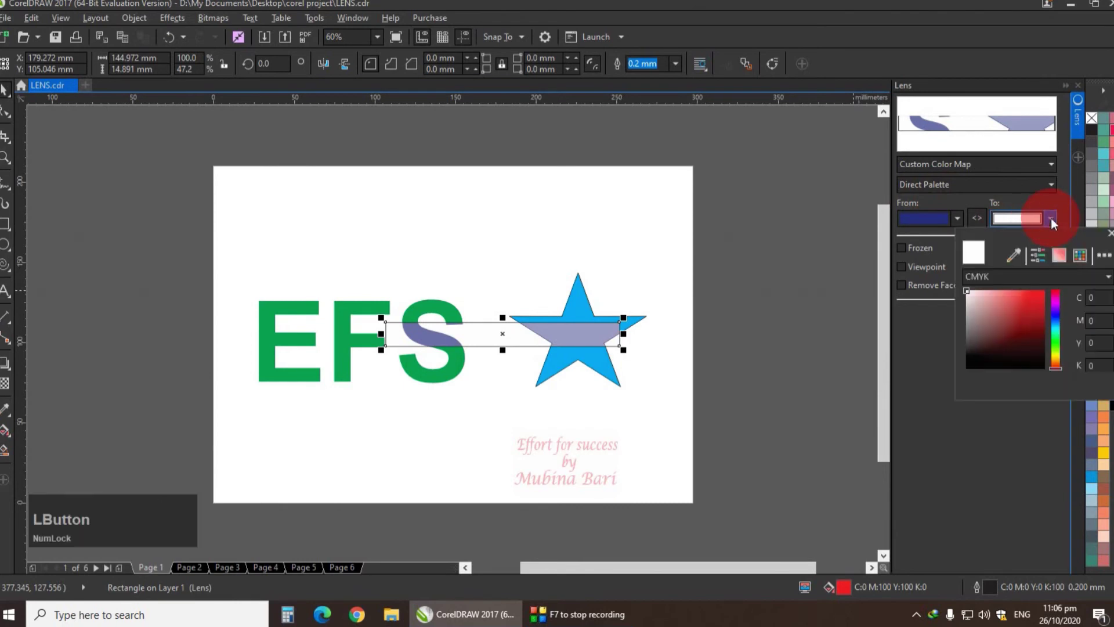
pyautogui.click(1040, 314)
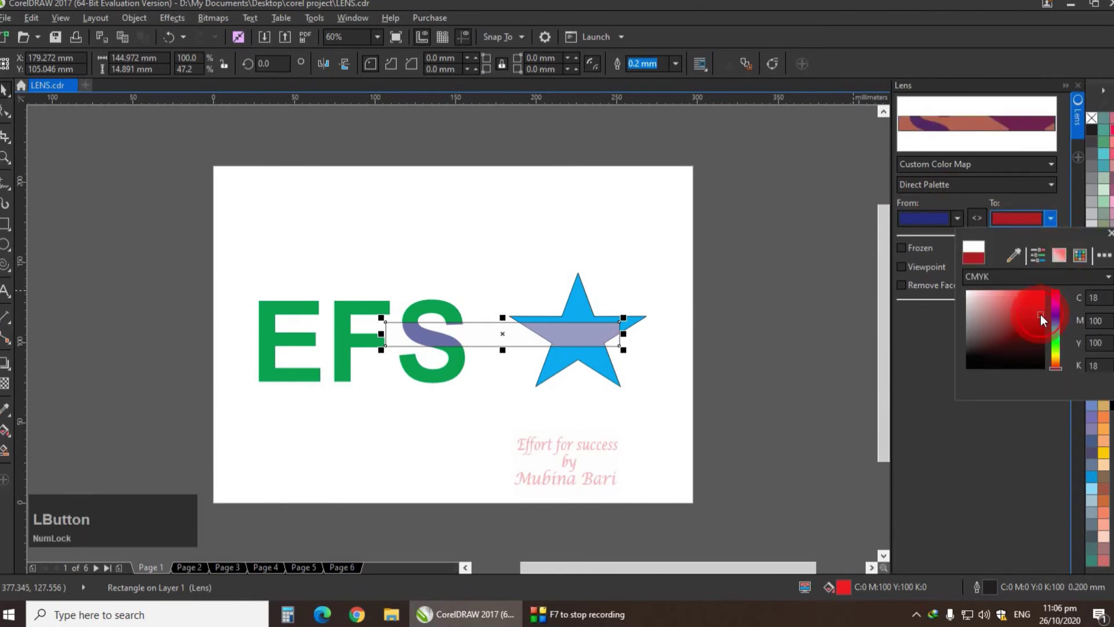
pyautogui.click(1109, 233)
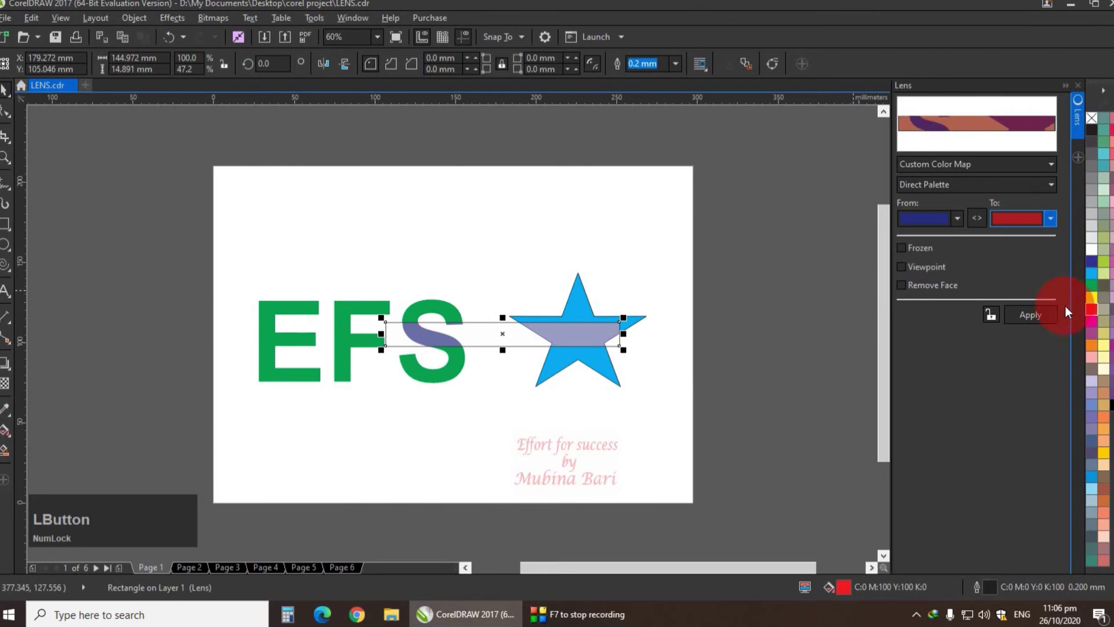
pyautogui.click(1049, 315)
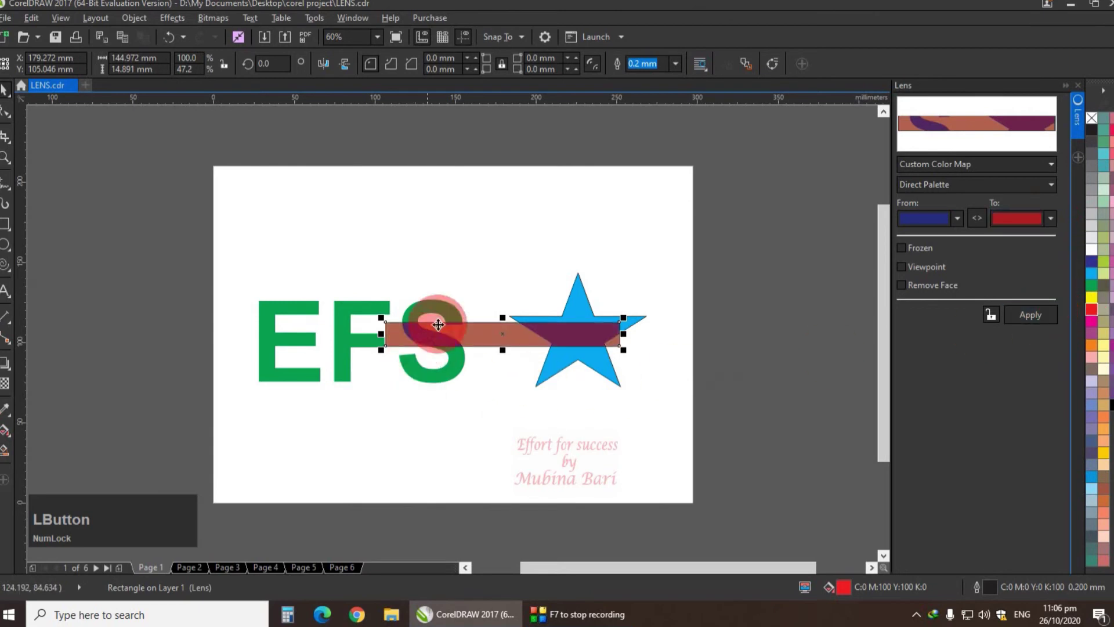
pyautogui.click(752, 306)
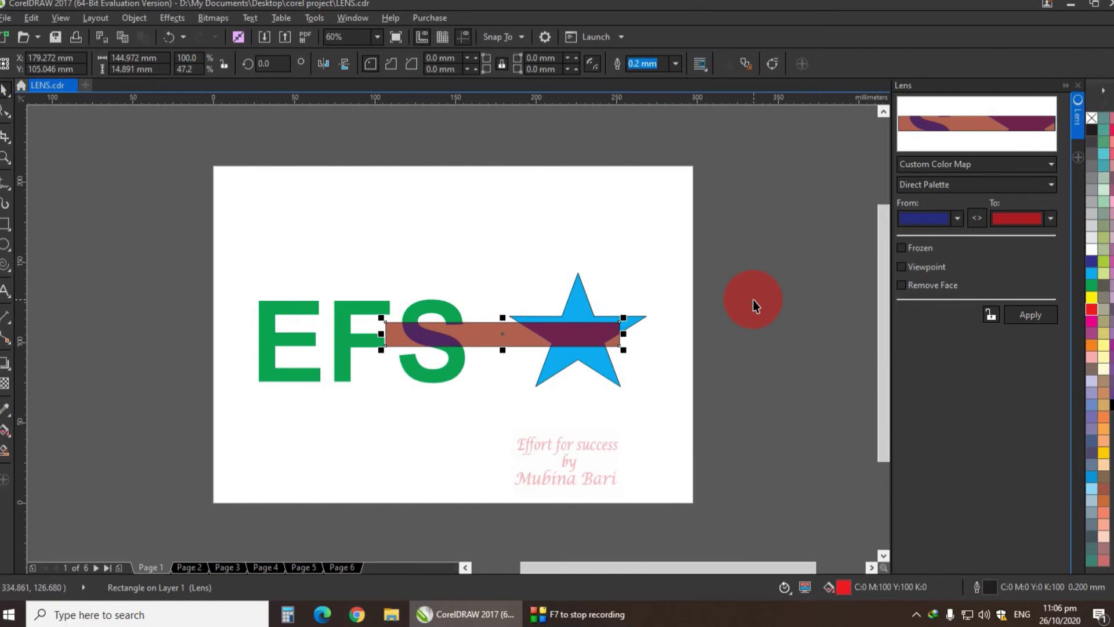
# Go to Page 2, which holds the repeated Effort for success text and the green spiral pattern
pyautogui.click(754, 301)
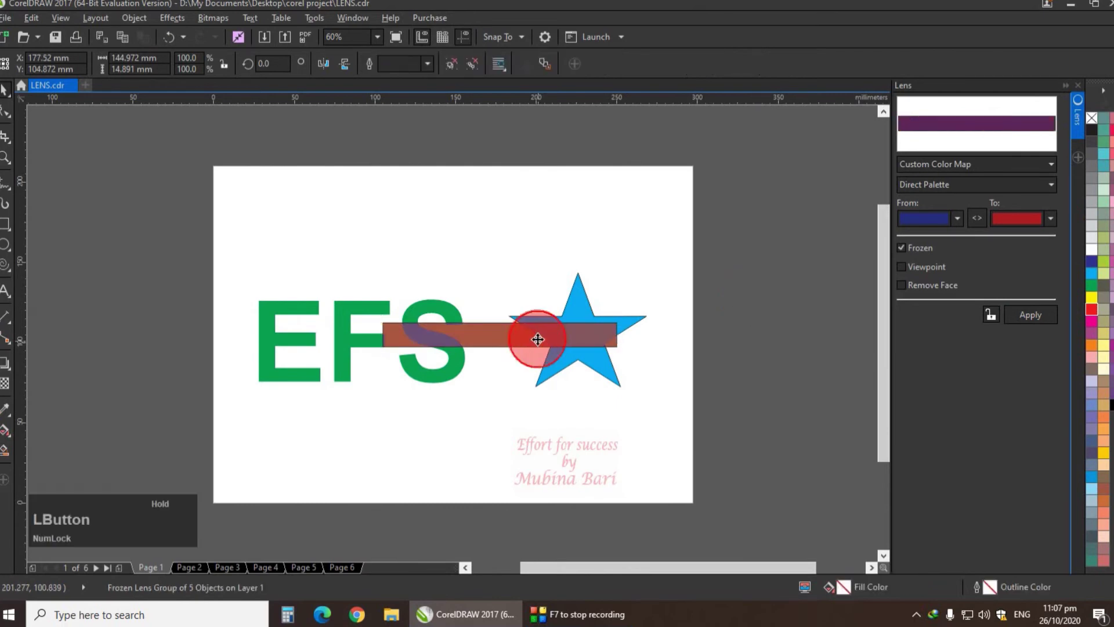
pyautogui.click(1050, 164)
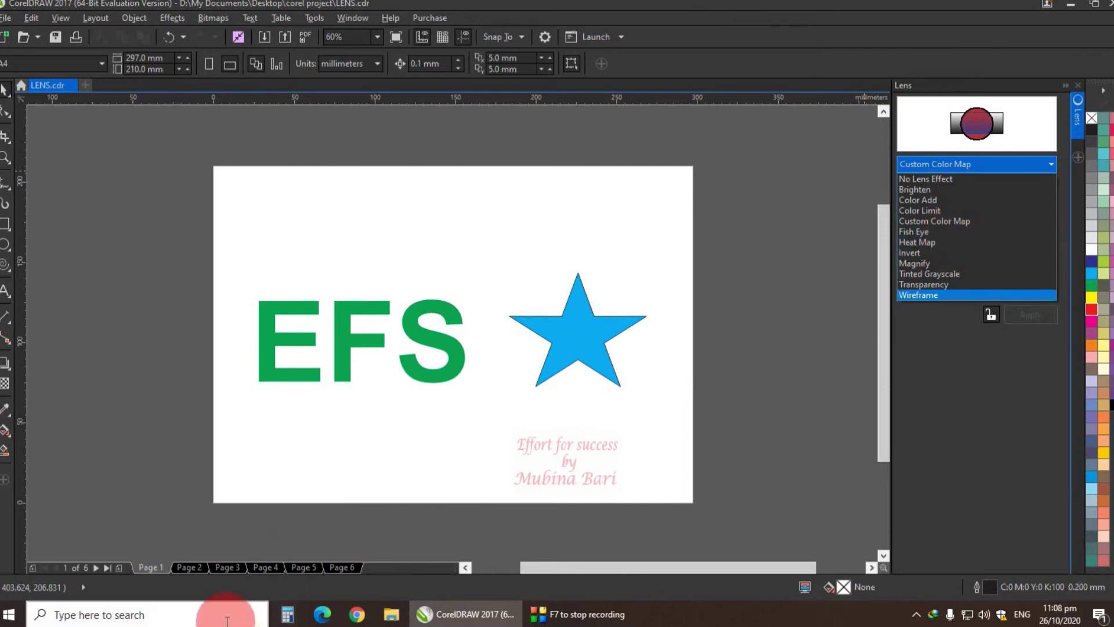
pyautogui.click(194, 569)
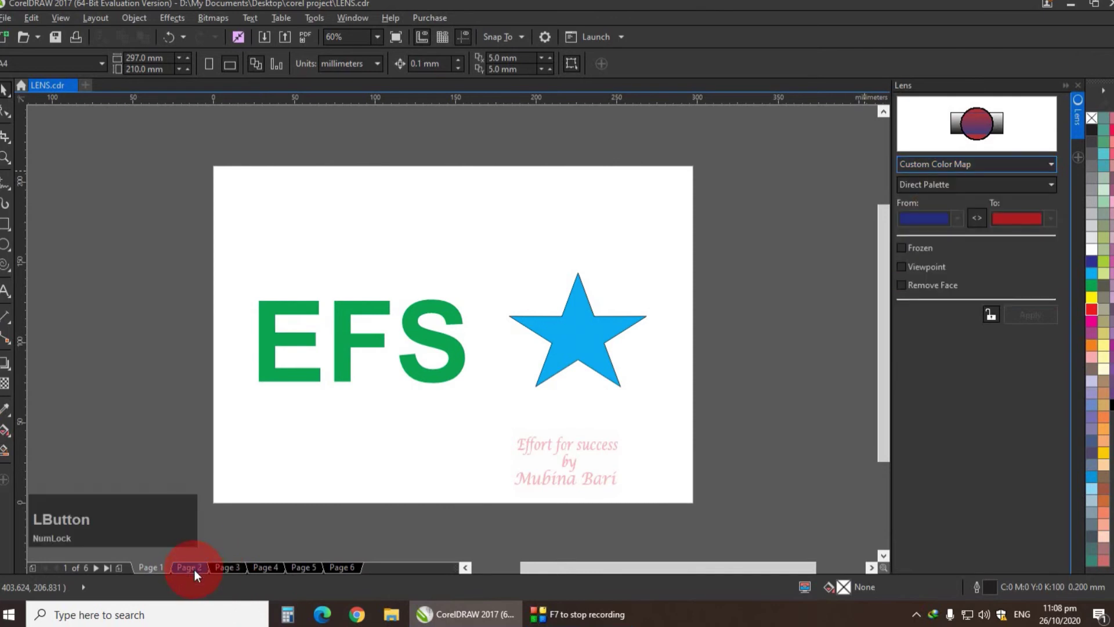
pyautogui.moveTo(450, 342); pyautogui.dragTo(529, 386)
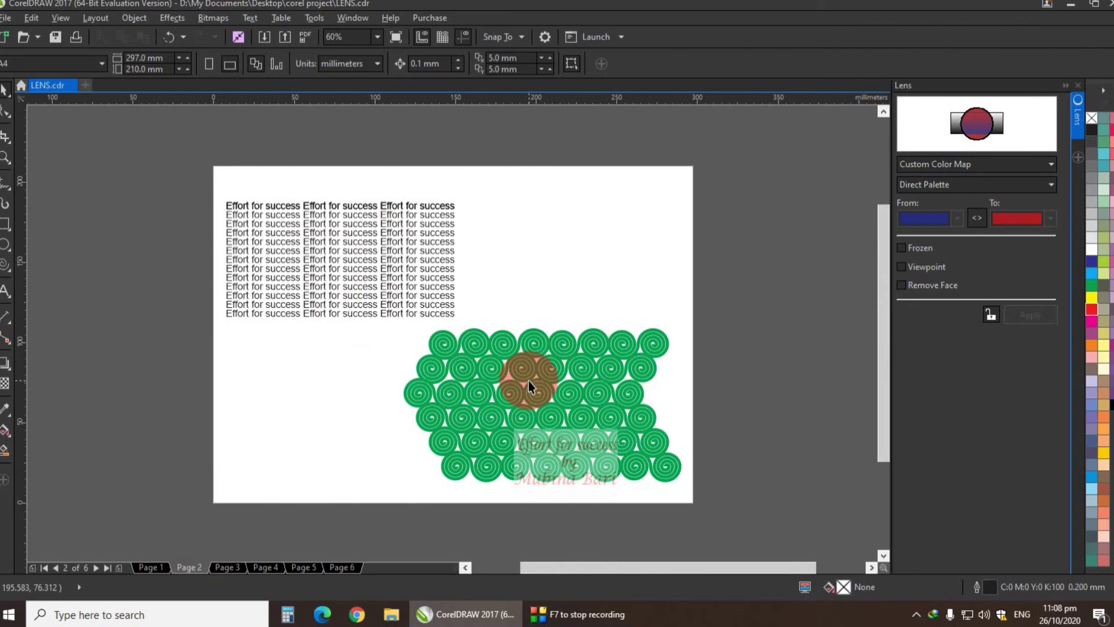
pyautogui.moveTo(528, 381); pyautogui.dragTo(430, 361)
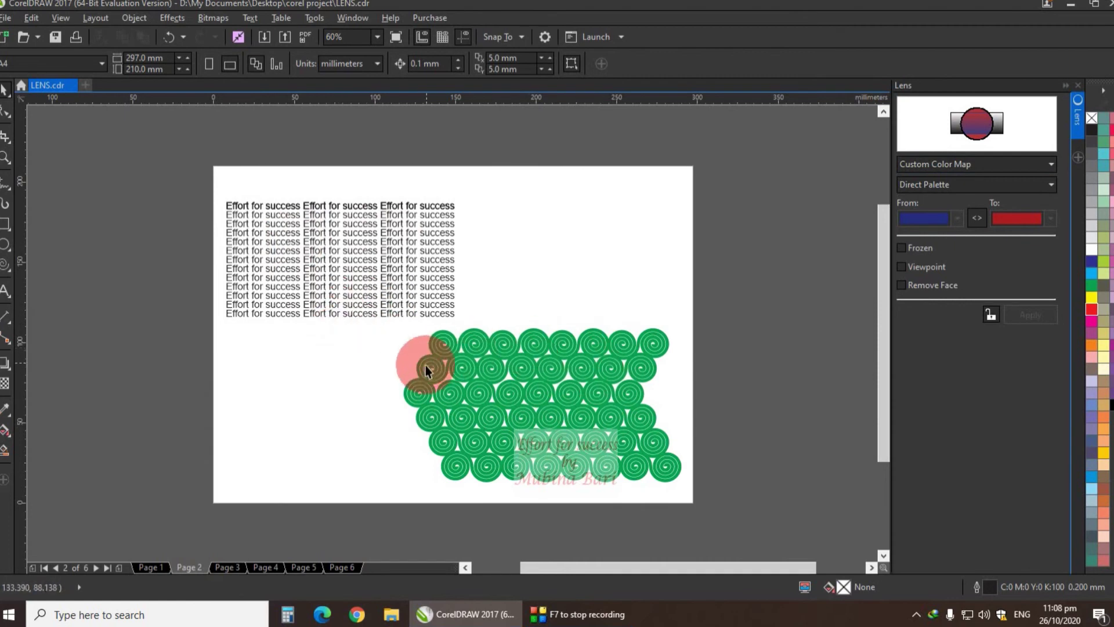
pyautogui.moveTo(500, 449); pyautogui.dragTo(496, 396)
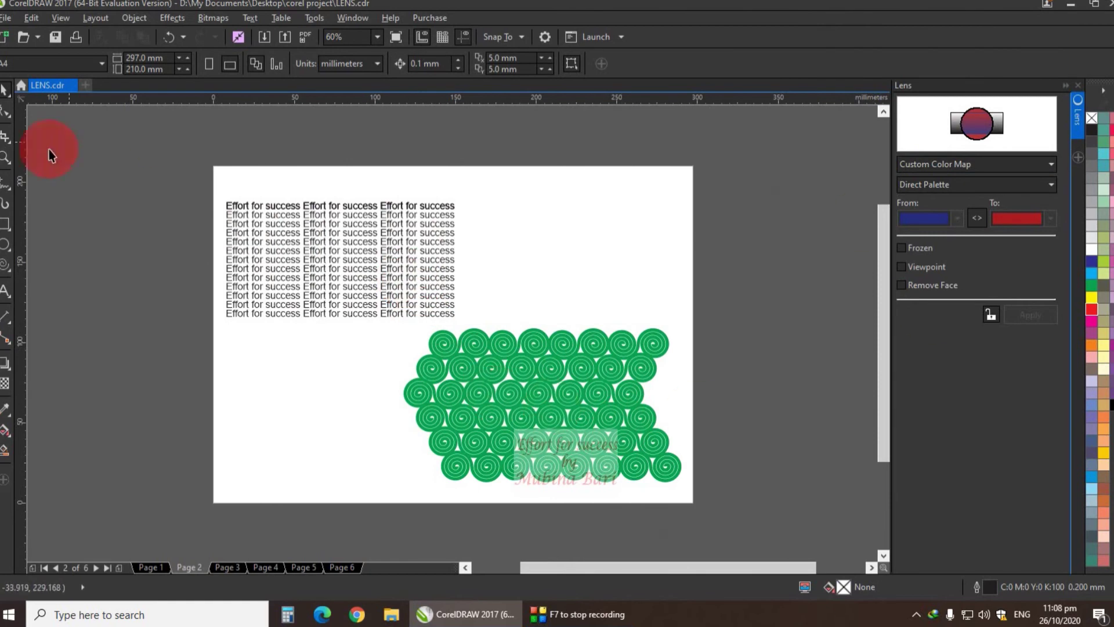
# Draw an ellipse, move it over the repeated text block and scale it down to about 64 by 62 mm
pyautogui.click(3, 247)
pyautogui.press('Delete')
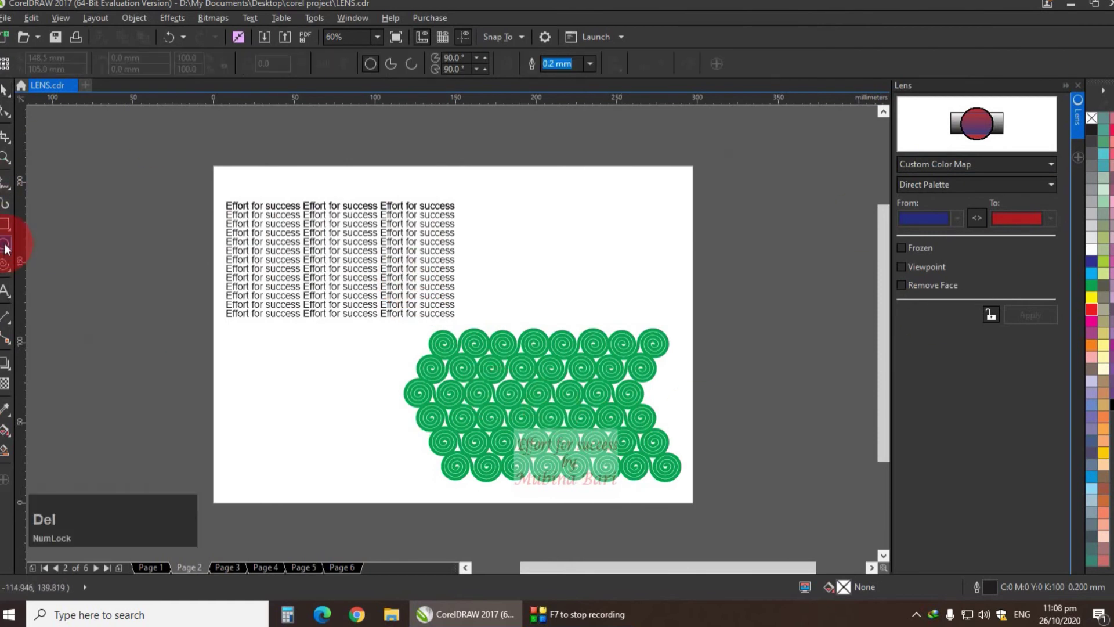
pyautogui.click(276, 372)
pyautogui.moveTo(276, 372); pyautogui.dragTo(389, 482)
pyautogui.click(3, 90)
pyautogui.moveTo(331, 426); pyautogui.dragTo(328, 263)
pyautogui.moveTo(390, 322); pyautogui.dragTo(379, 311)
# Place a copy of the ellipse over the green spiral pattern, keeping the original over the text
pyautogui.moveTo(326, 259); pyautogui.dragTo(534, 402)
pyautogui.rightClick(534, 402)
pyautogui.moveTo(360, 295)
pyautogui.mouseDown()
pyautogui.moveTo(395, 403)
pyautogui.moveTo(360, 295)
pyautogui.mouseUp()
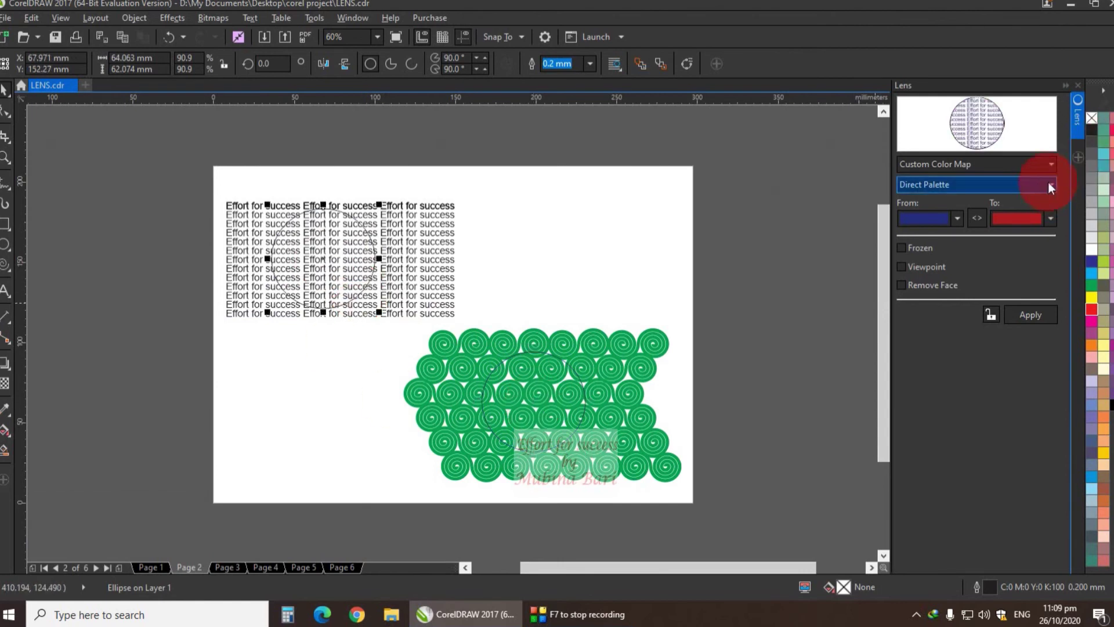
# Apply a Fish Eye lens with a rate of 100% to the ellipse over the text
pyautogui.click(1048, 165)
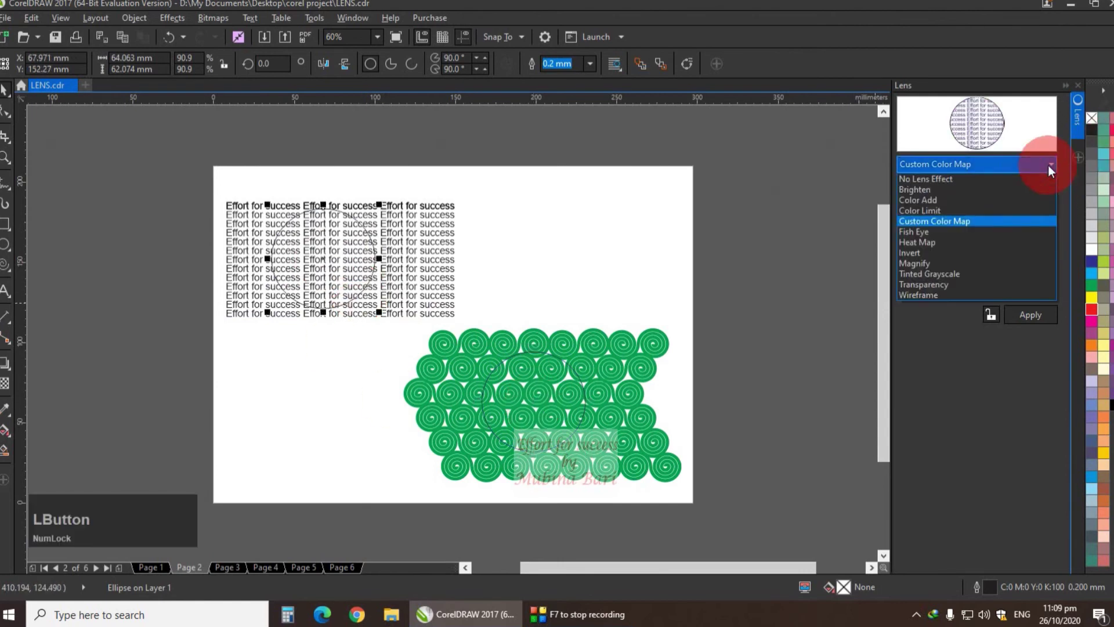
pyautogui.click(948, 235)
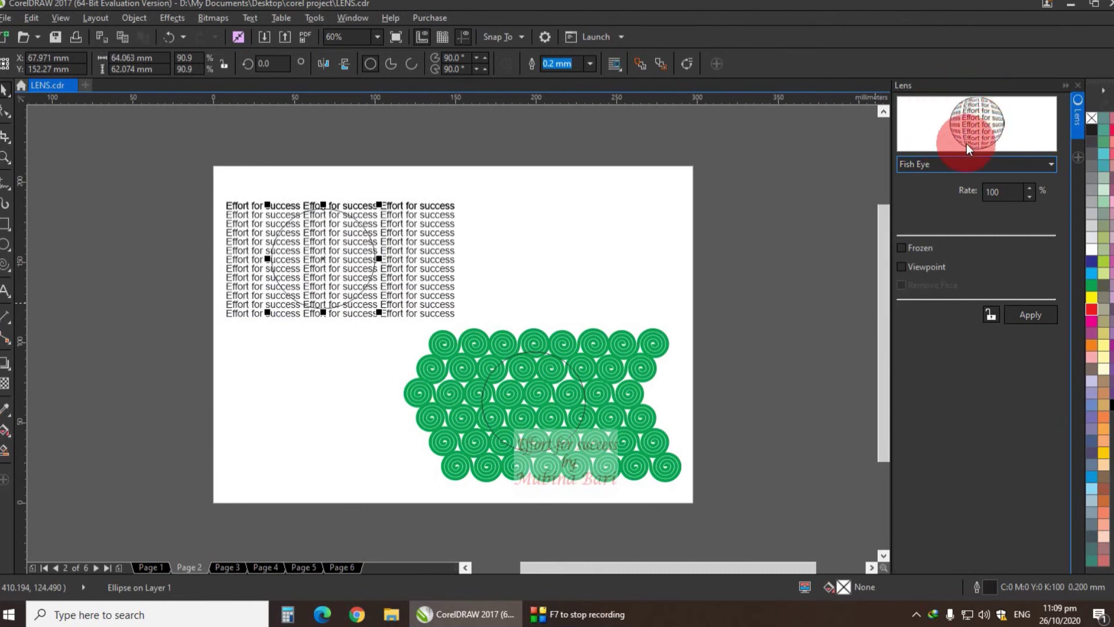
pyautogui.click(986, 191)
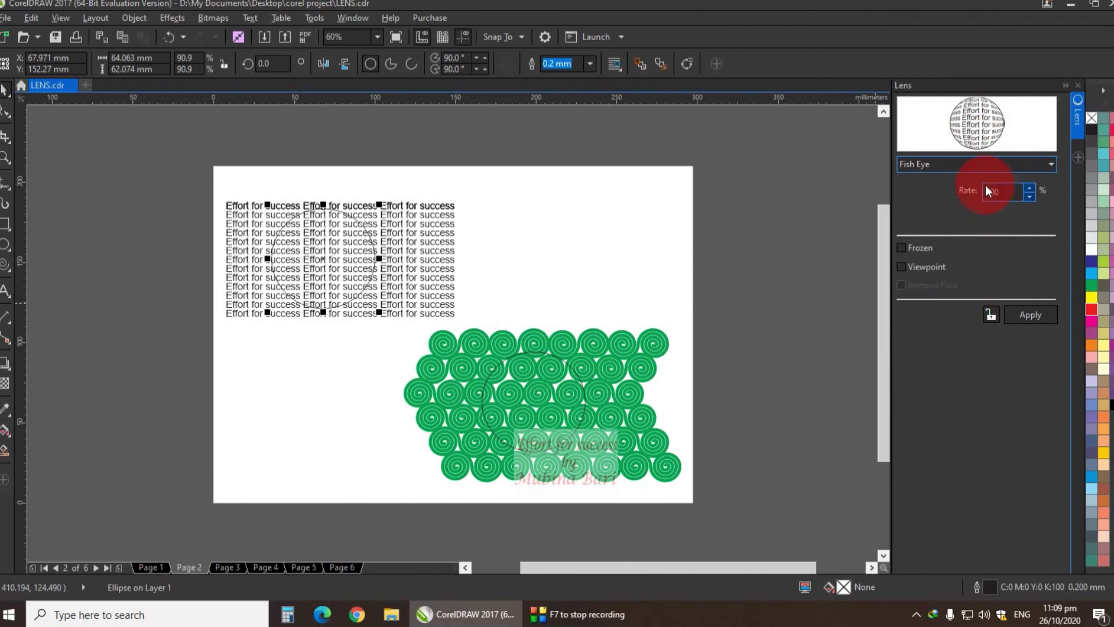
pyautogui.click(1030, 314)
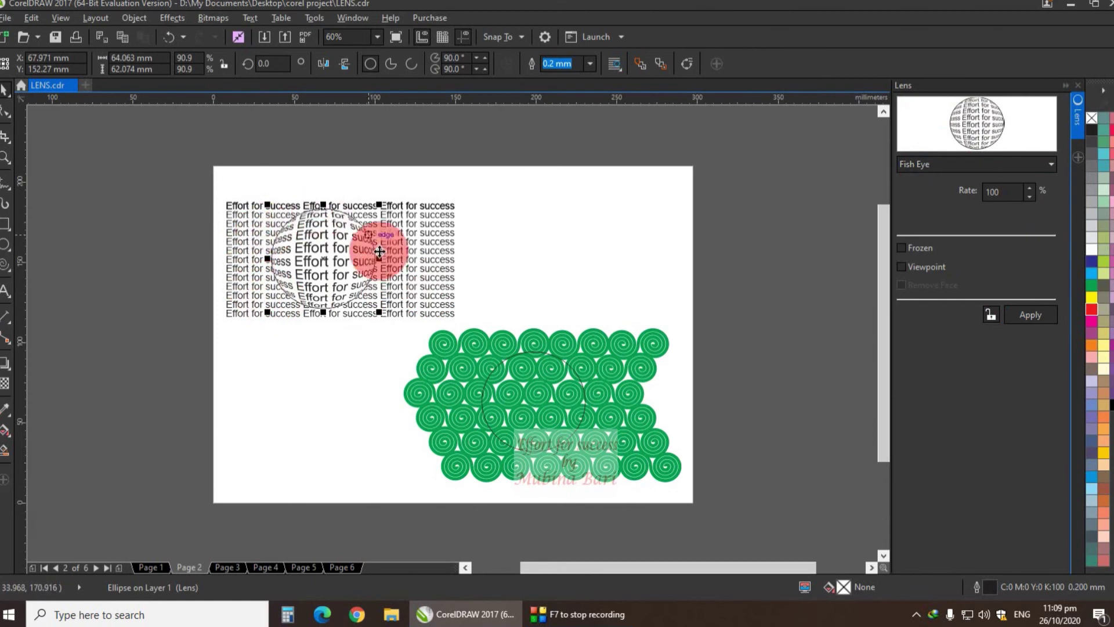
# Set the Fish Eye lens rate to 125%, apply it and lock the lens settings for automatic updating
pyautogui.click(1029, 188)
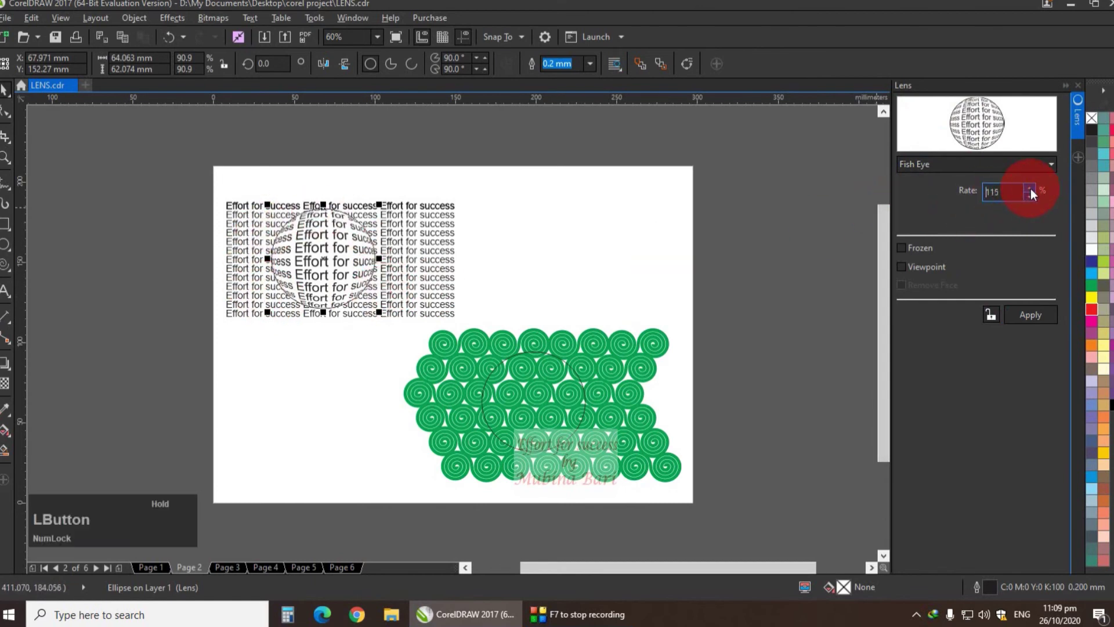
pyautogui.click(1032, 317)
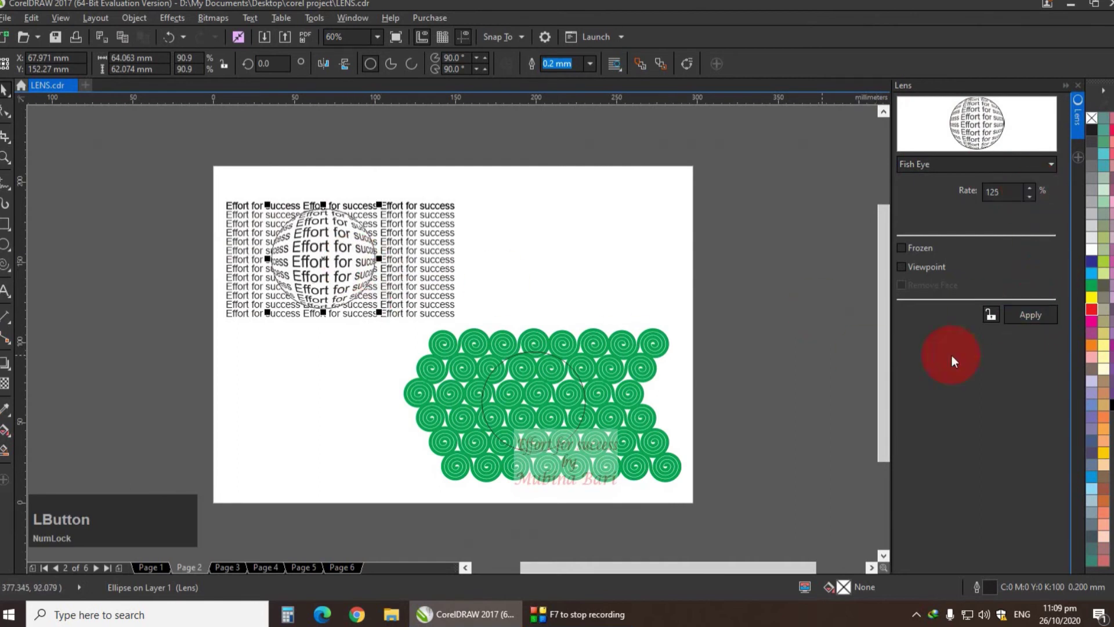
pyautogui.click(992, 315)
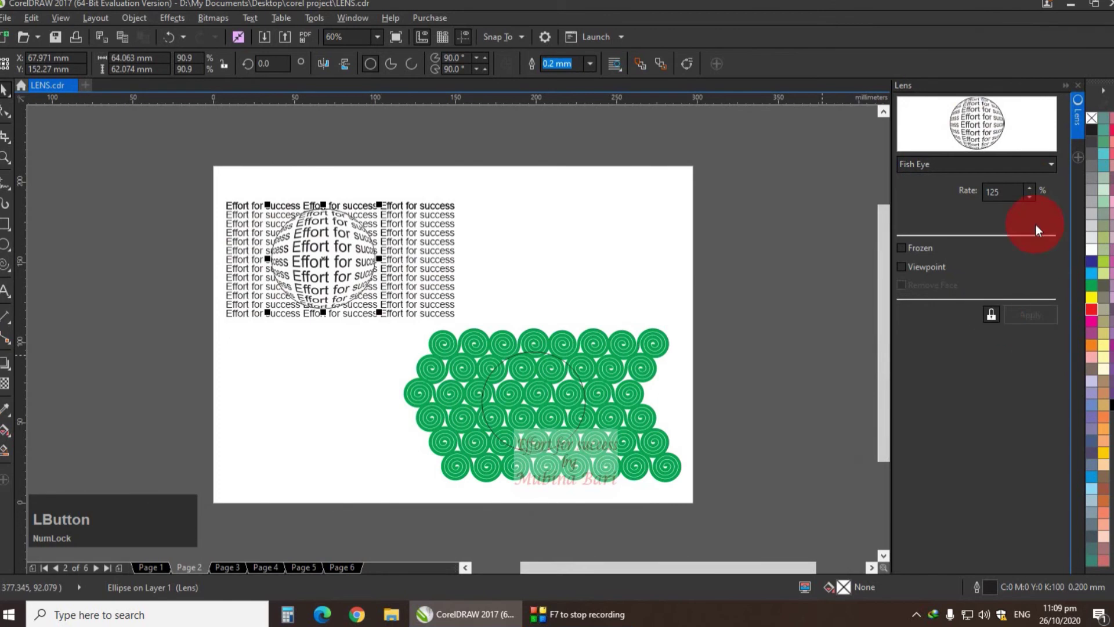
# Try a Fish Eye rate of 155% on the text lens, and return the rate to 125%
pyautogui.click(1030, 189)
pyautogui.click(1029, 189)
pyautogui.click(1029, 189)
pyautogui.click(1029, 189)
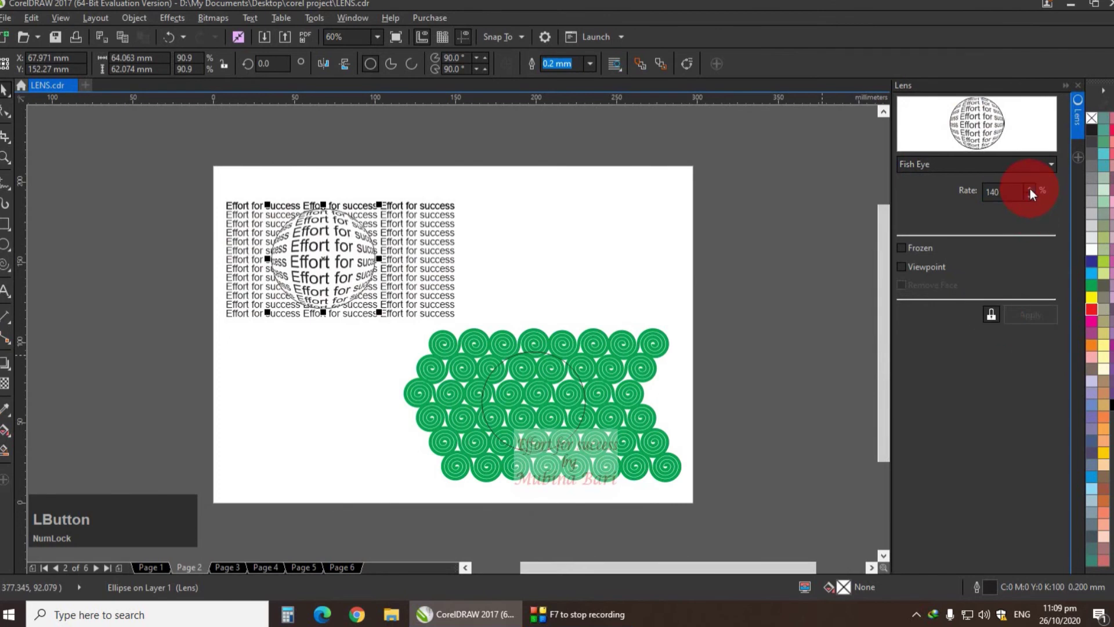
pyautogui.click(1029, 189)
pyautogui.click(1029, 190)
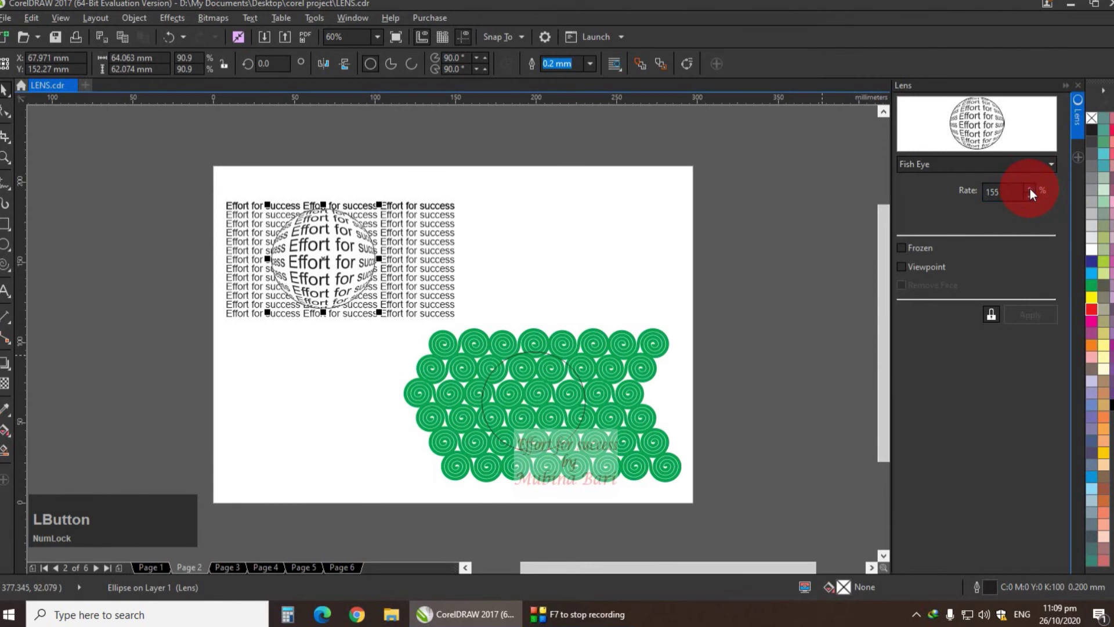
pyautogui.click(1026, 197)
pyautogui.click(1026, 197)
pyautogui.click(1027, 198)
pyautogui.click(1027, 199)
pyautogui.click(1026, 198)
pyautogui.click(1026, 198)
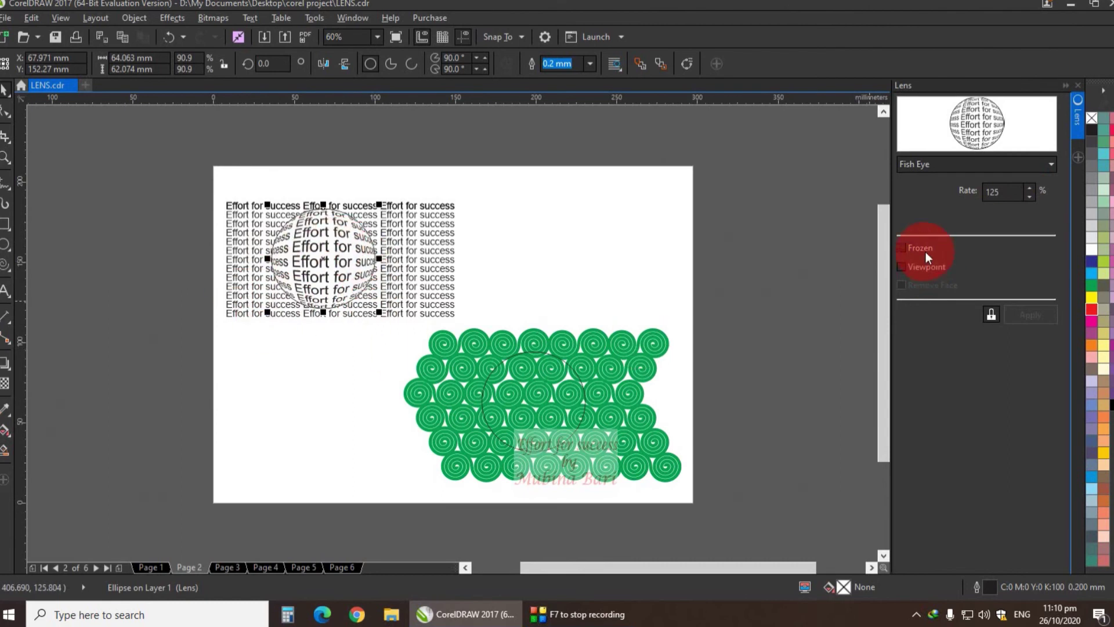
# Freeze the Fish Eye lens and move the resulting text sphere to the blank area beside the text block
pyautogui.click(900, 248)
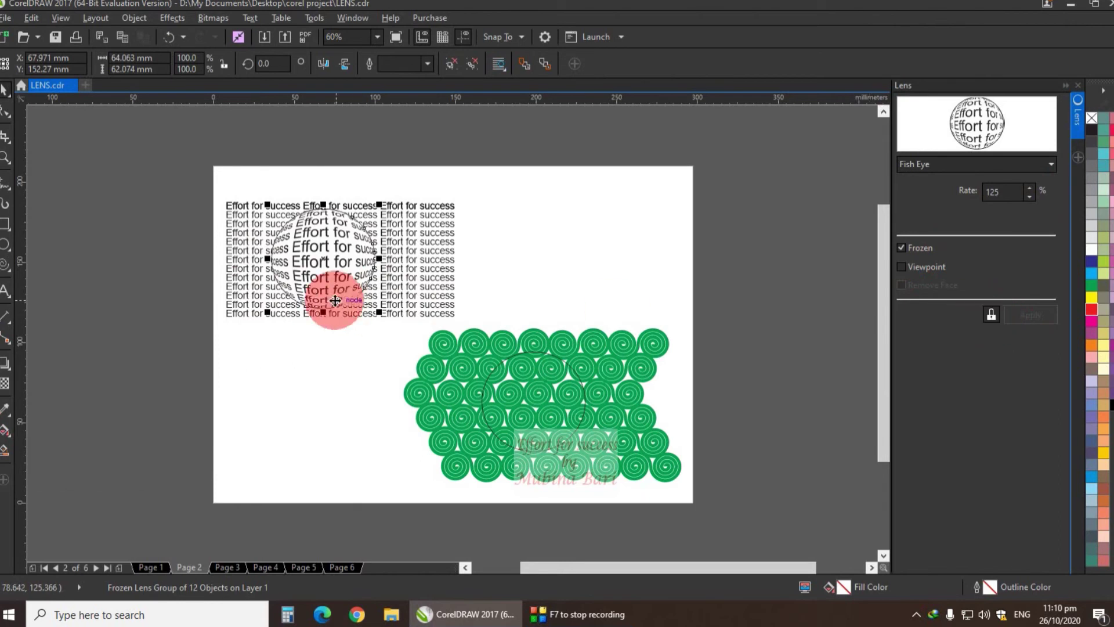
pyautogui.moveTo(322, 266); pyautogui.dragTo(540, 230)
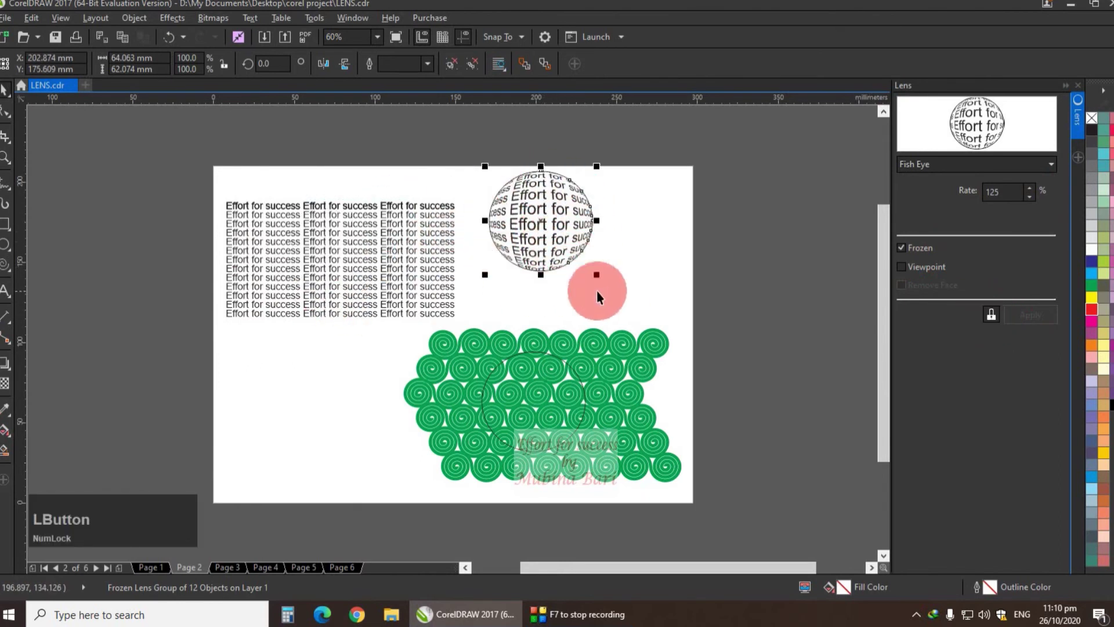
pyautogui.click(649, 227)
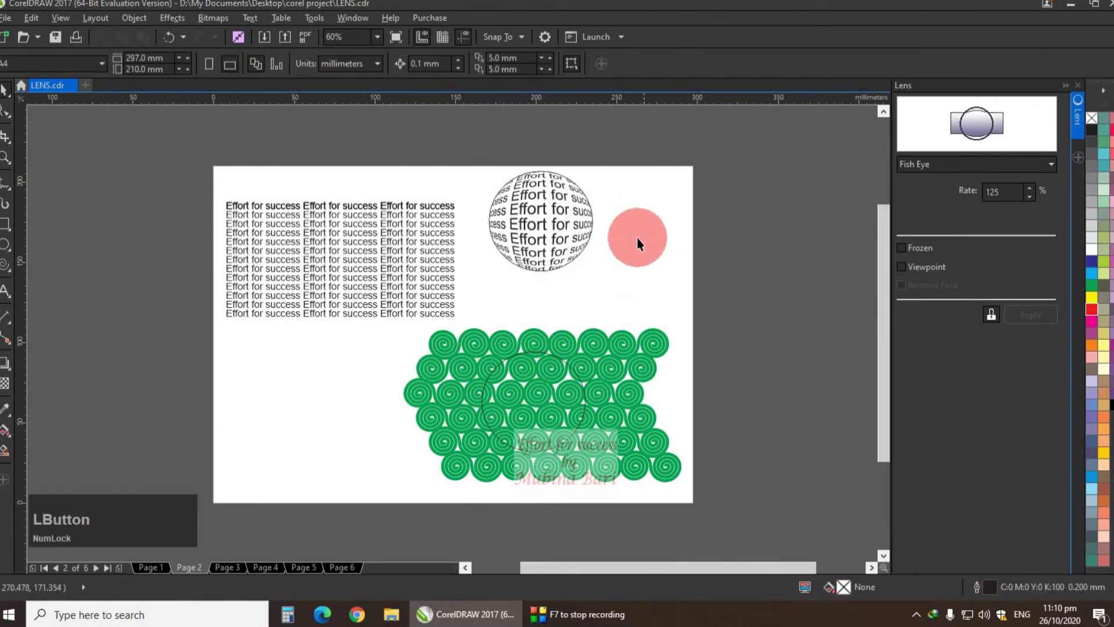
# Ungroup the frozen text sphere into separate objects
pyautogui.click(546, 258)
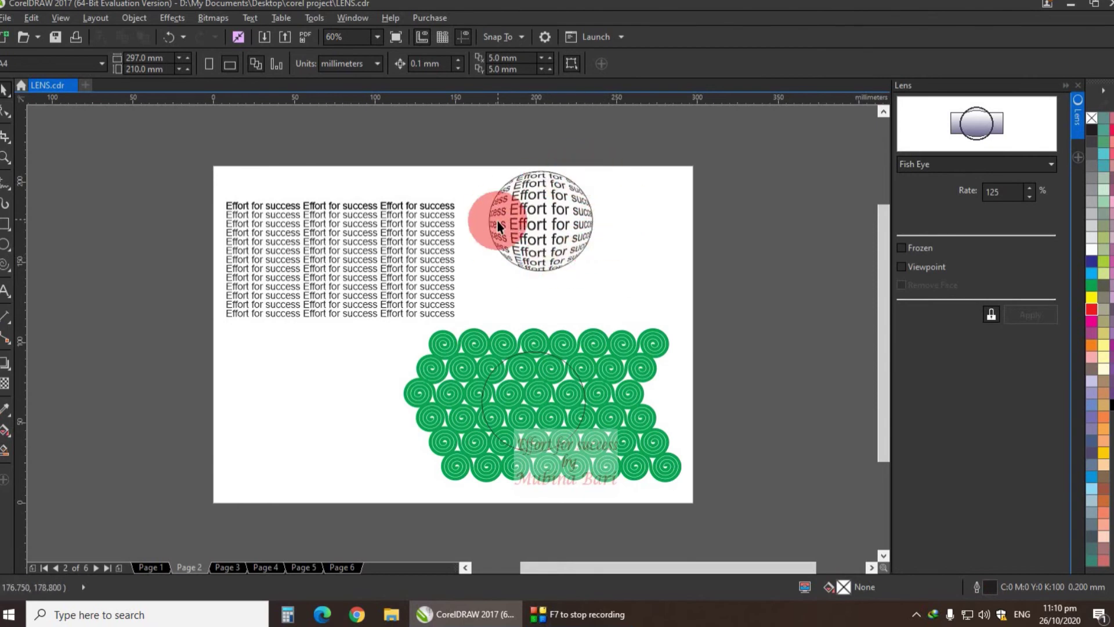
pyautogui.click(529, 237)
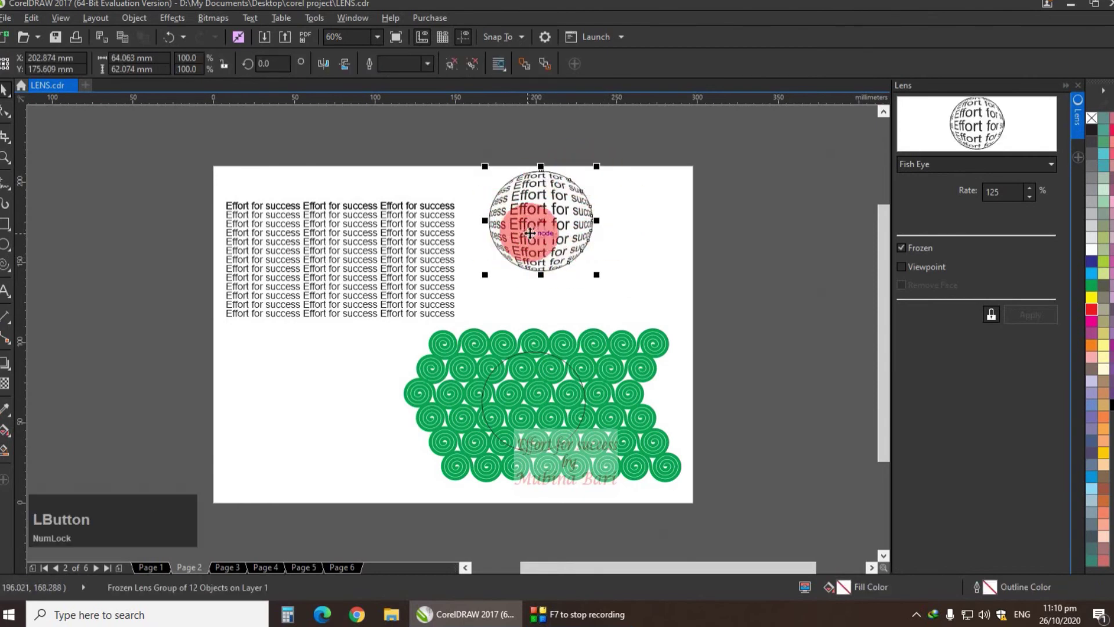
pyautogui.click(453, 64)
pyautogui.click(680, 294)
# Separate the black outline circle from the text sphere and move it across the page's right edge
pyautogui.click(598, 249)
pyautogui.click(560, 255)
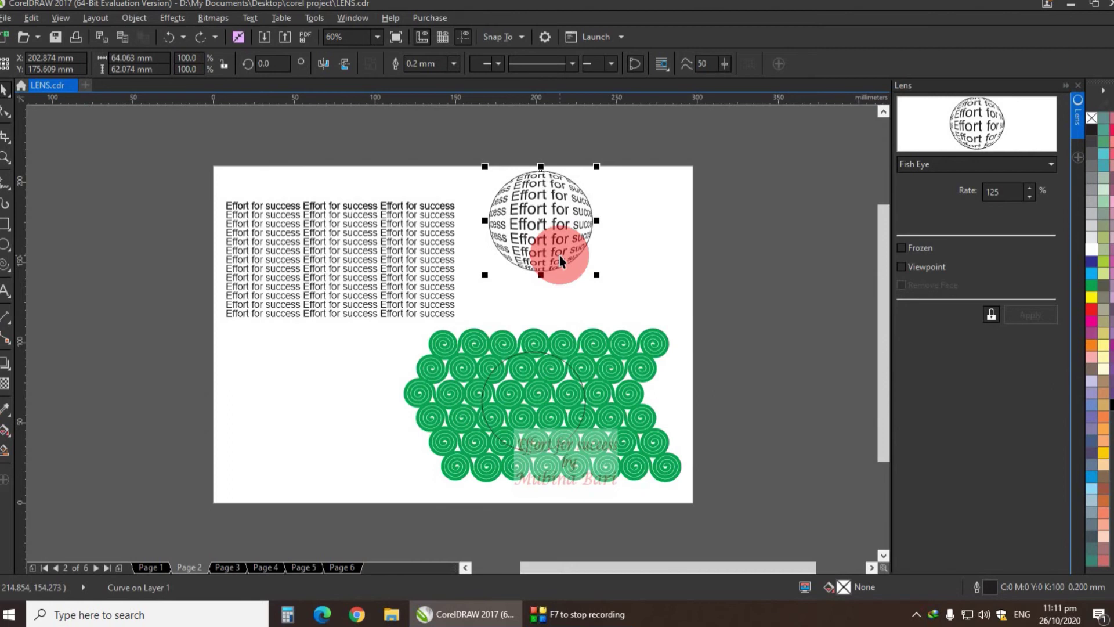
pyautogui.click(559, 256)
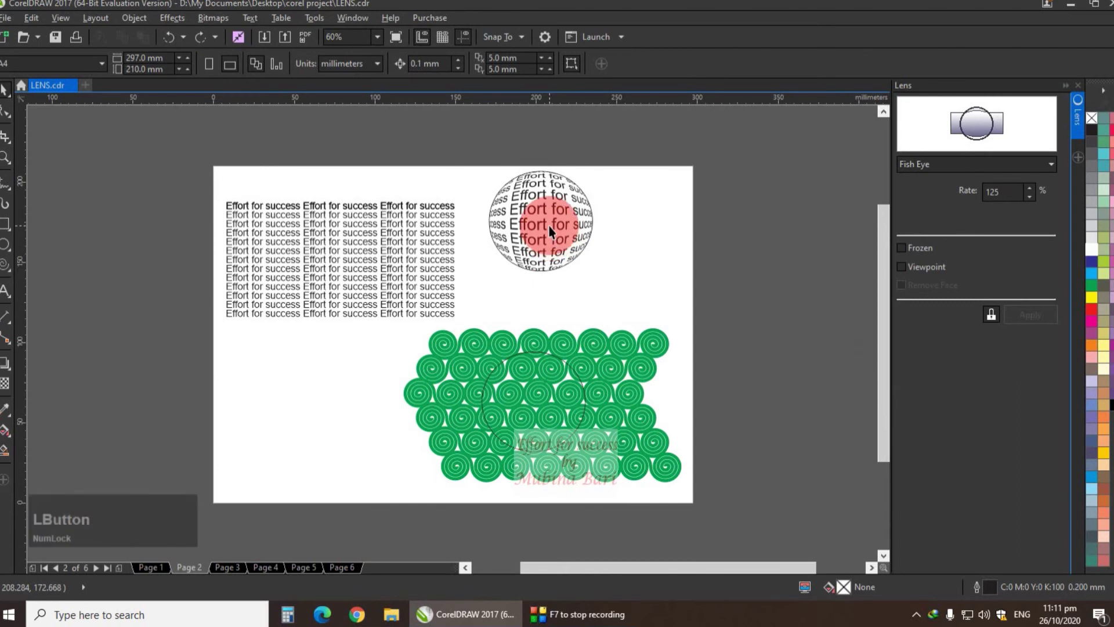
pyautogui.click(549, 230)
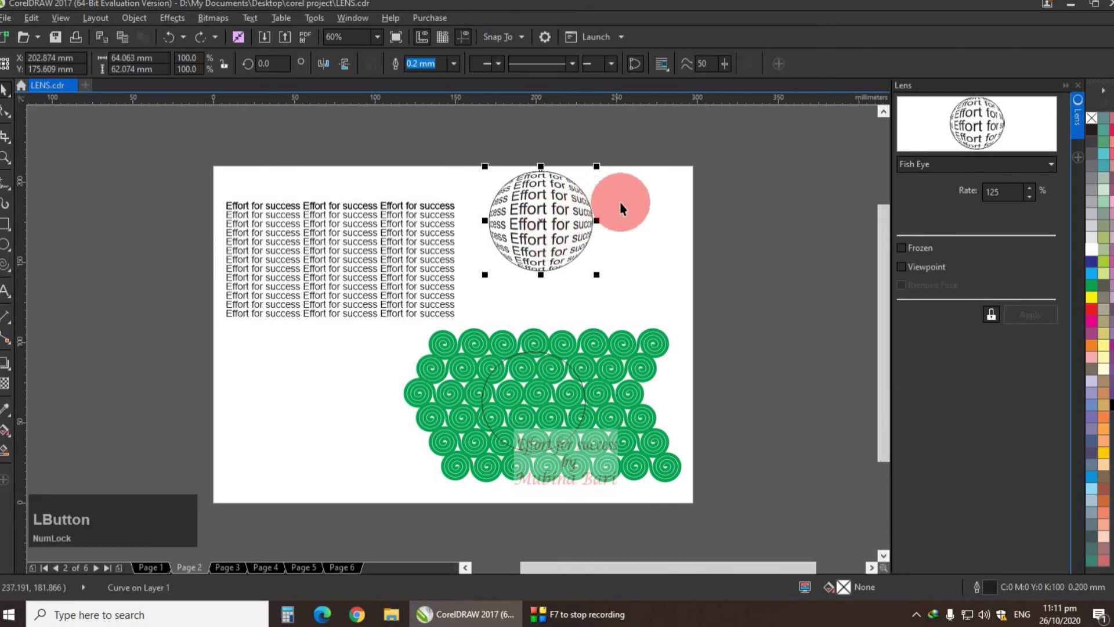
pyautogui.moveTo(548, 218); pyautogui.dragTo(735, 205)
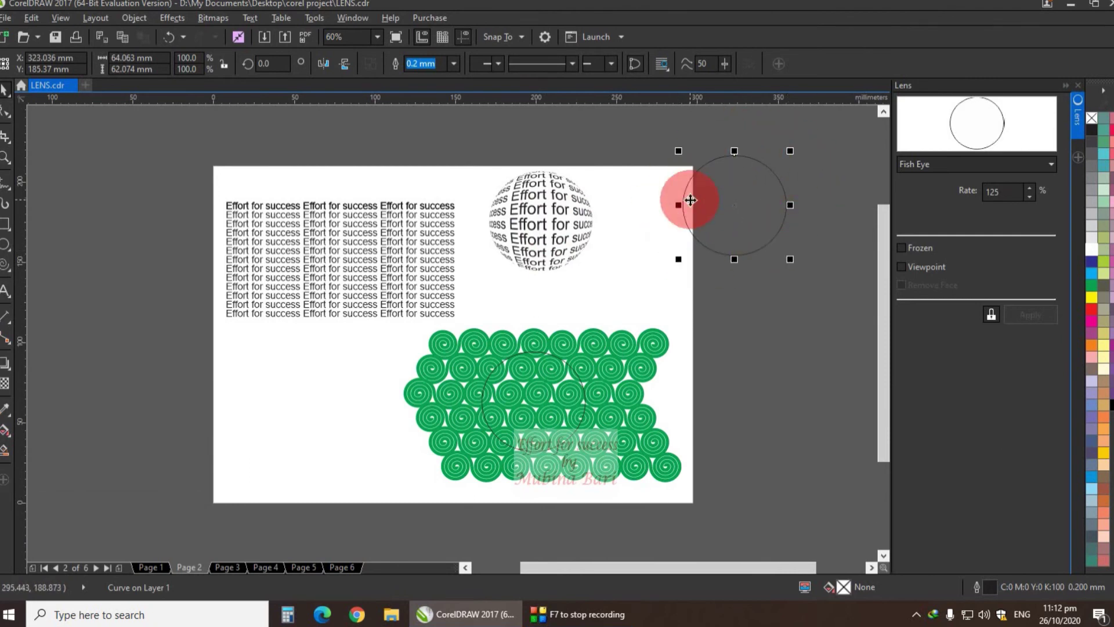
# Try a red fill on the text sphere's background circle, and change it to yellow
pyautogui.click(540, 219)
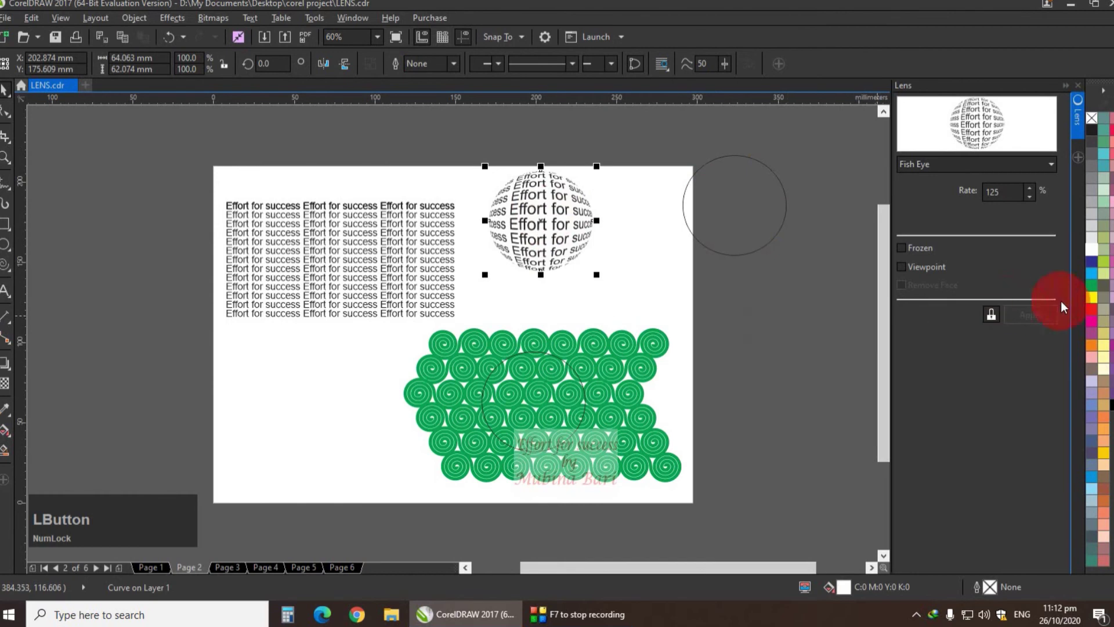
pyautogui.click(1091, 314)
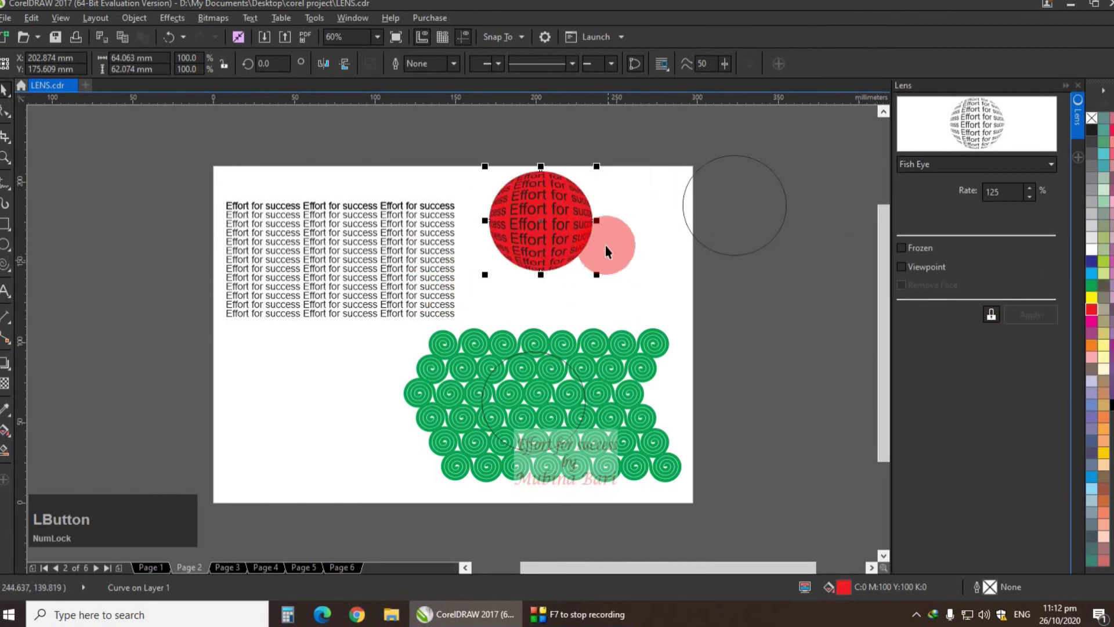
pyautogui.click(1091, 297)
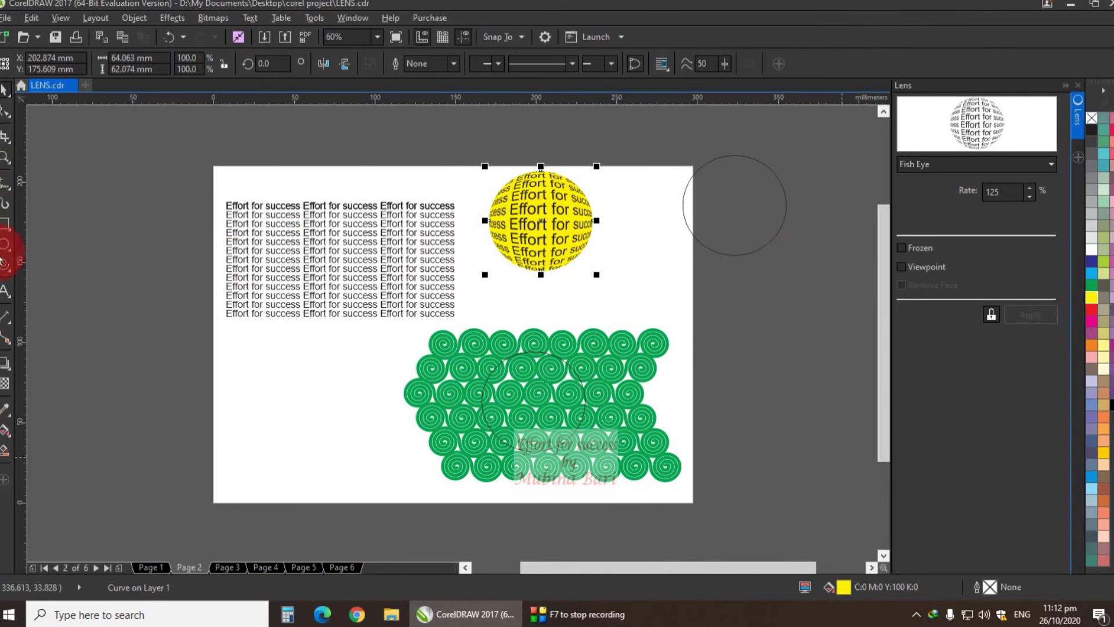
# Give the background circle an elliptical fountain fill with its center shifted up-left and its end beyond the lower-right edge
pyautogui.click(5, 436)
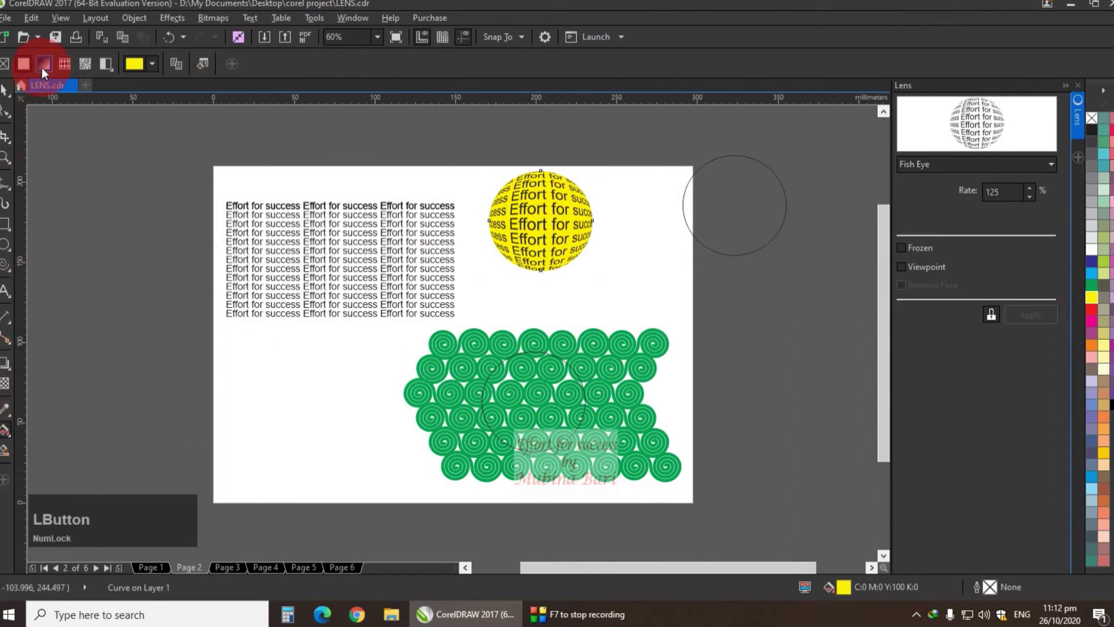
pyautogui.click(43, 61)
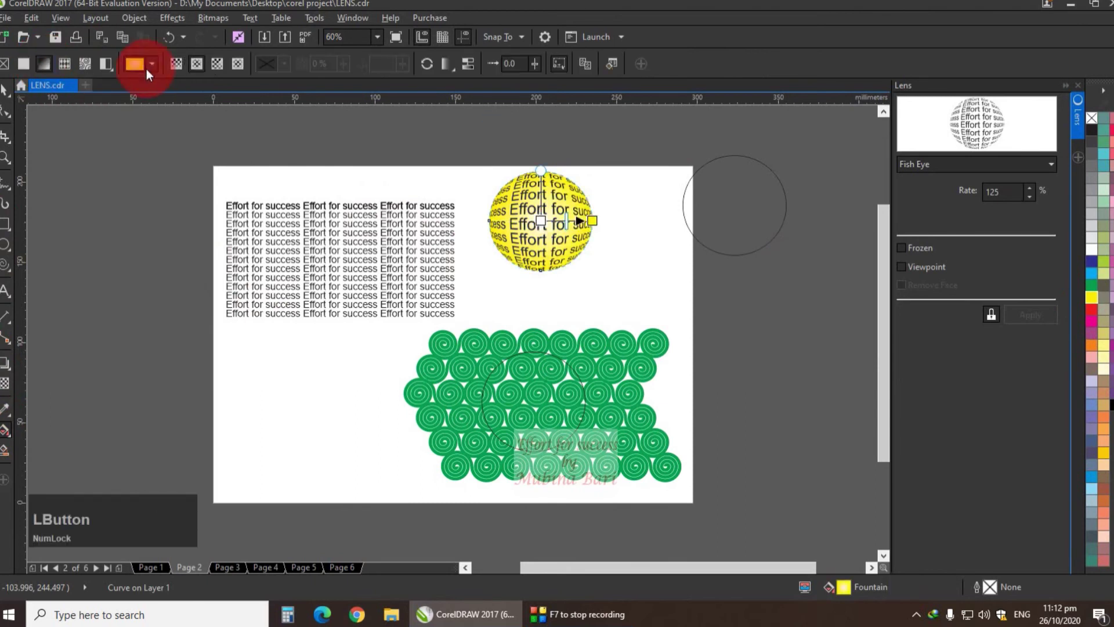
pyautogui.click(197, 62)
pyautogui.moveTo(540, 221); pyautogui.dragTo(524, 208)
pyautogui.moveTo(591, 220); pyautogui.dragTo(607, 241)
# Add an intermediate color node to the sphere's fountain fill and set the end color to tan
pyautogui.doubleClick(552, 214)
pyautogui.click(606, 242)
pyautogui.click(556, 263)
pyautogui.click(603, 384)
pyautogui.click(607, 241)
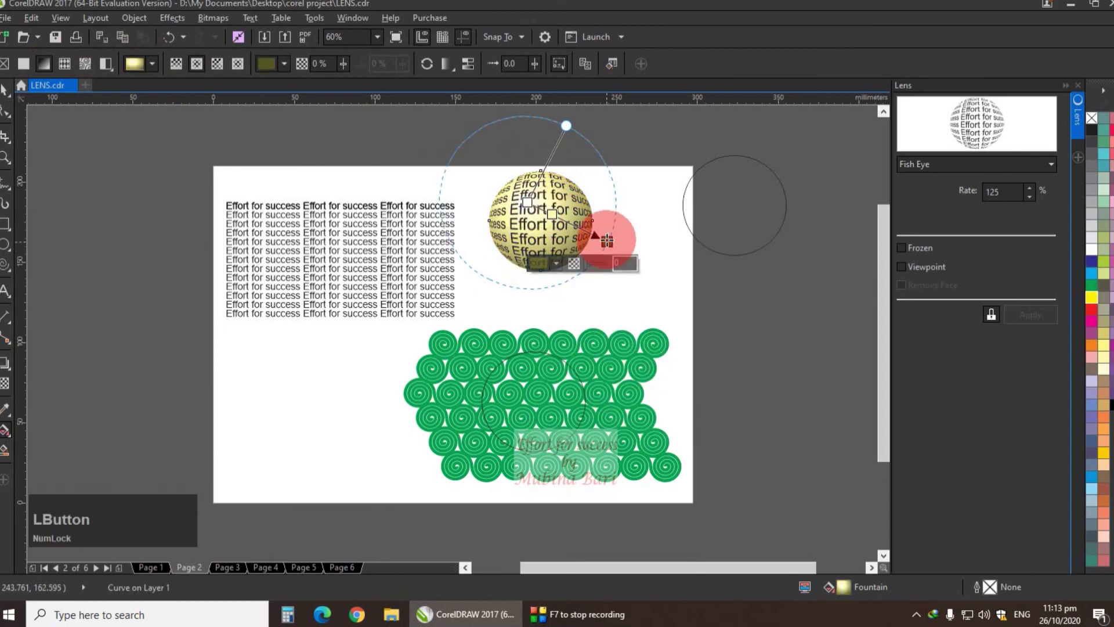
pyautogui.click(1091, 297)
pyautogui.click(607, 242)
pyautogui.click(1103, 392)
# Select all objects of the text sphere and rotate them together slightly counterclockwise
pyautogui.click(5, 90)
pyautogui.click(541, 224)
pyautogui.moveTo(468, 170); pyautogui.dragTo(645, 294)
pyautogui.click(626, 64)
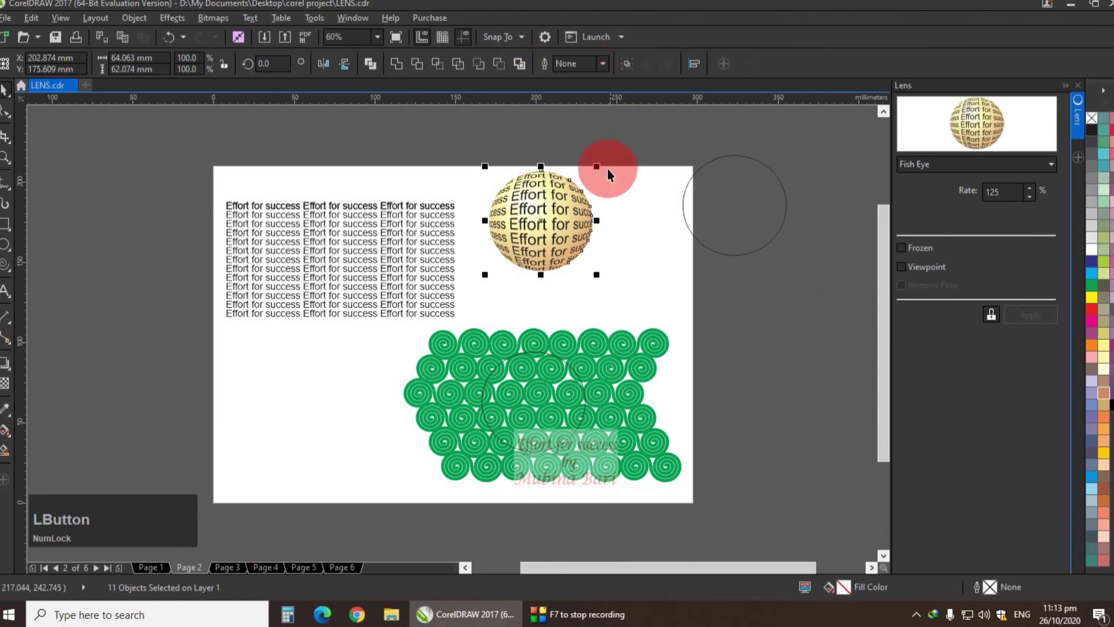
pyautogui.click(598, 161)
pyautogui.moveTo(598, 161); pyautogui.dragTo(593, 151)
pyautogui.click(654, 226)
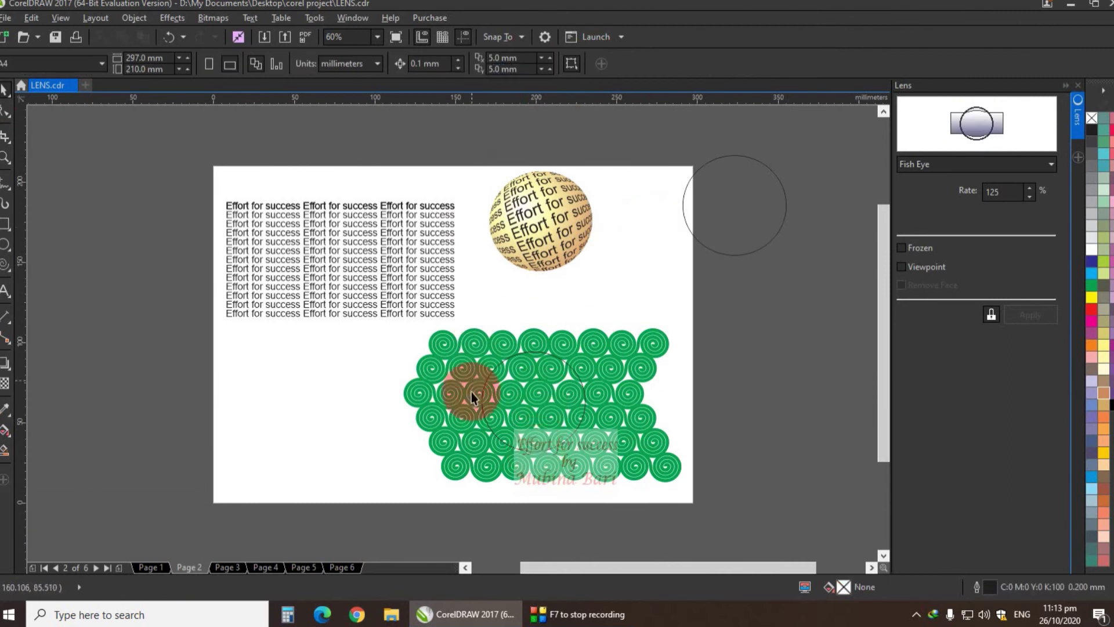
# Raise the Fish Eye rate of the circle over the green spirals to 190% and shift the circle slightly left
pyautogui.click(518, 453)
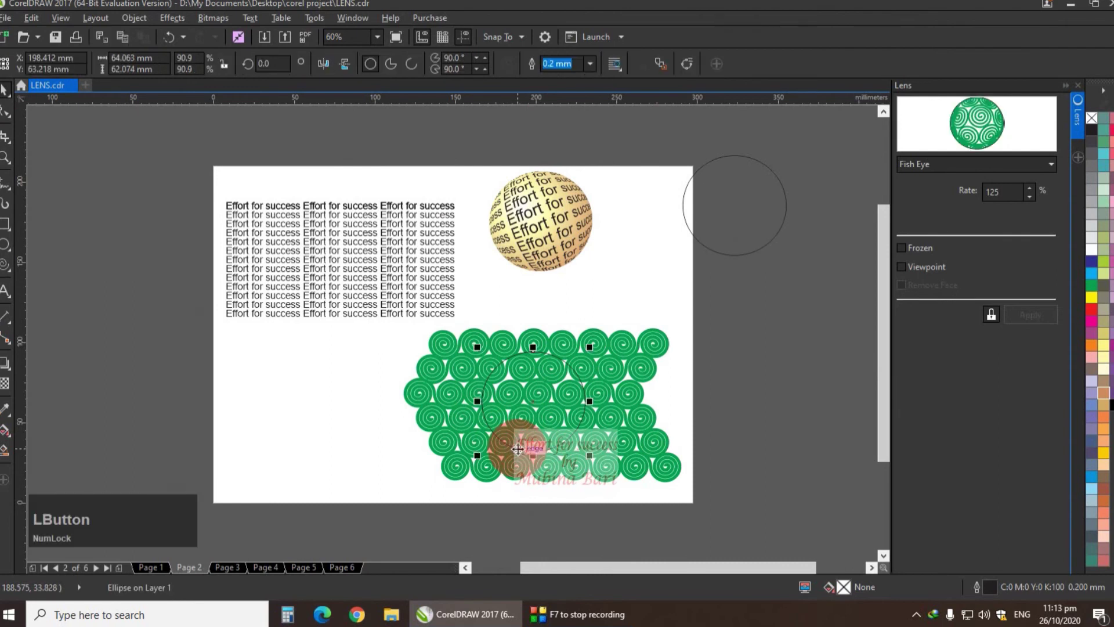
pyautogui.click(1026, 174)
pyautogui.click(928, 179)
pyautogui.click(964, 142)
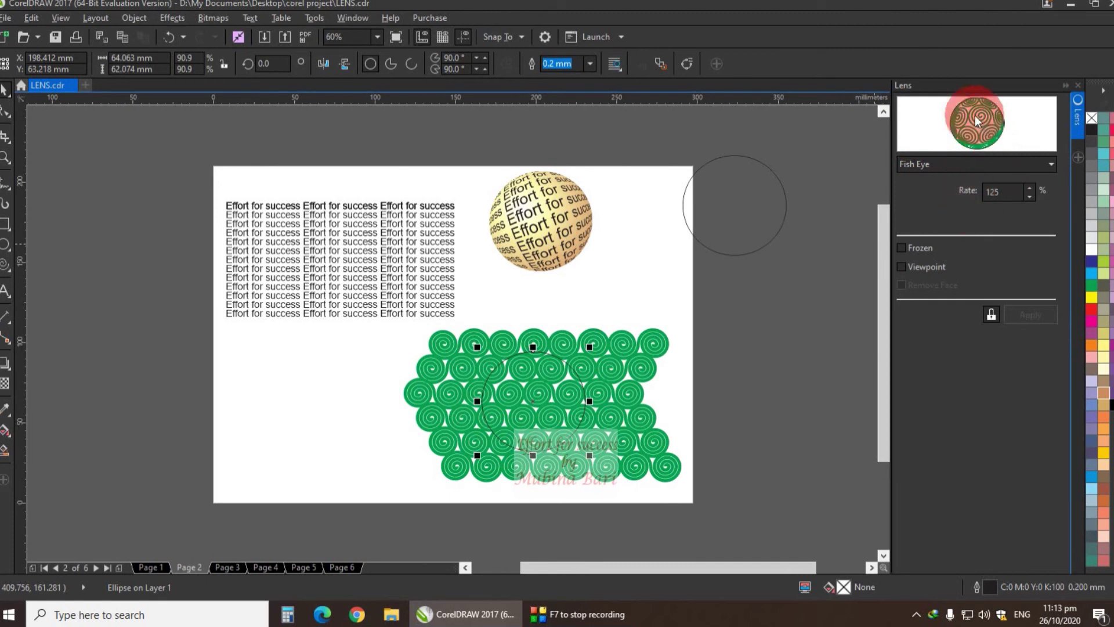
pyautogui.click(1028, 187)
pyautogui.click(1029, 190)
pyautogui.click(1029, 189)
pyautogui.click(1029, 189)
pyautogui.click(1030, 189)
pyautogui.click(1029, 190)
pyautogui.click(1029, 190)
pyautogui.click(1029, 190)
pyautogui.click(1028, 189)
pyautogui.click(1029, 195)
pyautogui.moveTo(533, 396); pyautogui.dragTo(511, 403)
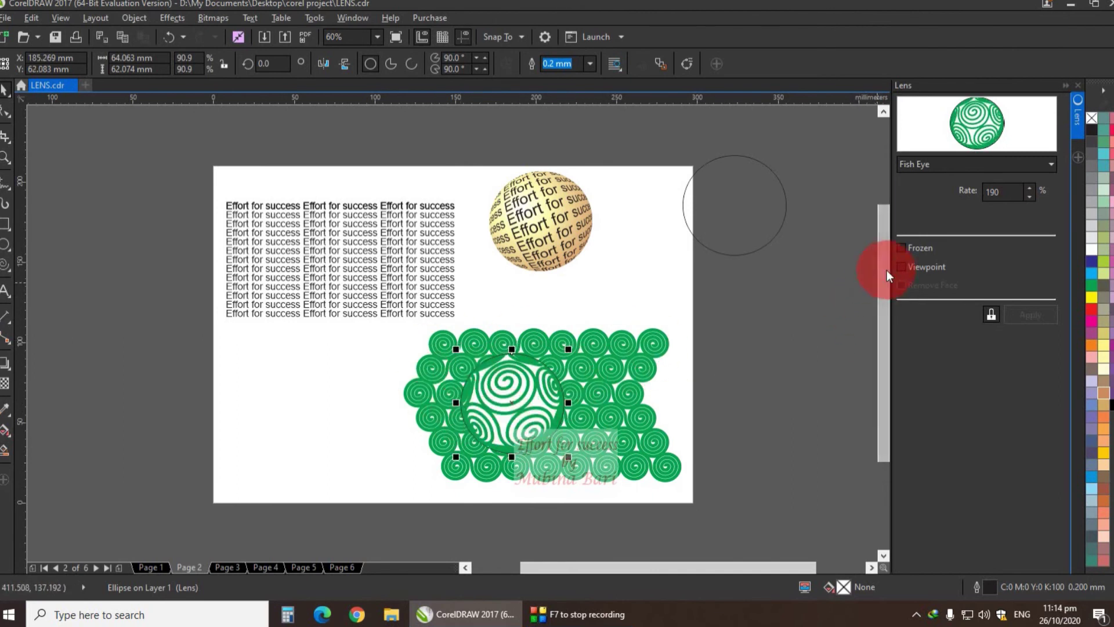
# Freeze the circle's Fish Eye lens and move the frozen lens to the empty area left of the spiral pattern
pyautogui.click(901, 247)
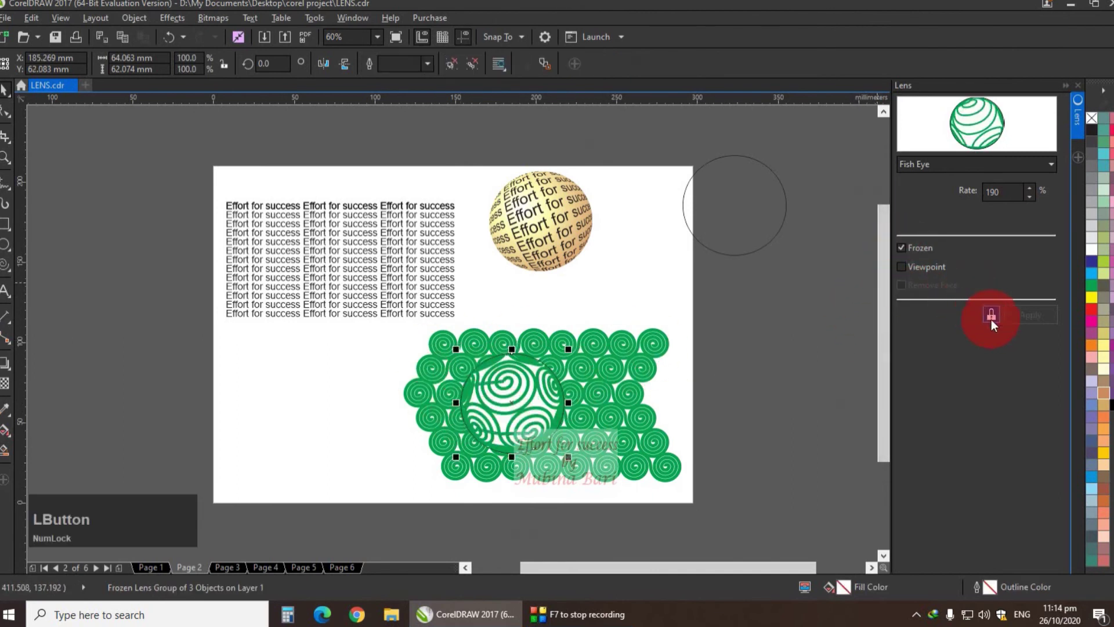
pyautogui.click(991, 316)
pyautogui.click(1018, 313)
pyautogui.moveTo(512, 405); pyautogui.dragTo(295, 400)
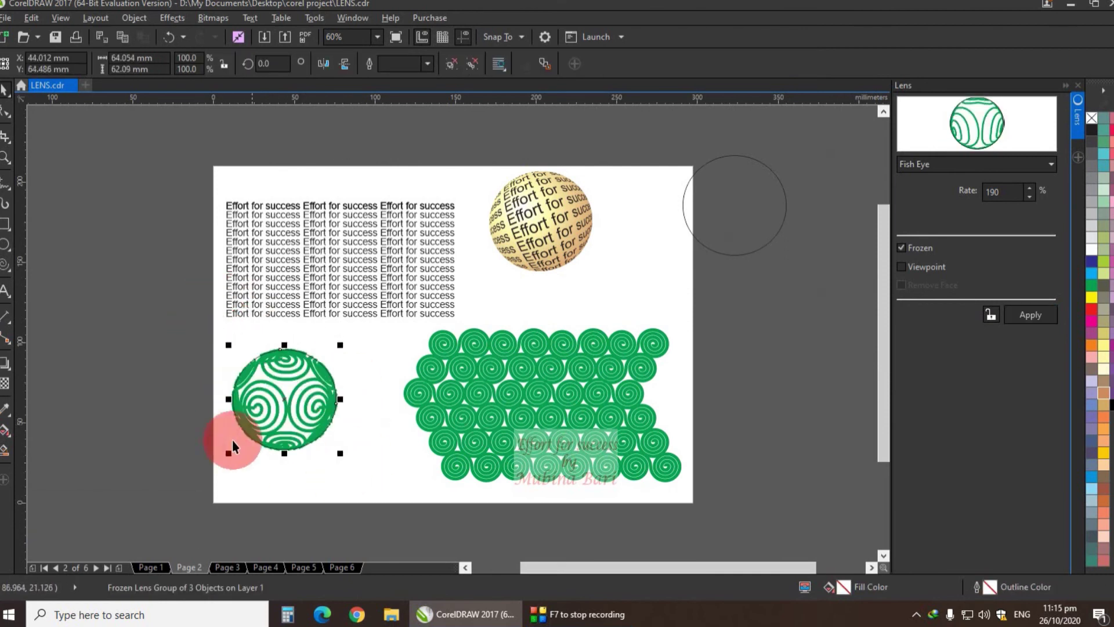
# Ungroup the frozen spiral lens and move its outline circle off the page to the right
pyautogui.click(452, 64)
pyautogui.moveTo(398, 358); pyautogui.dragTo(296, 432)
# Try a yellow fill on the spiral sphere's background curve, and change it to cyan
pyautogui.click(287, 427)
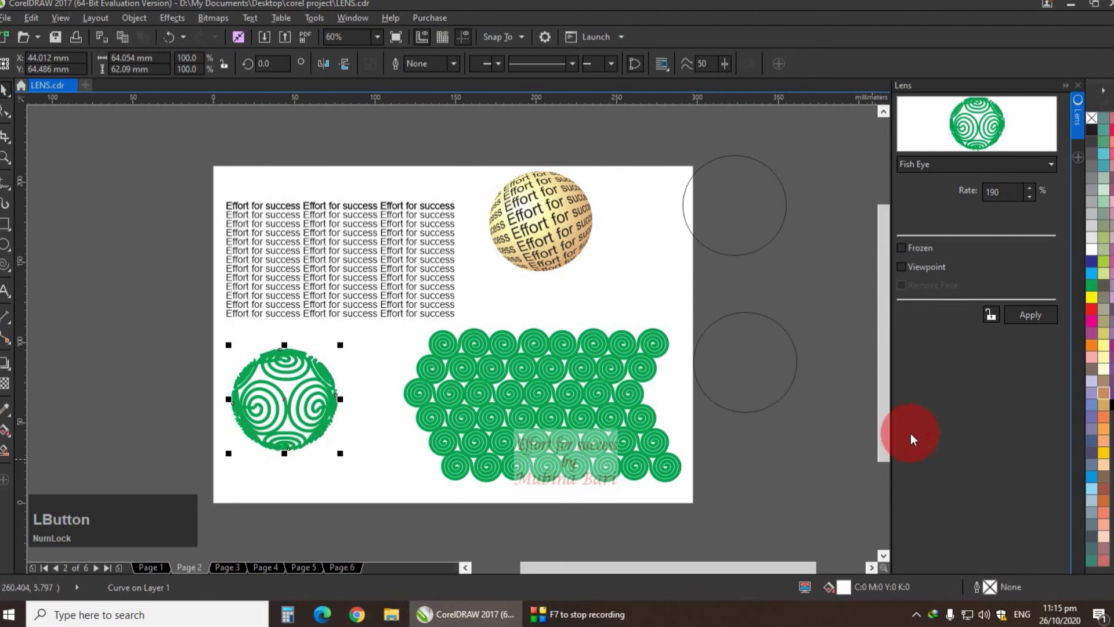
pyautogui.click(1092, 299)
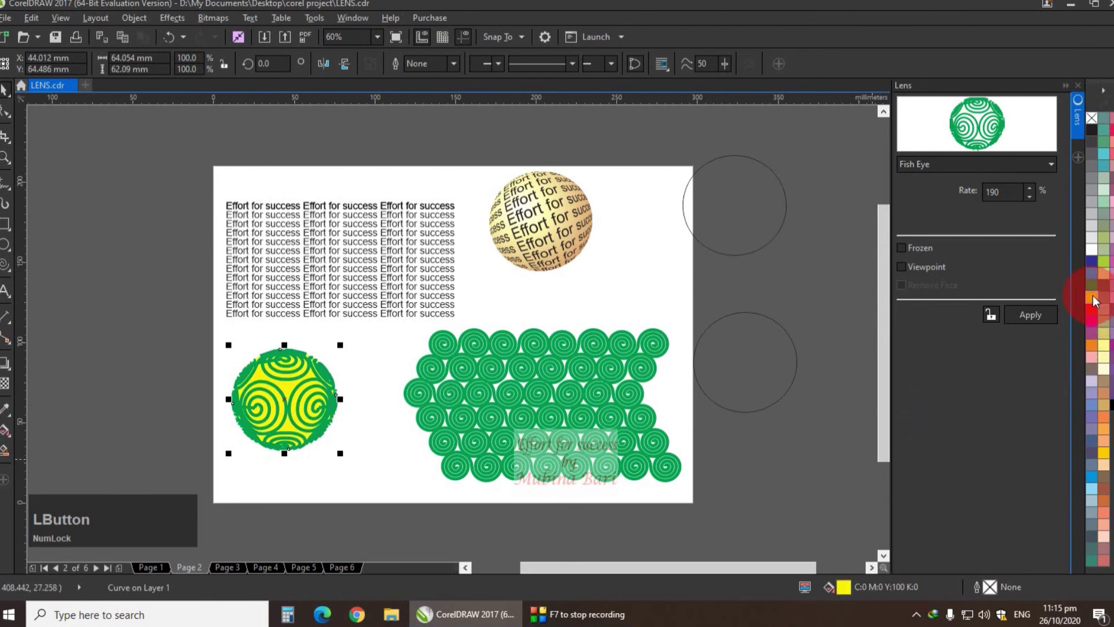
pyautogui.click(1093, 281)
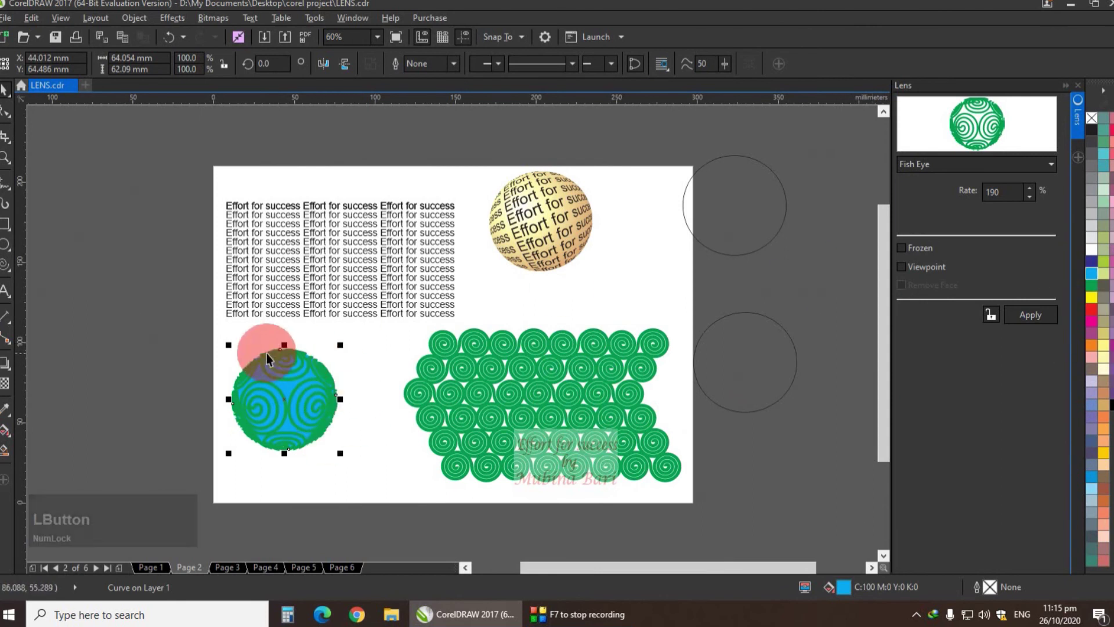
pyautogui.click(350, 476)
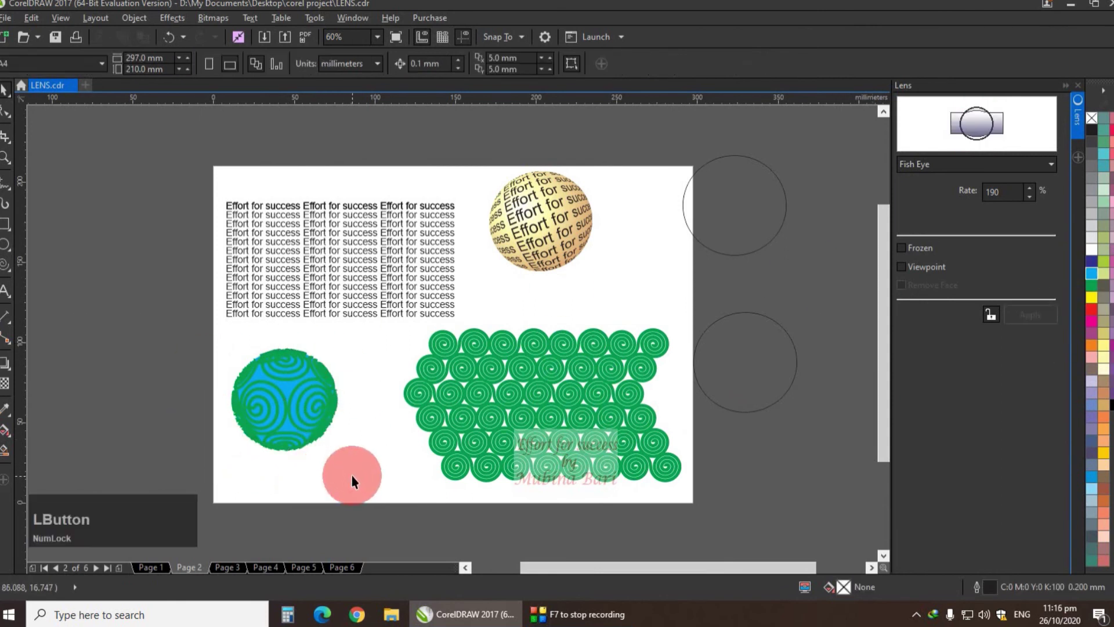
# On Page 3, draw an ellipse about 129 by 35 mm and place it over the upper part of the "abc" text
pyautogui.click(222, 567)
pyautogui.click(969, 314)
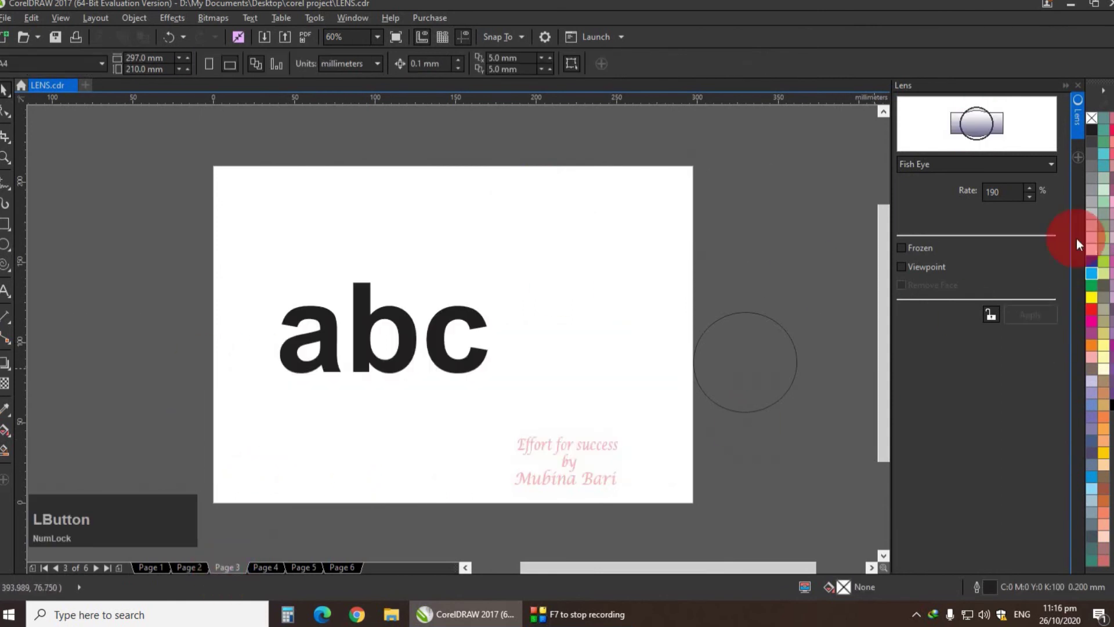
pyautogui.click(1051, 164)
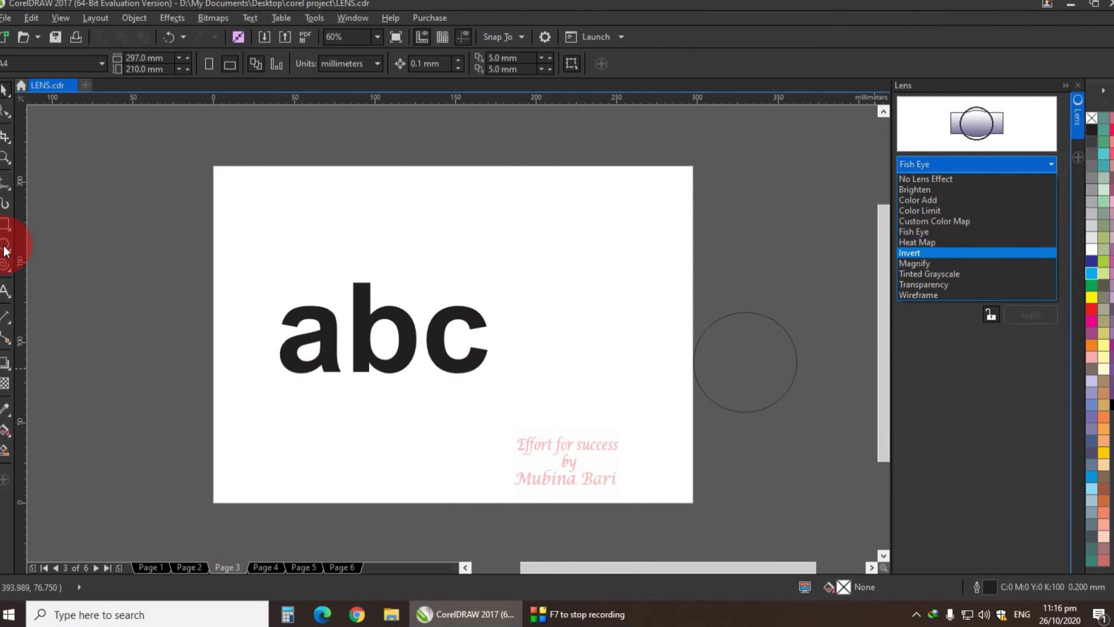
pyautogui.click(30, 253)
pyautogui.press('F7')
pyautogui.moveTo(291, 209); pyautogui.dragTo(500, 266)
pyautogui.moveTo(394, 236); pyautogui.dragTo(381, 320)
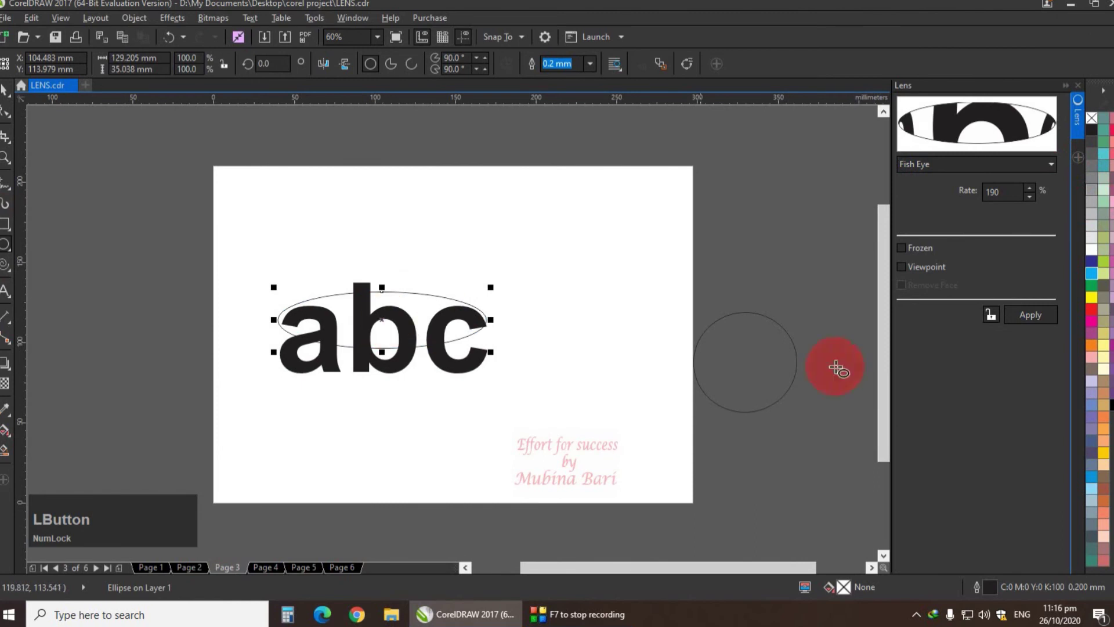
# Fill the ellipse yellow and apply a Heat Map lens to it with 0% palette rotation
pyautogui.click(1093, 299)
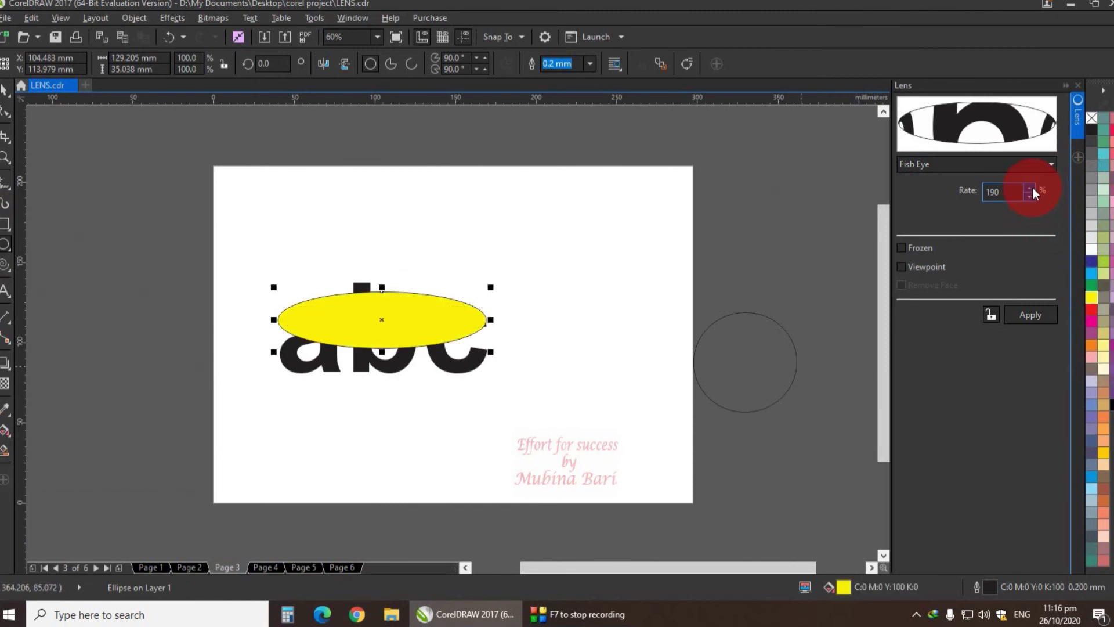
pyautogui.click(1046, 166)
pyautogui.click(1049, 164)
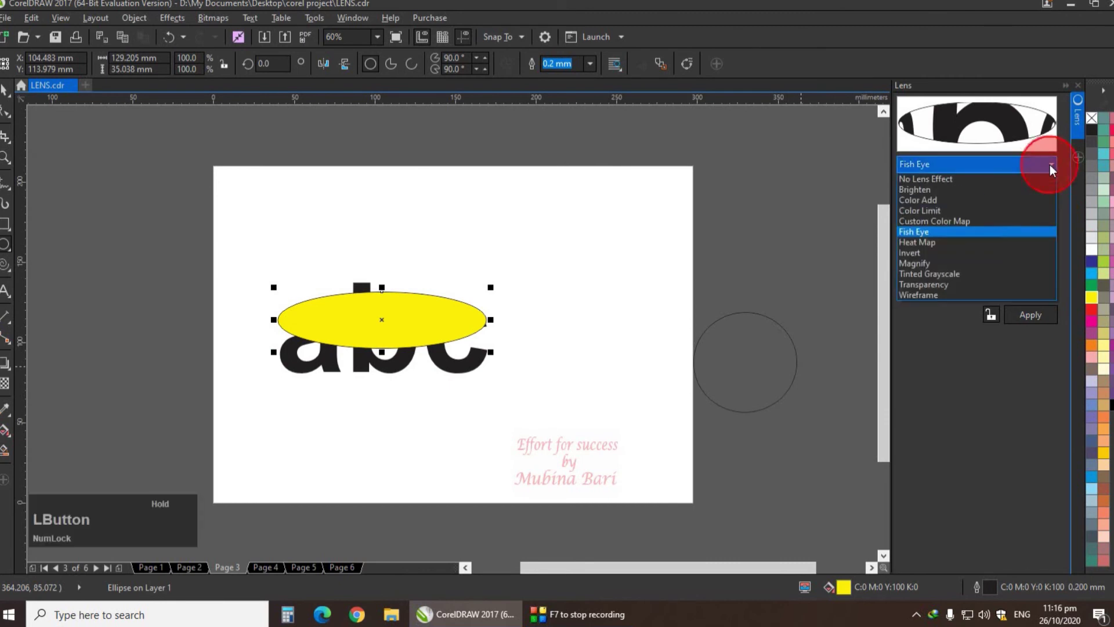
pyautogui.click(932, 246)
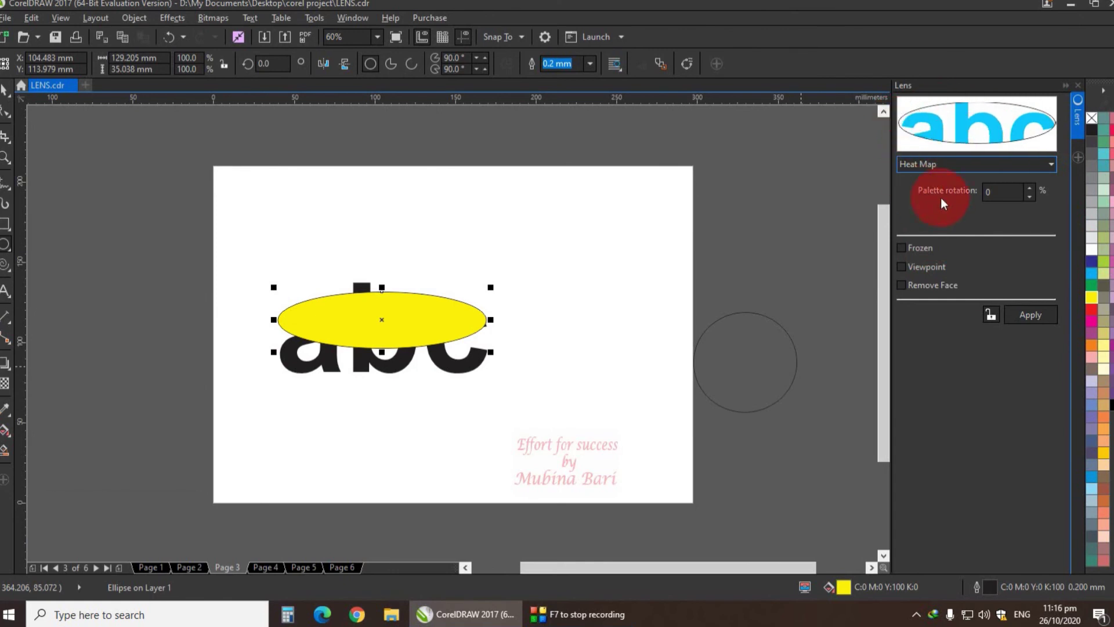
pyautogui.click(1030, 189)
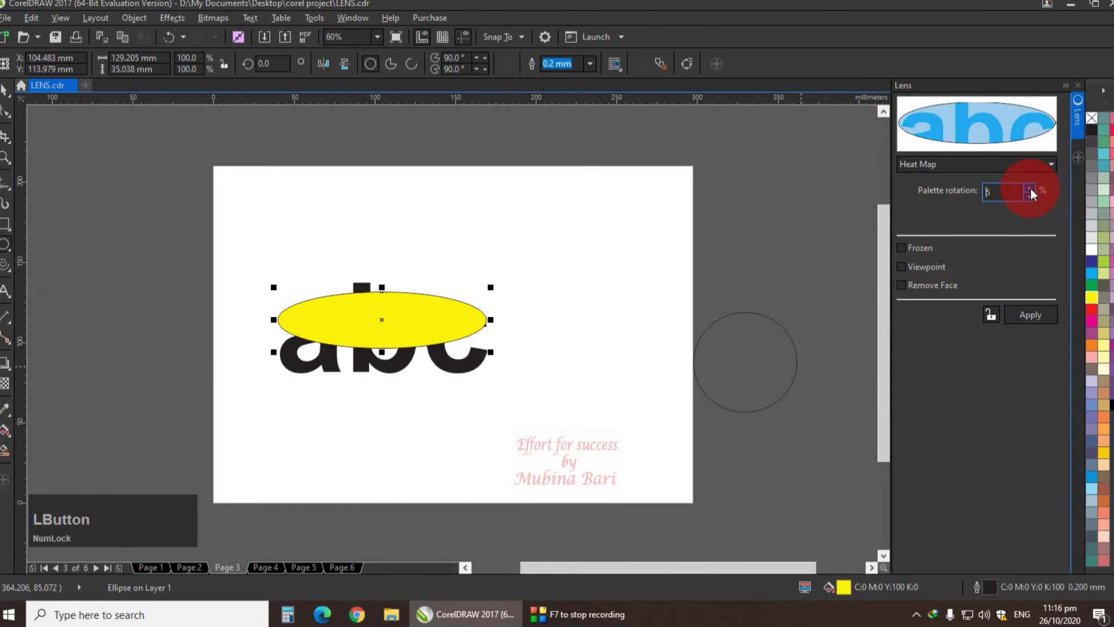
pyautogui.click(1030, 189)
pyautogui.click(1029, 197)
pyautogui.click(1028, 200)
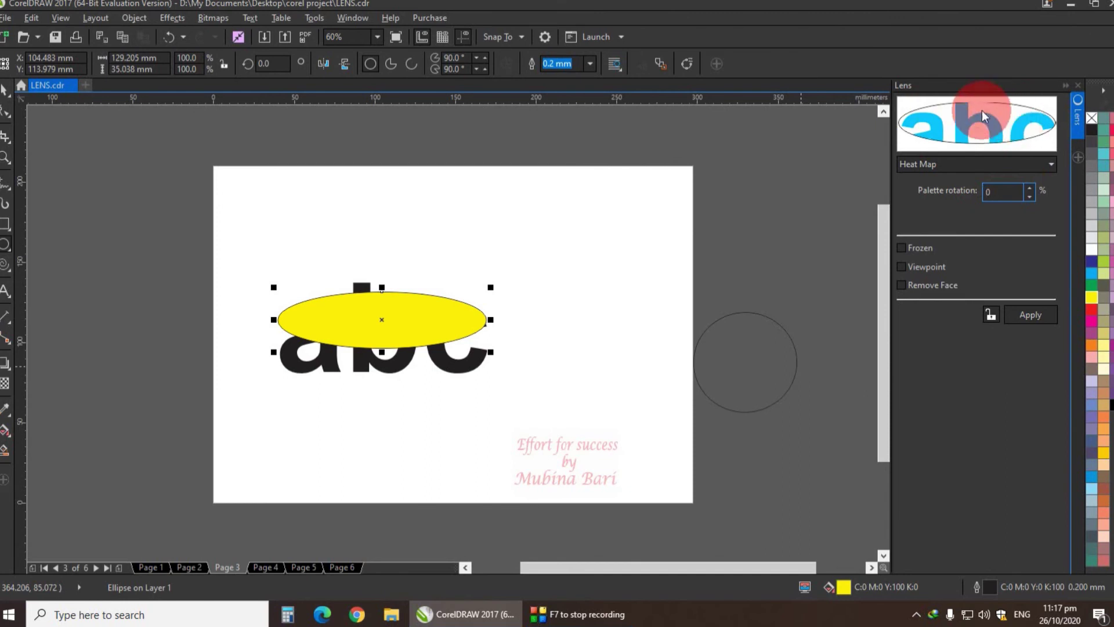
pyautogui.click(1030, 314)
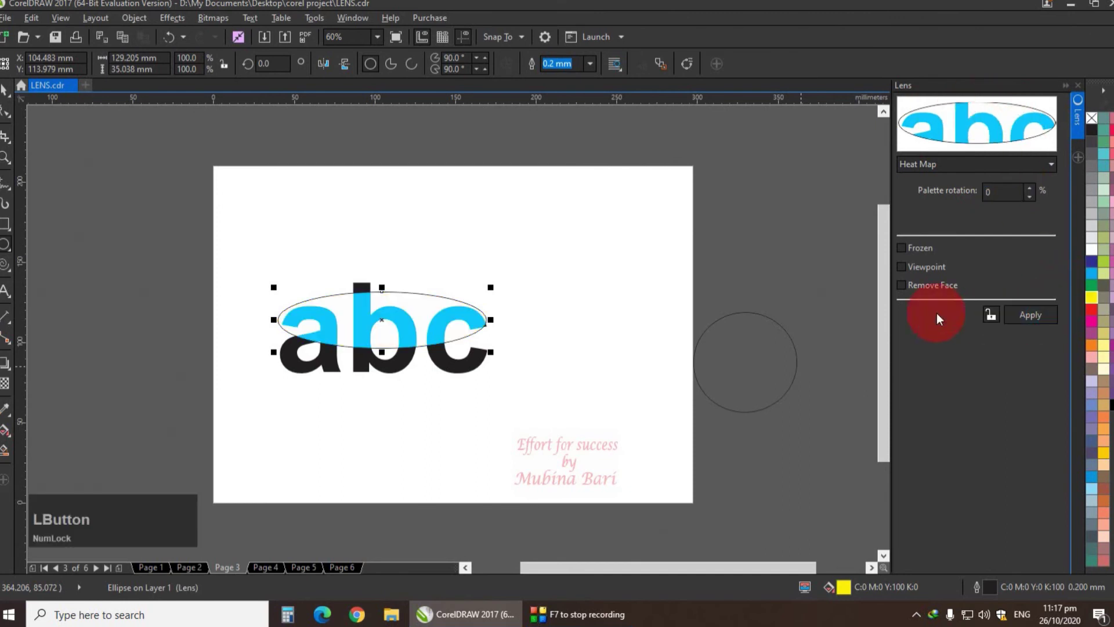
# Try a palette rotation of 10% on the ellipse's Heat Map lens, and return it to 0%
pyautogui.click(1031, 191)
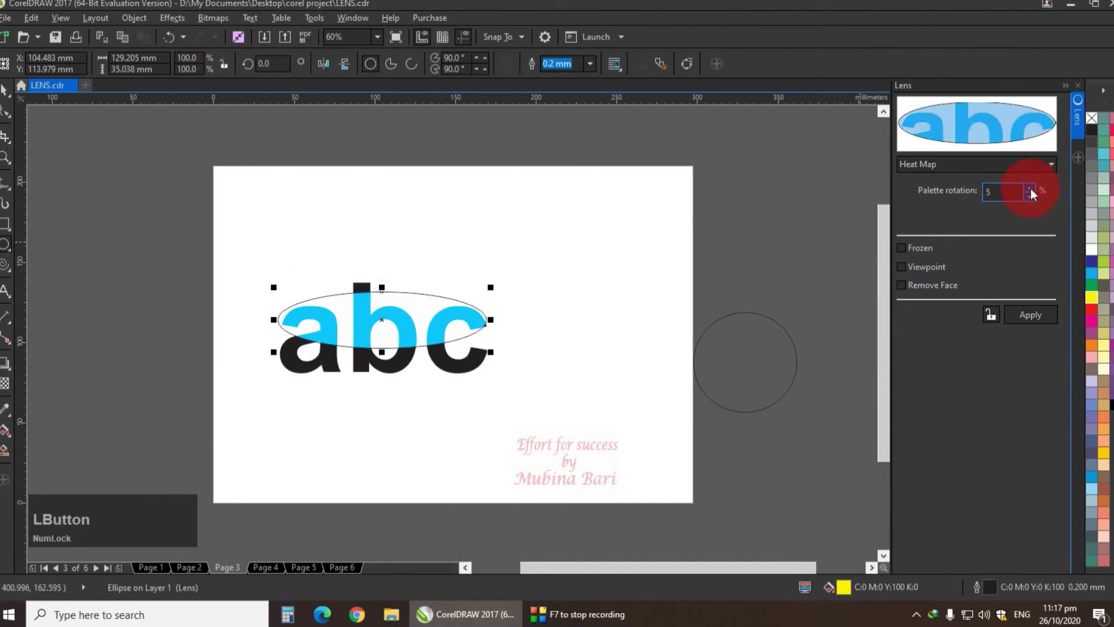
pyautogui.click(1031, 192)
pyautogui.click(1035, 319)
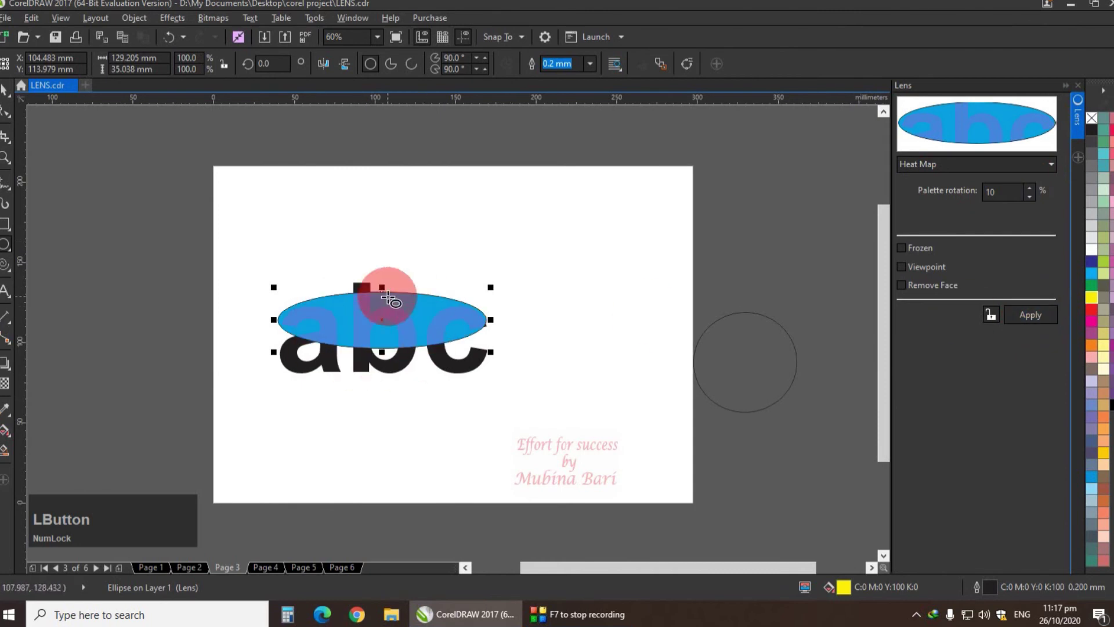
pyautogui.click(1030, 197)
pyautogui.click(1029, 199)
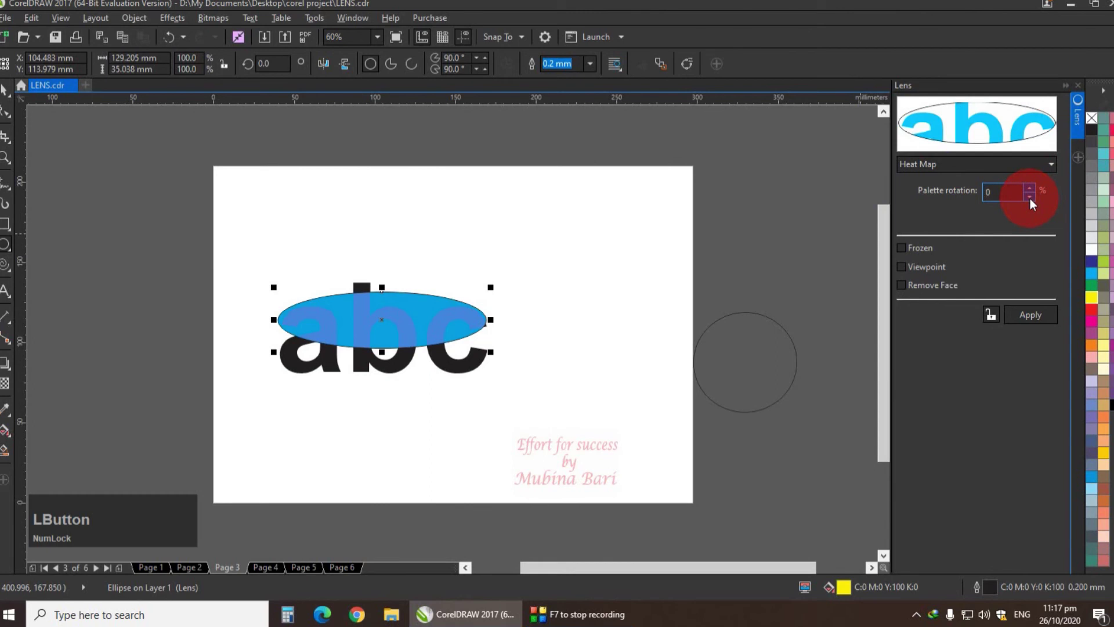
pyautogui.click(929, 284)
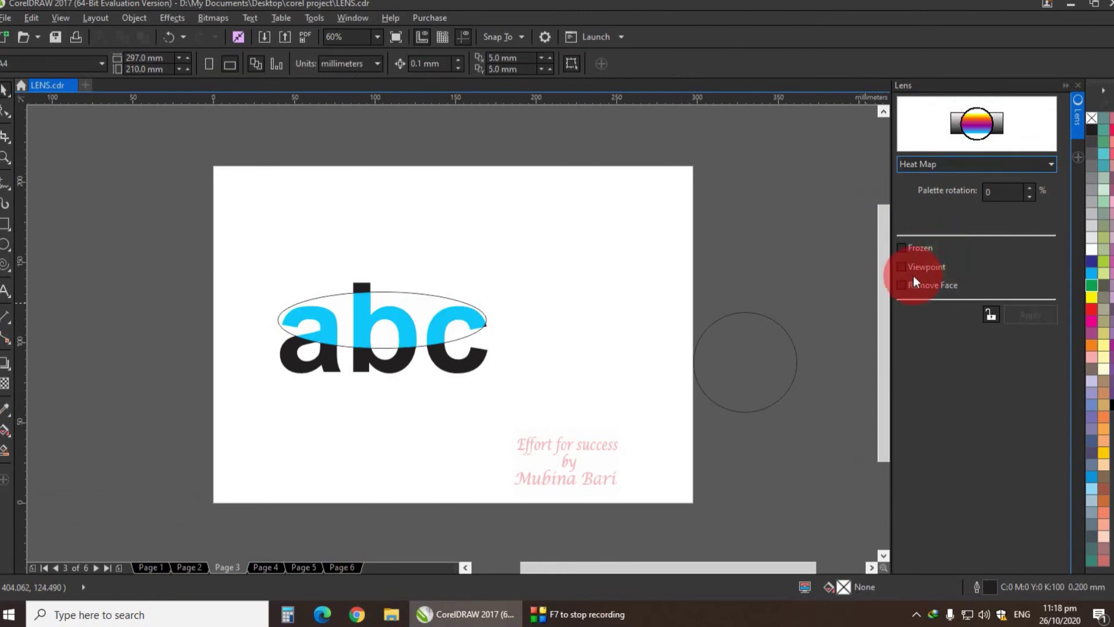
pyautogui.click(974, 279)
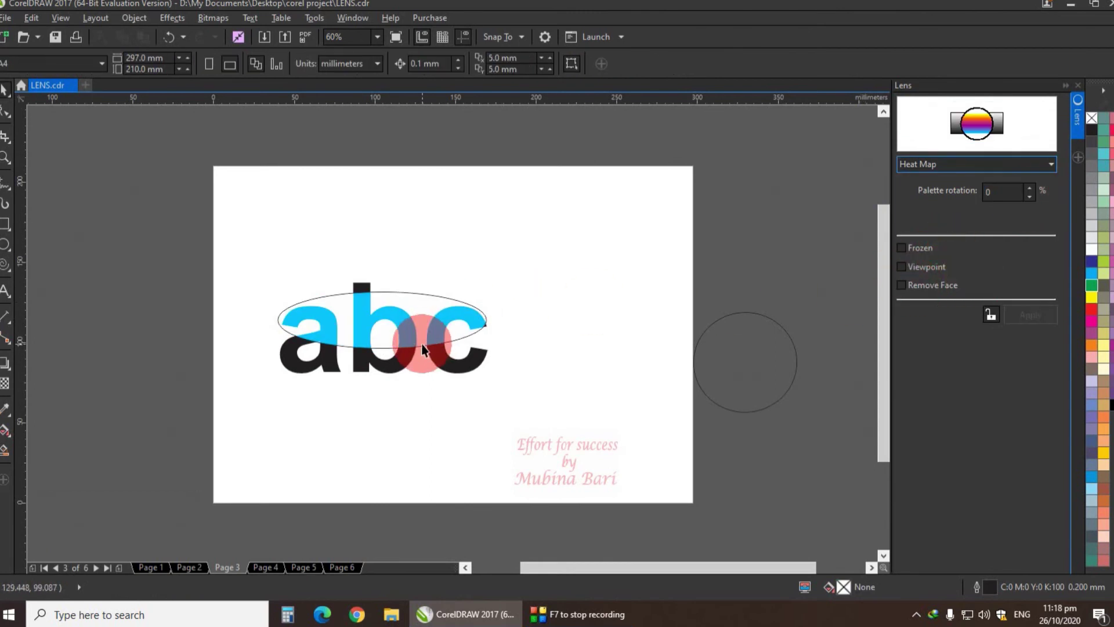
# Delete the Heat Map ellipse and draw a flatter one, about 124 by 20 mm, across the middle of "abc"
pyautogui.press('Delete')
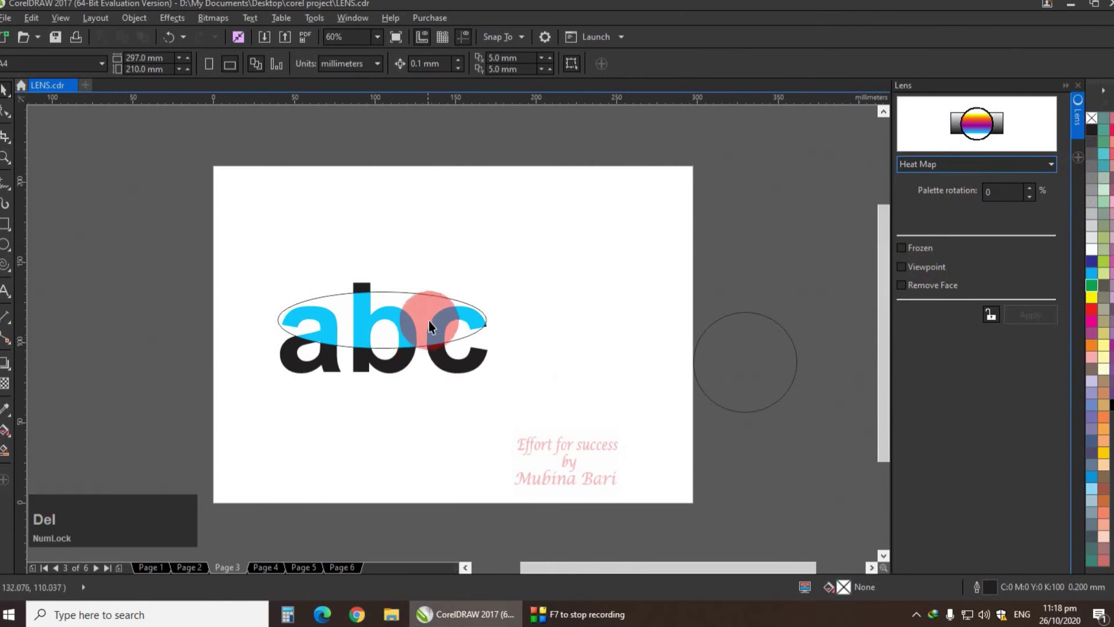
pyautogui.click(430, 318)
pyautogui.press('Delete')
pyautogui.click(4, 222)
pyautogui.click(5, 245)
pyautogui.moveTo(298, 207); pyautogui.dragTo(498, 239)
pyautogui.moveTo(410, 223); pyautogui.dragTo(381, 340)
pyautogui.click(927, 371)
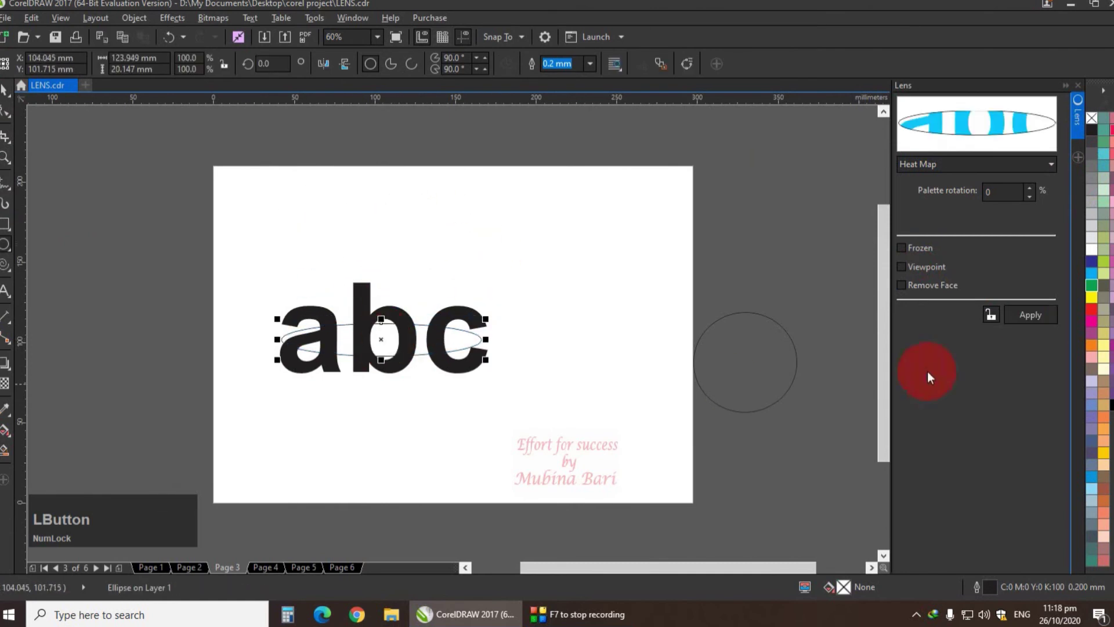
# Fill the new ellipse red and apply the Invert lens to it
pyautogui.click(1089, 313)
pyautogui.click(1050, 166)
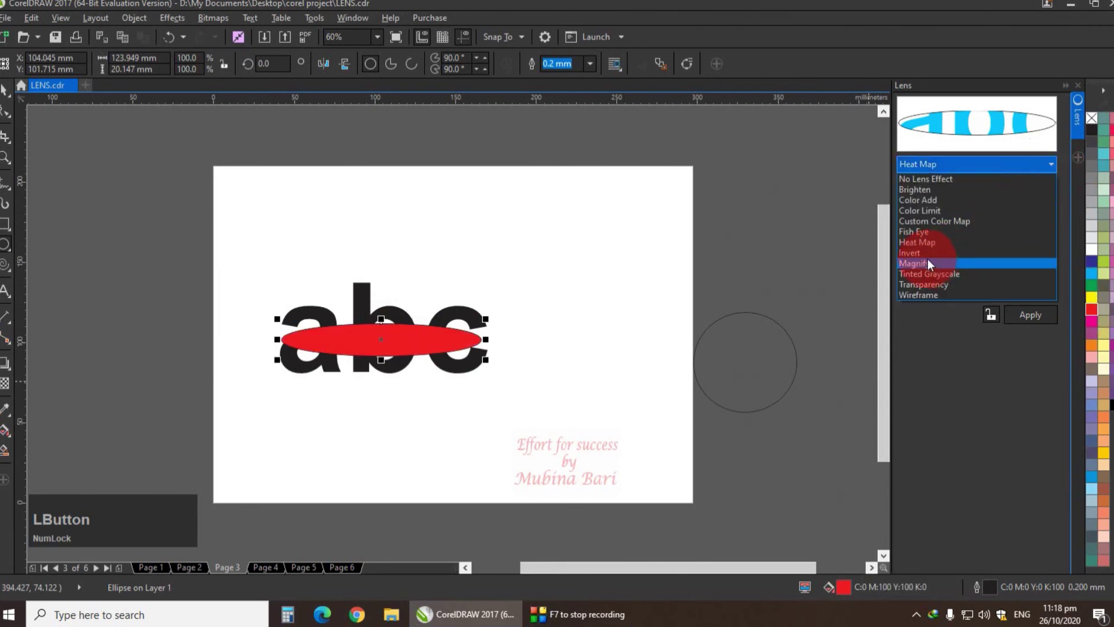
pyautogui.click(925, 255)
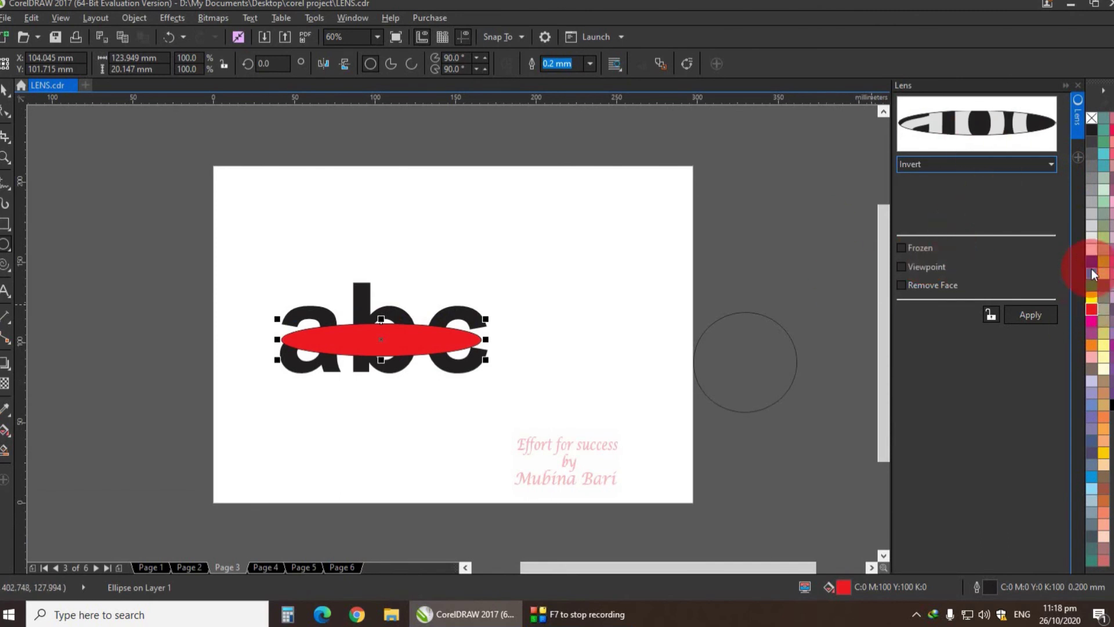
pyautogui.click(1027, 315)
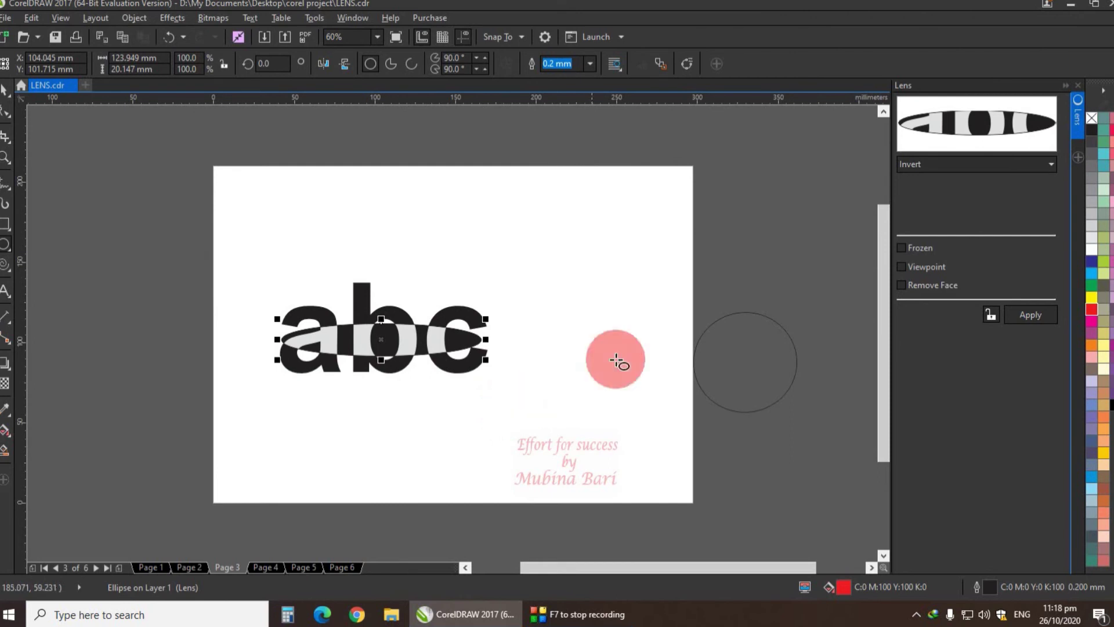
# Fill the "abc" text green, and change it to orange to compare the inverted colors
pyautogui.click(3, 88)
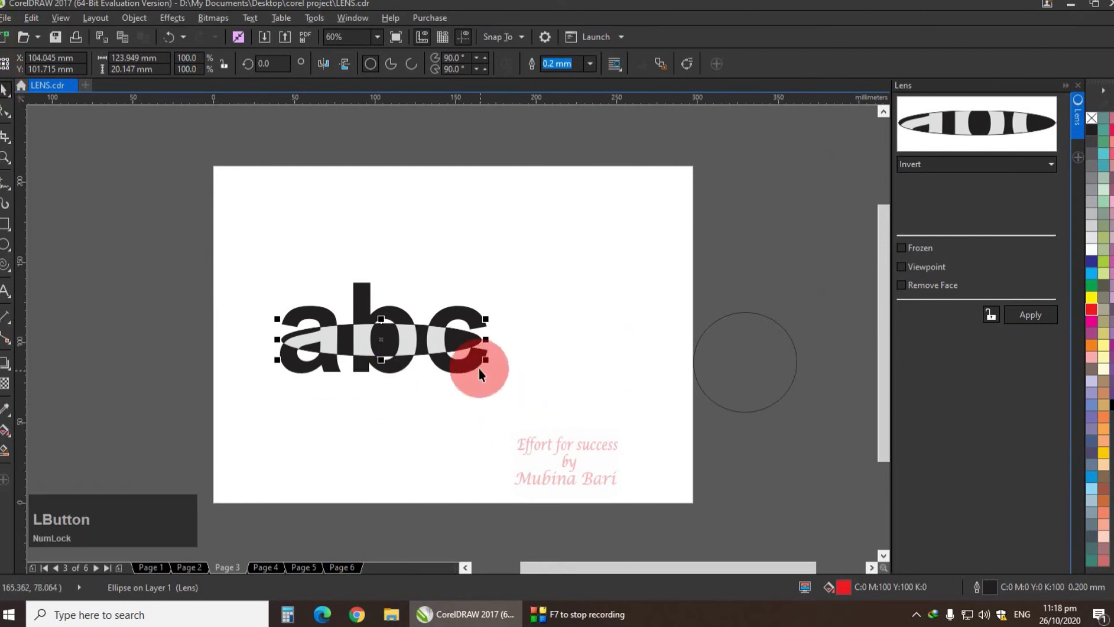
pyautogui.click(464, 371)
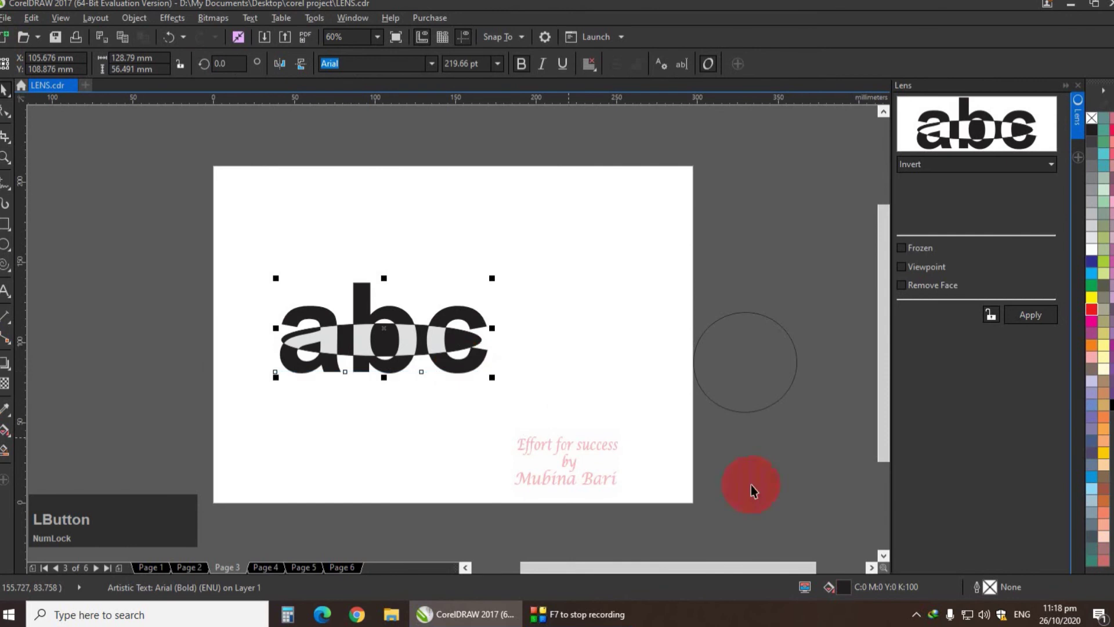
pyautogui.click(1092, 287)
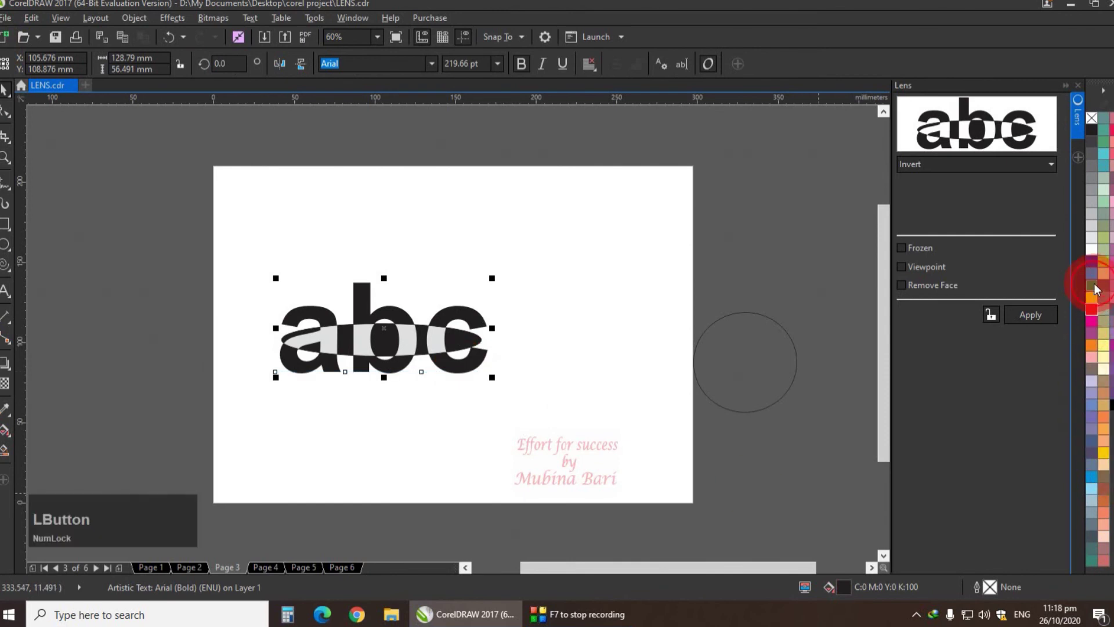
pyautogui.moveTo(266, 279); pyautogui.dragTo(347, 312)
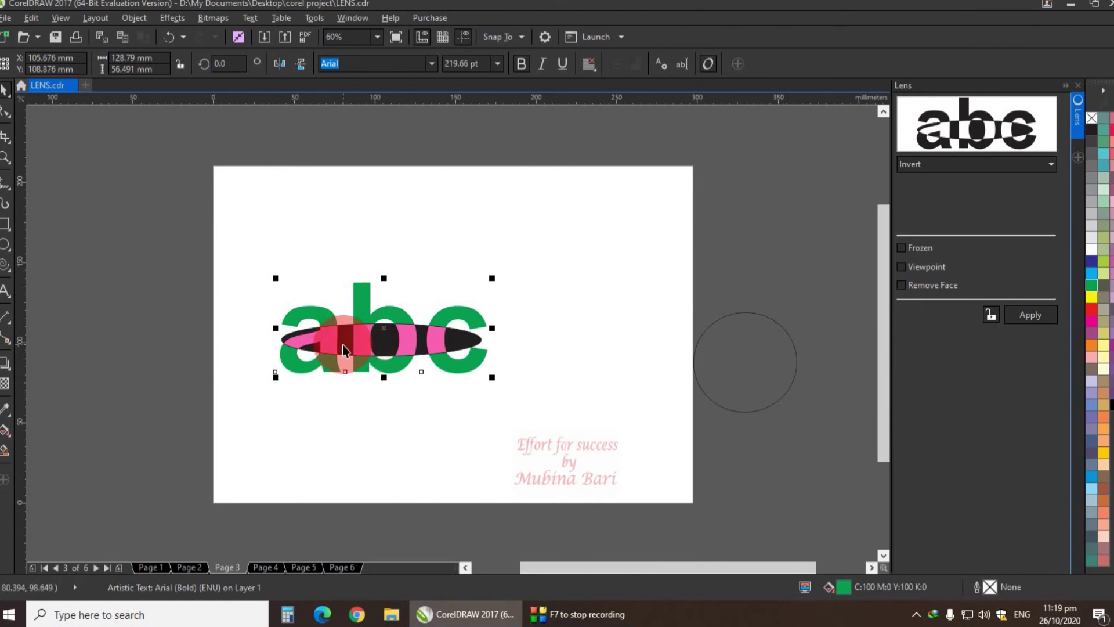
pyautogui.click(1091, 350)
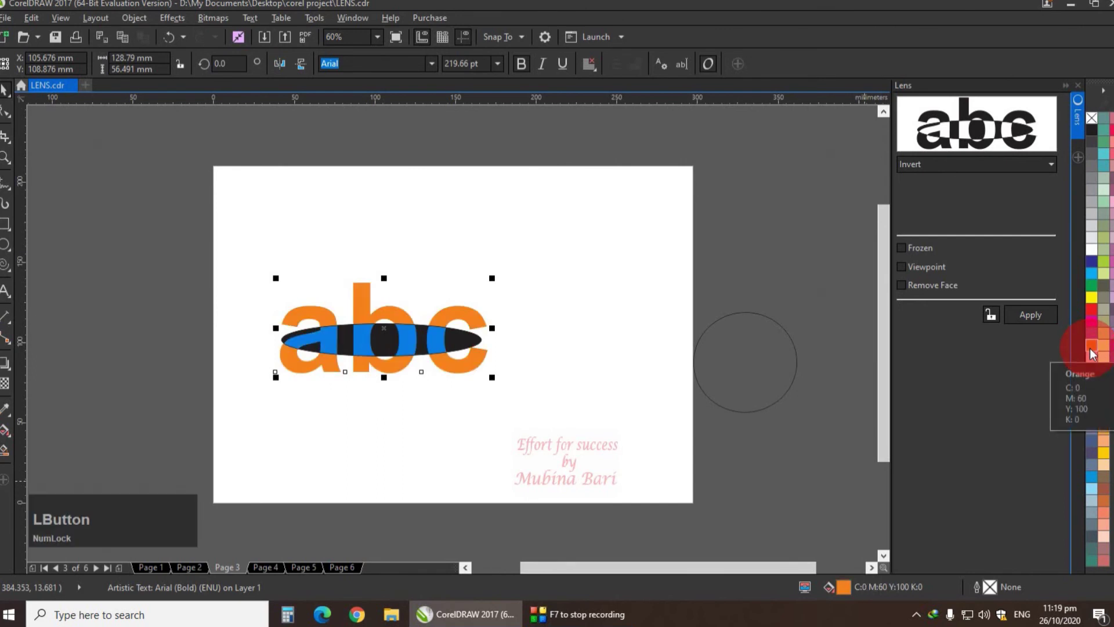
pyautogui.moveTo(522, 348); pyautogui.dragTo(284, 334)
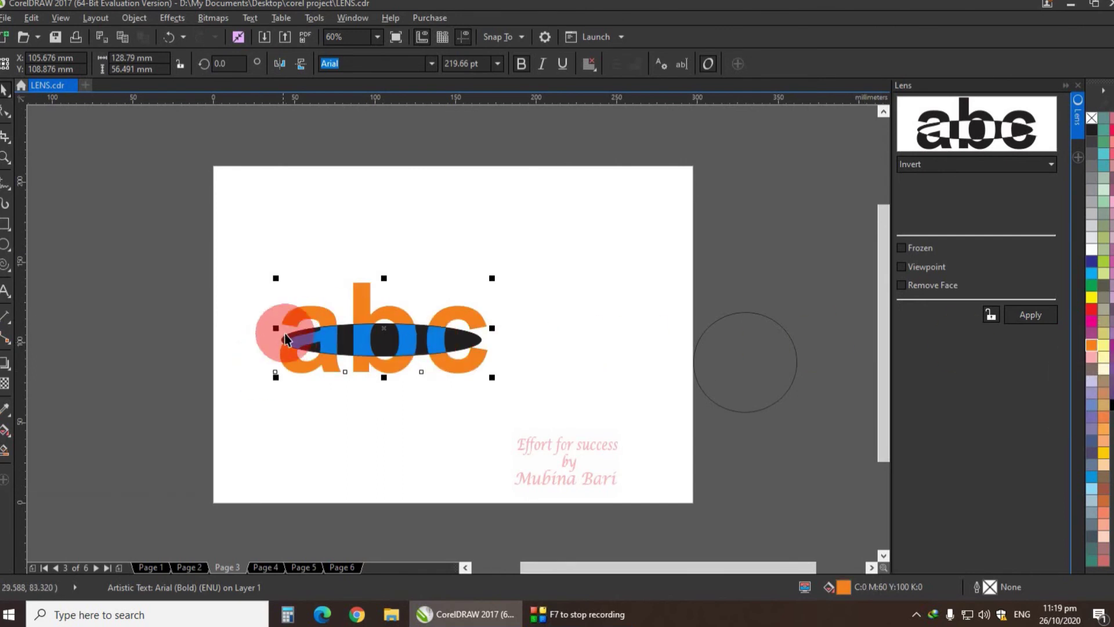
# Try a page-size rectangle filled yellow-green behind the Invert lens and "abc" text, and delete it
pyautogui.doubleClick(5, 226)
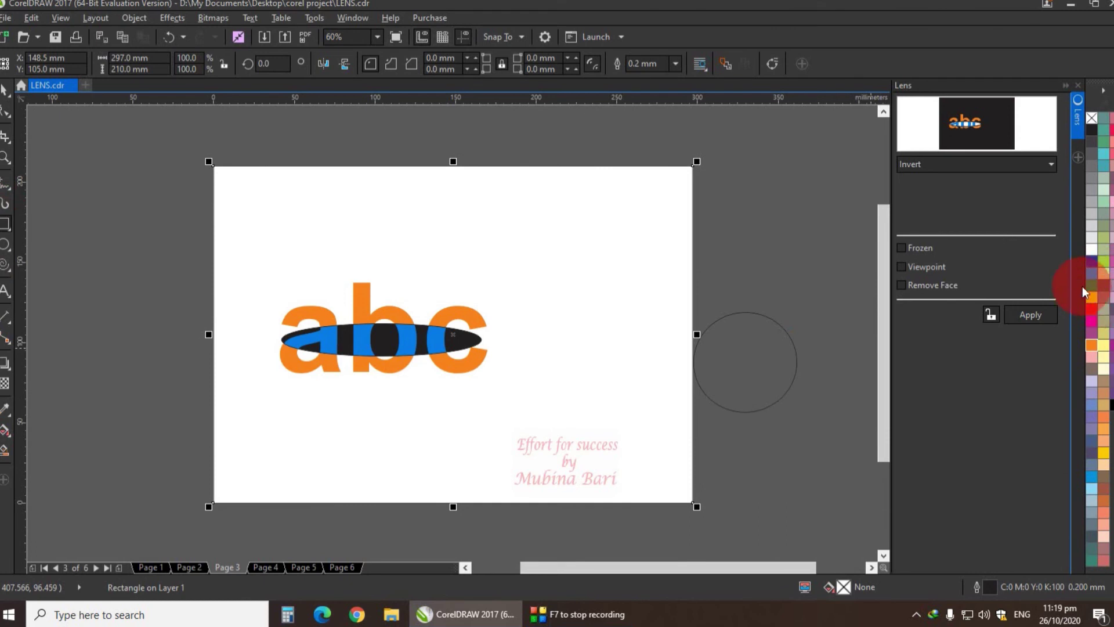
pyautogui.click(1102, 264)
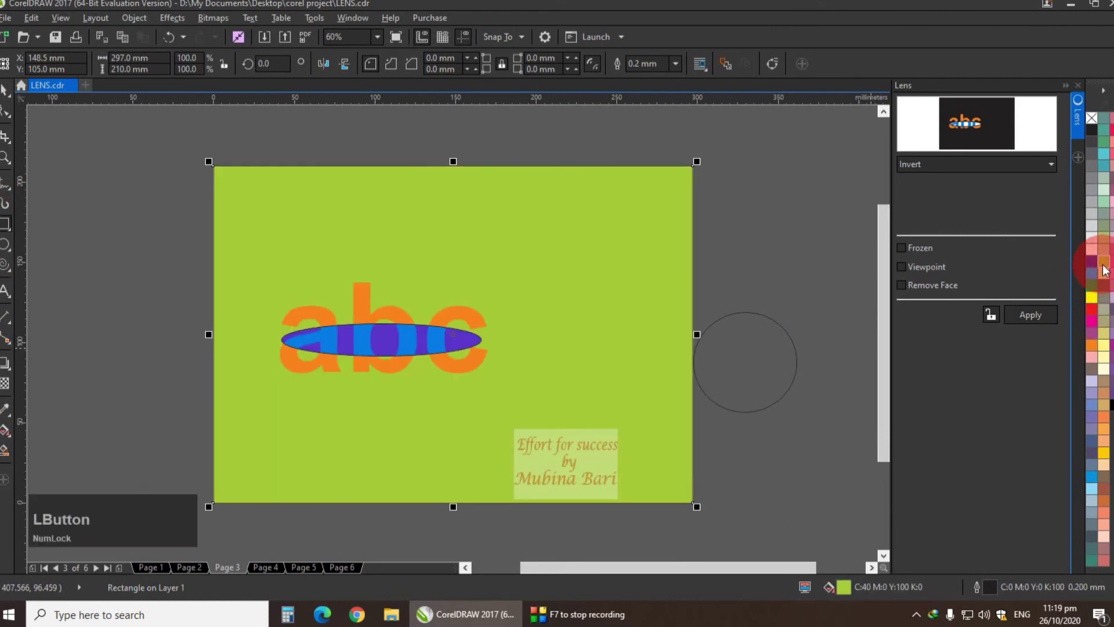
pyautogui.moveTo(776, 361); pyautogui.dragTo(405, 360)
pyautogui.press('Delete')
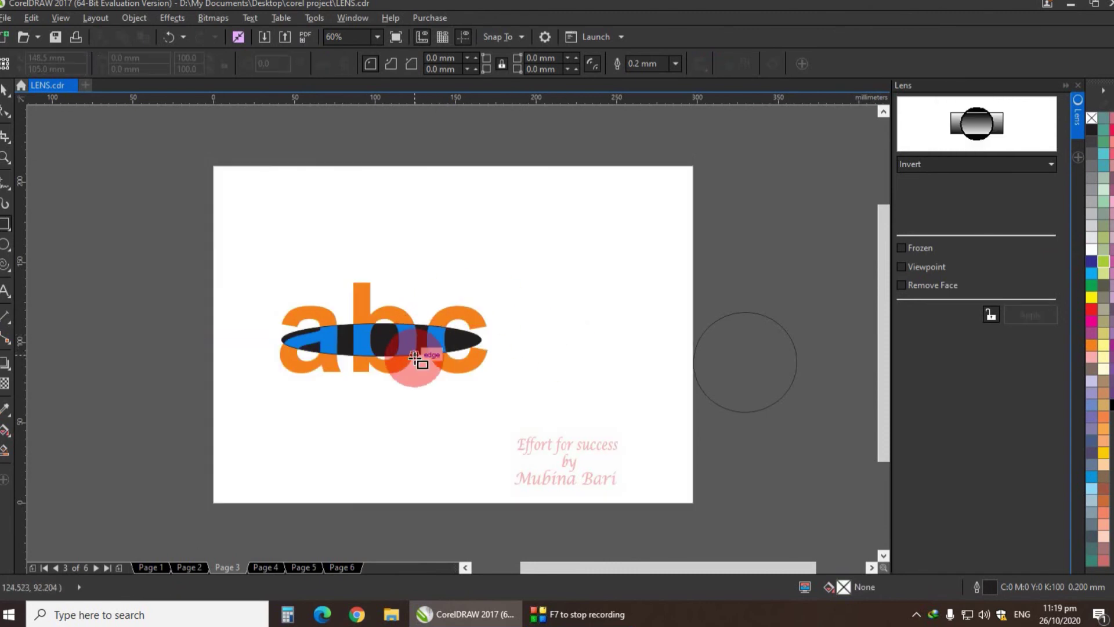
pyautogui.click(6, 91)
pyautogui.click(40, 199)
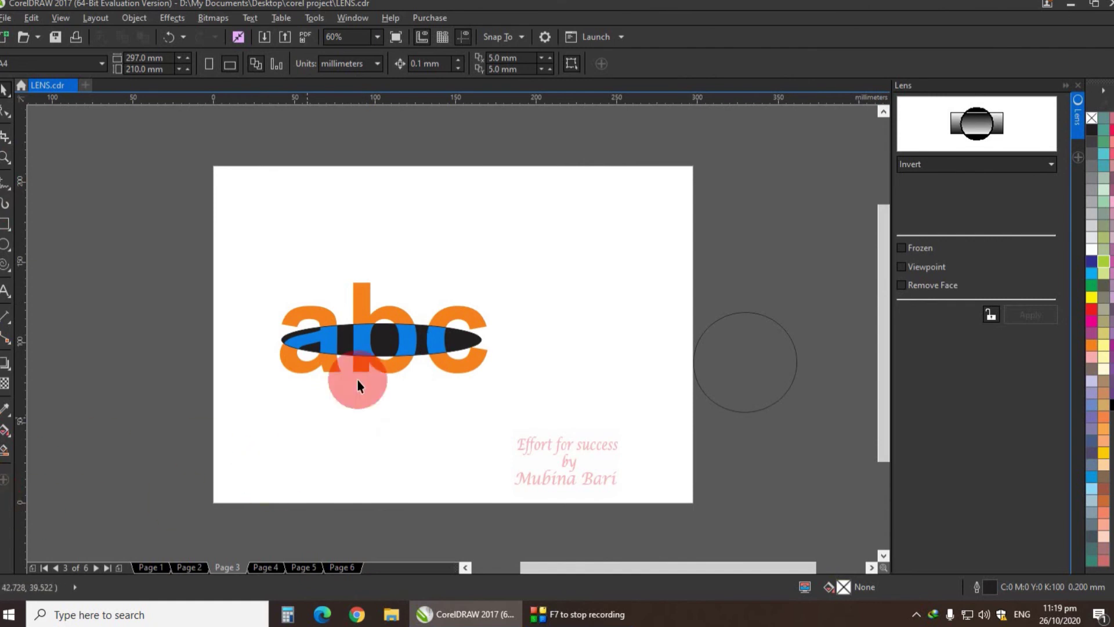
# Go to Page 4 and draw an ellipse about 39 by 35 mm over the blue capacitor in the circuit board photo
pyautogui.click(275, 568)
pyautogui.click(554, 300)
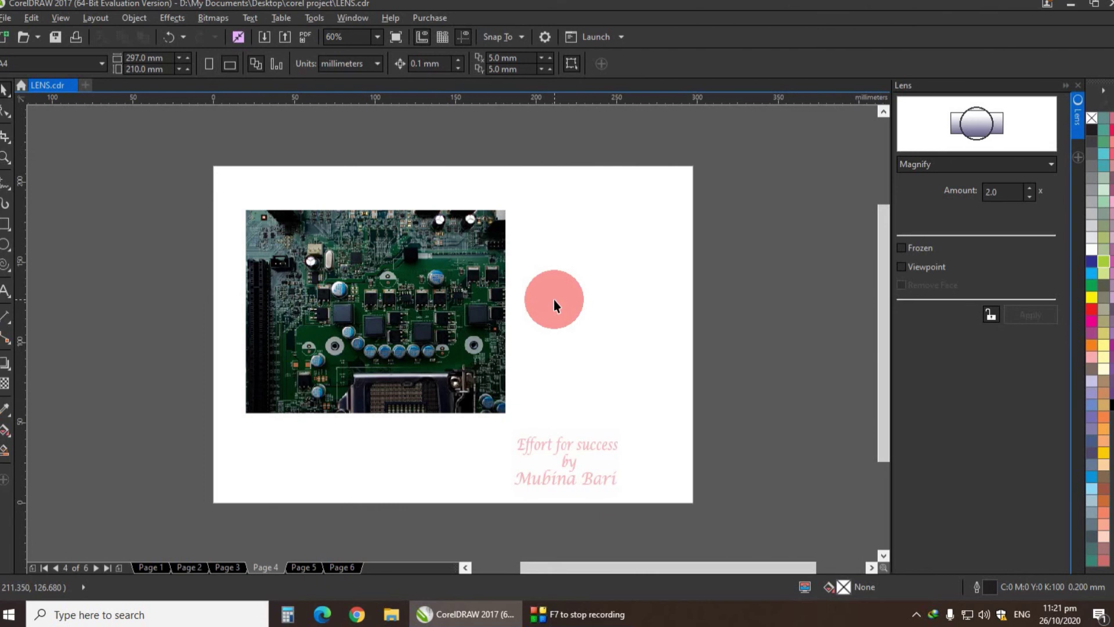
pyautogui.moveTo(553, 299); pyautogui.dragTo(440, 284)
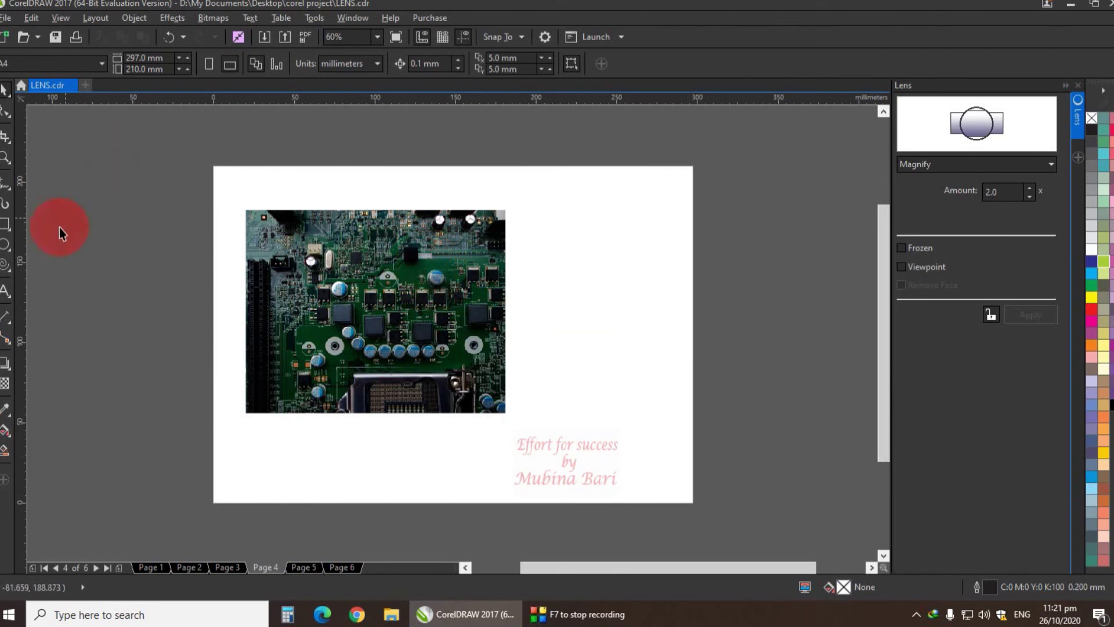
pyautogui.click(5, 247)
pyautogui.moveTo(401, 255); pyautogui.dragTo(468, 310)
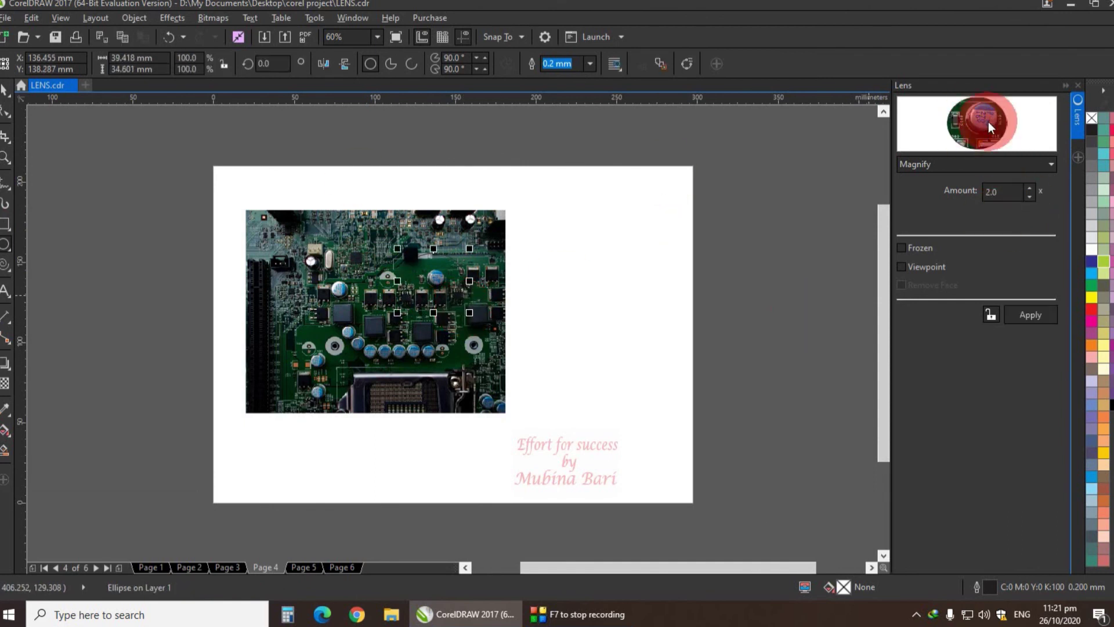
# Raise the ellipse's Magnify lens amount to 3.2x
pyautogui.click(1030, 190)
pyautogui.click(1029, 191)
pyautogui.click(1030, 190)
pyautogui.click(1029, 191)
pyautogui.click(1029, 191)
pyautogui.click(1029, 190)
pyautogui.click(1030, 190)
pyautogui.click(1030, 190)
pyautogui.click(1030, 191)
pyautogui.click(1030, 190)
pyautogui.click(1029, 191)
pyautogui.click(1030, 190)
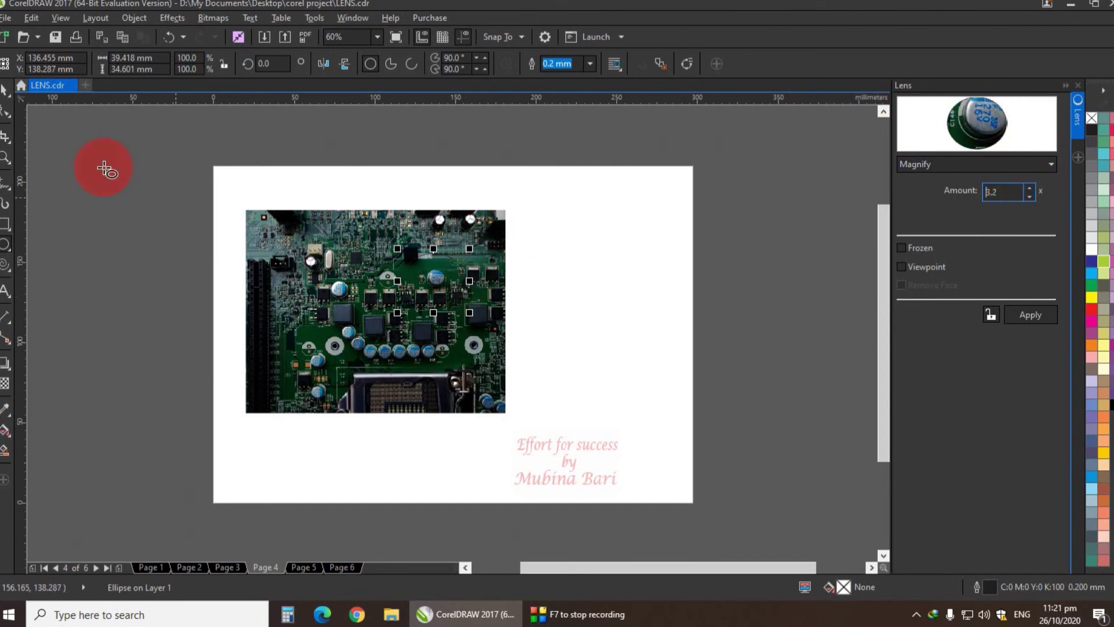
# Center the ellipse over the capacitor and increase its Magnify amount to 3.9x
pyautogui.click(7, 89)
pyautogui.moveTo(385, 250); pyautogui.dragTo(430, 294)
pyautogui.moveTo(664, 239); pyautogui.dragTo(459, 290)
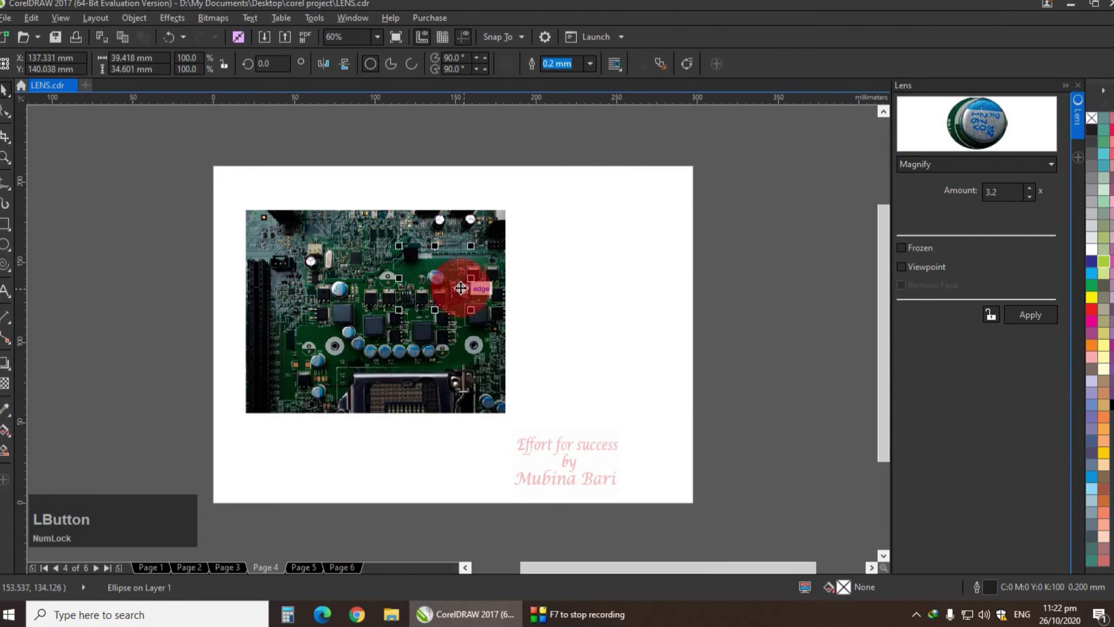
pyautogui.press('Right')
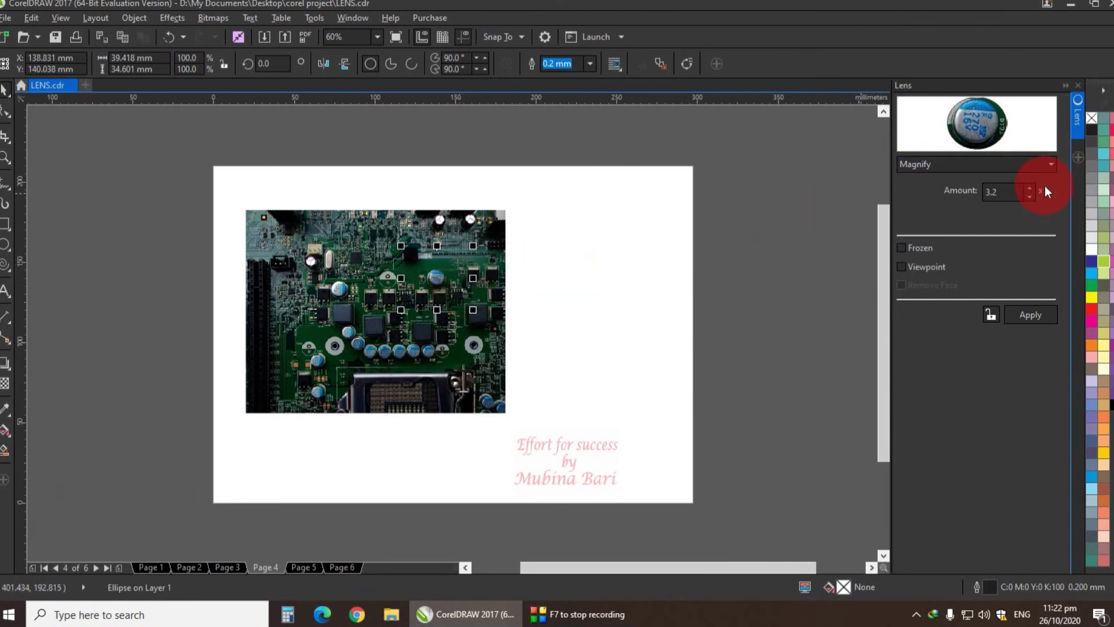
pyautogui.click(1028, 188)
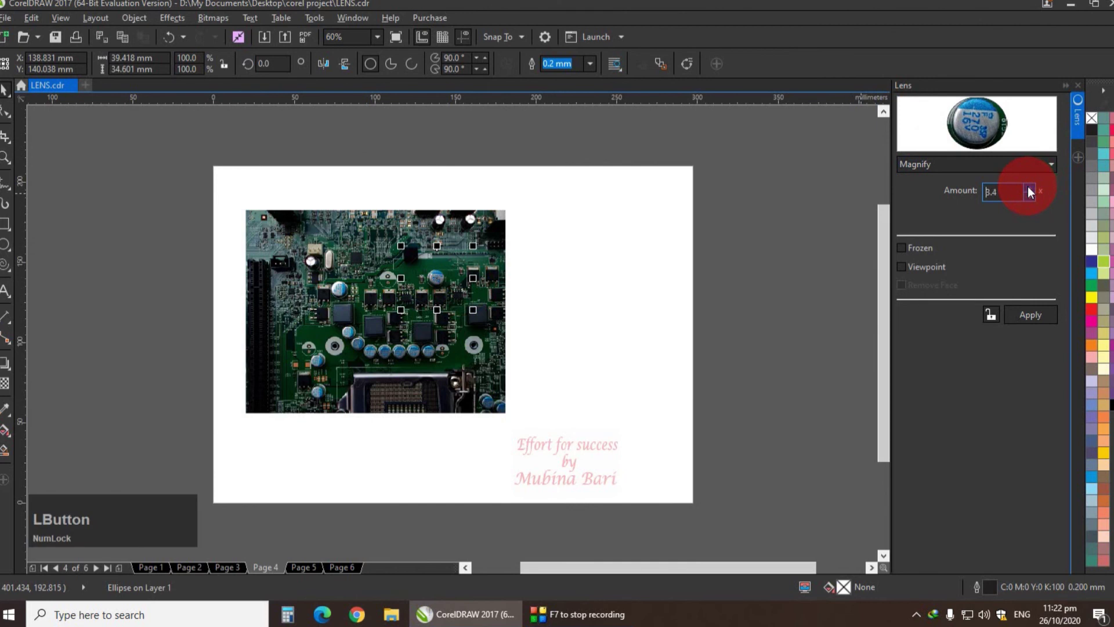
pyautogui.click(1028, 187)
pyautogui.click(1028, 187)
pyautogui.click(1028, 187)
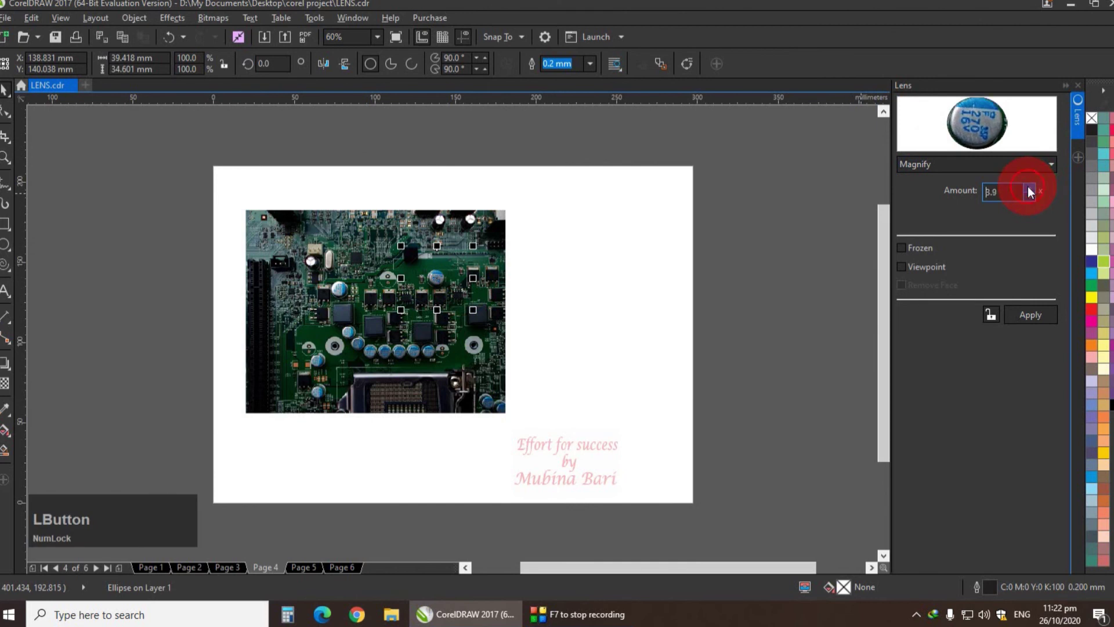
# Apply the Magnify lens as frozen and move the magnified capacitor to the blank area at the page's upper right
pyautogui.click(901, 248)
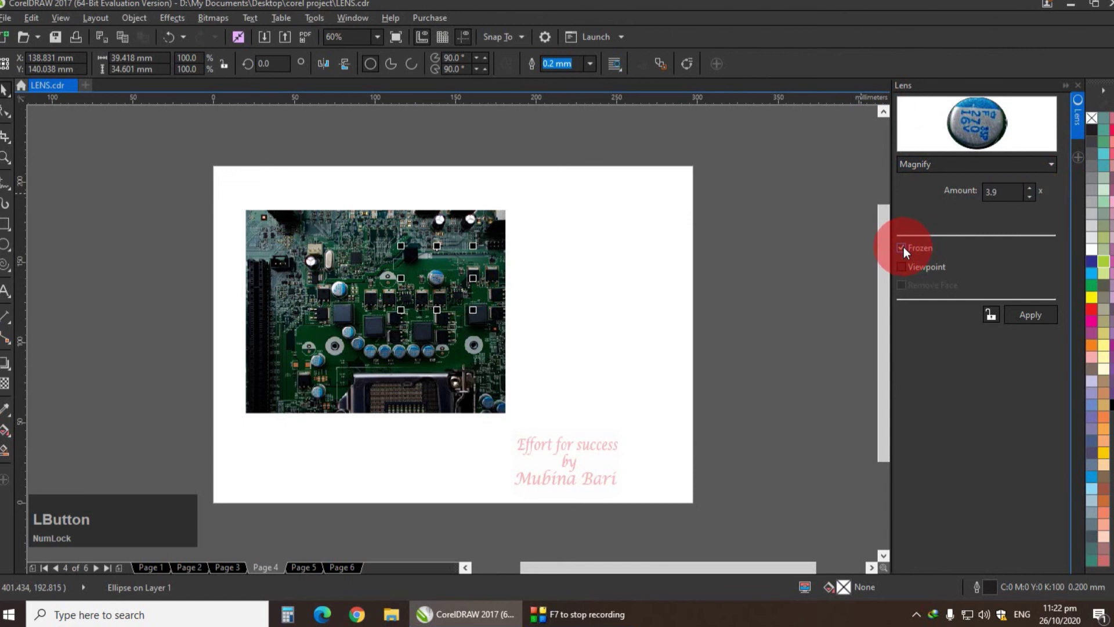
pyautogui.click(1031, 315)
pyautogui.click(443, 276)
pyautogui.moveTo(445, 278); pyautogui.dragTo(599, 216)
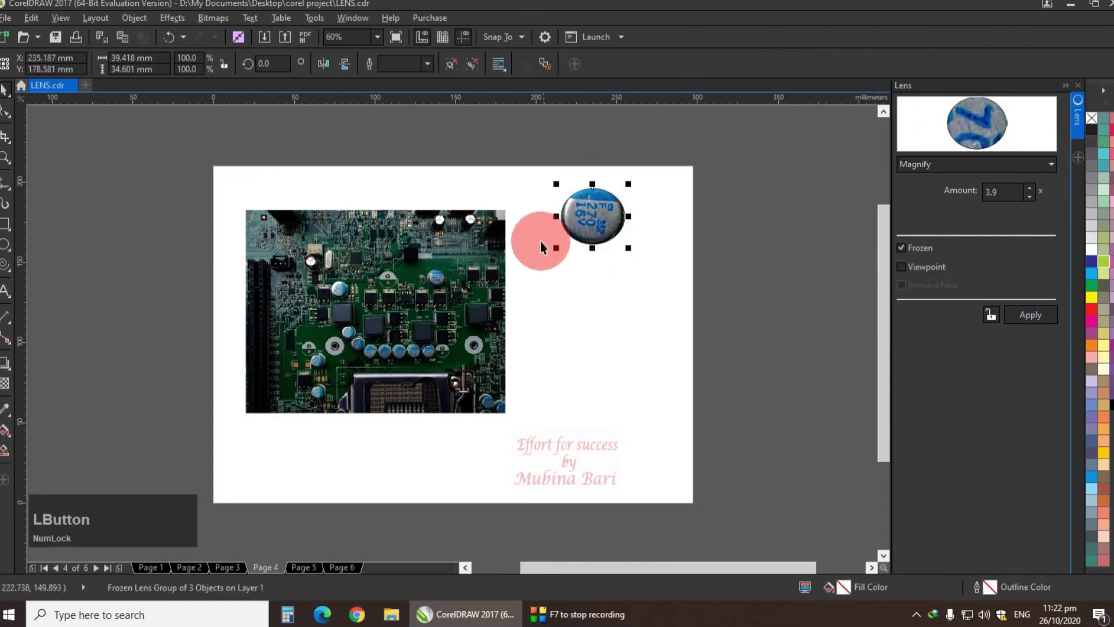
pyautogui.click(571, 259)
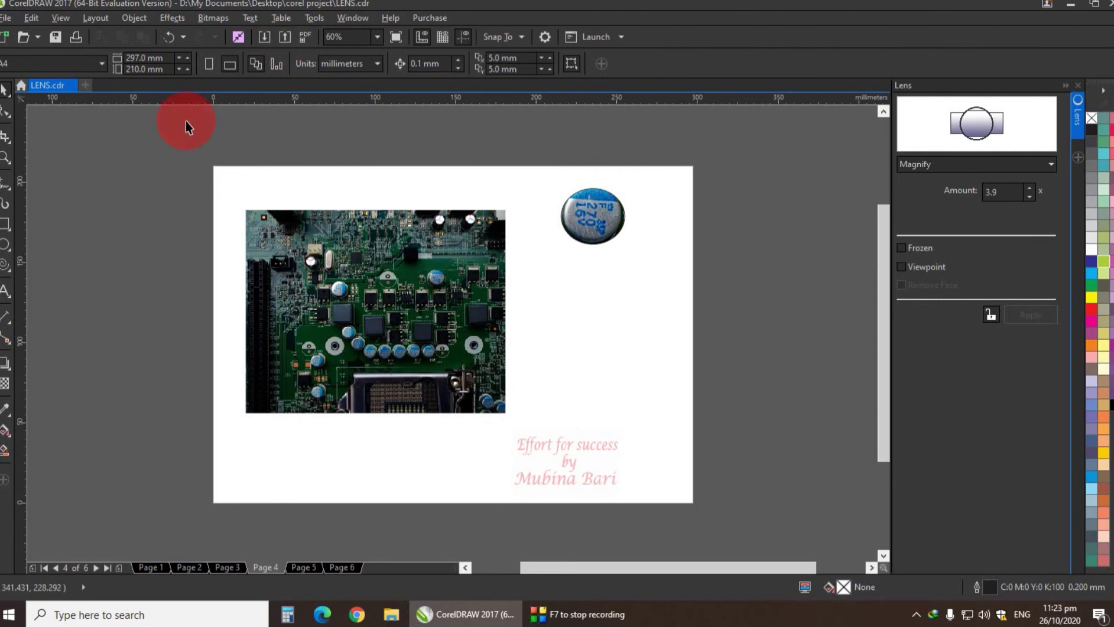
# Create a frozen 3.9x Magnify ellipse, about 39 by 41 mm, over the board's right mounting ring and move it onto the blank page area
pyautogui.click(5, 244)
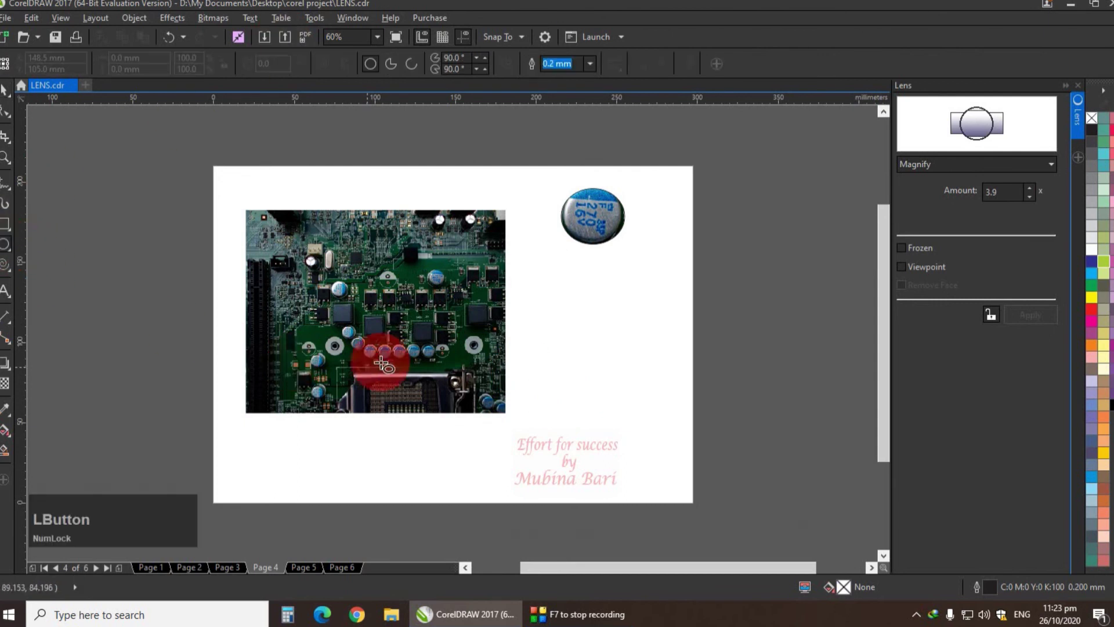
pyautogui.moveTo(444, 320); pyautogui.dragTo(509, 382)
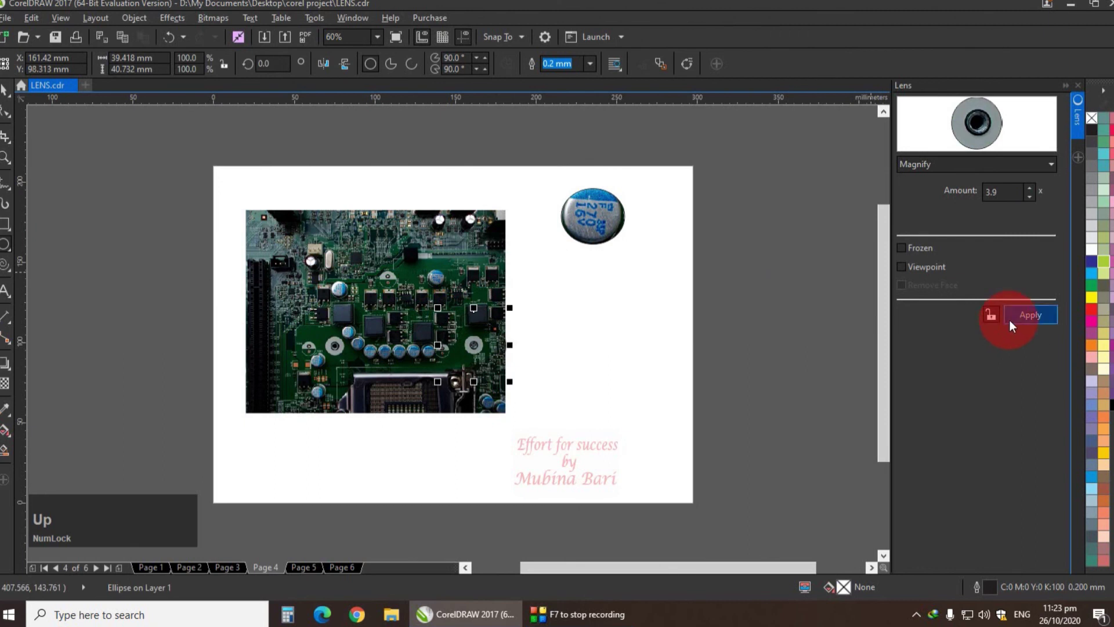
pyautogui.click(901, 249)
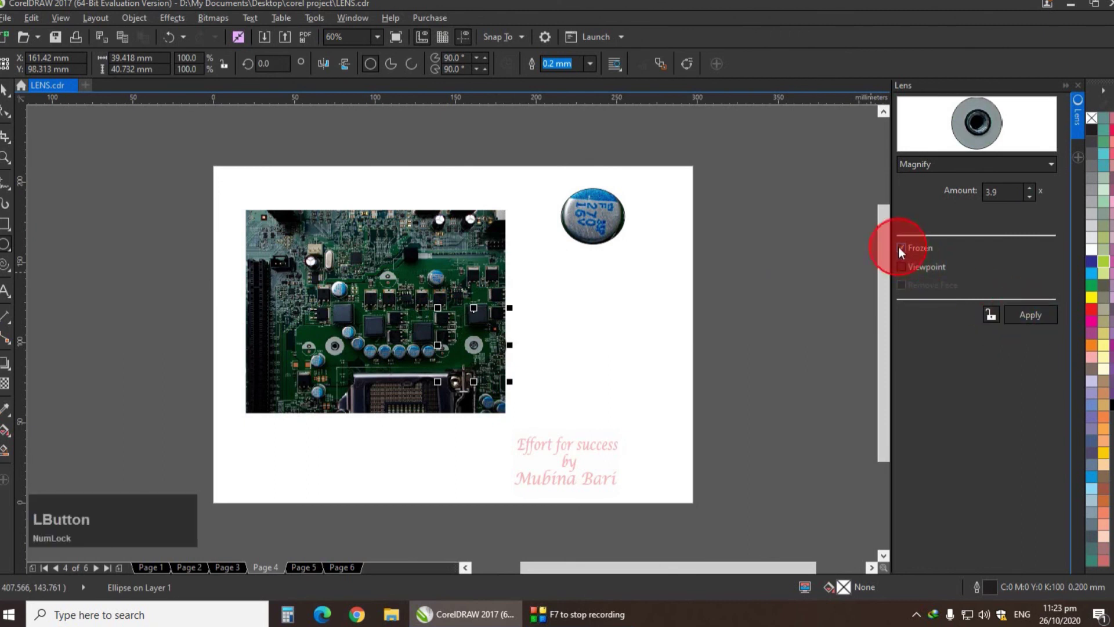
pyautogui.click(1030, 314)
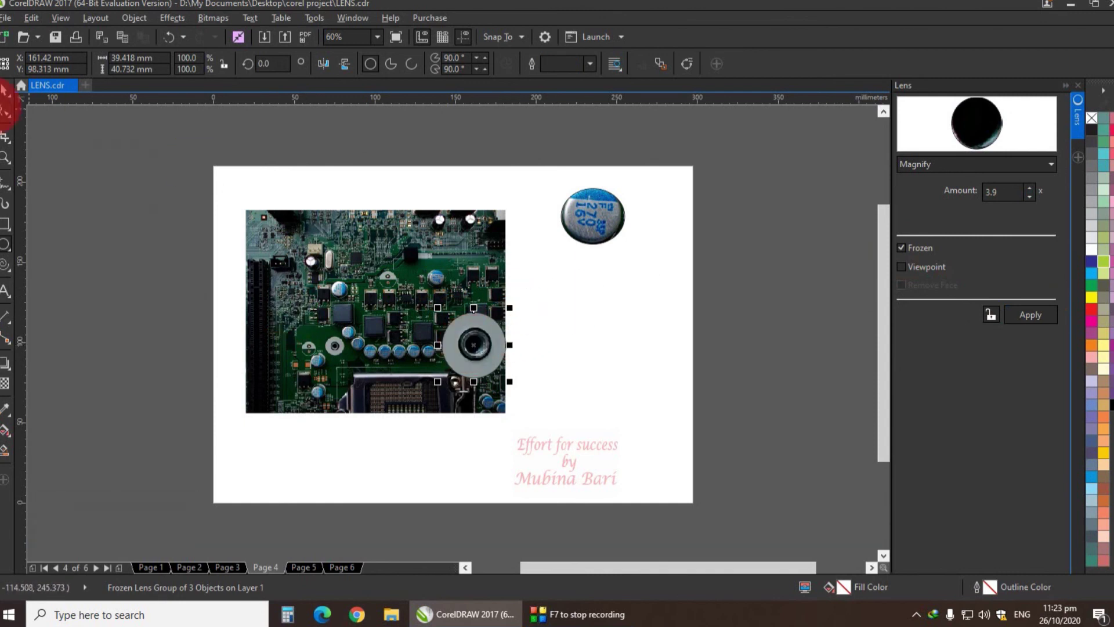
pyautogui.click(6, 91)
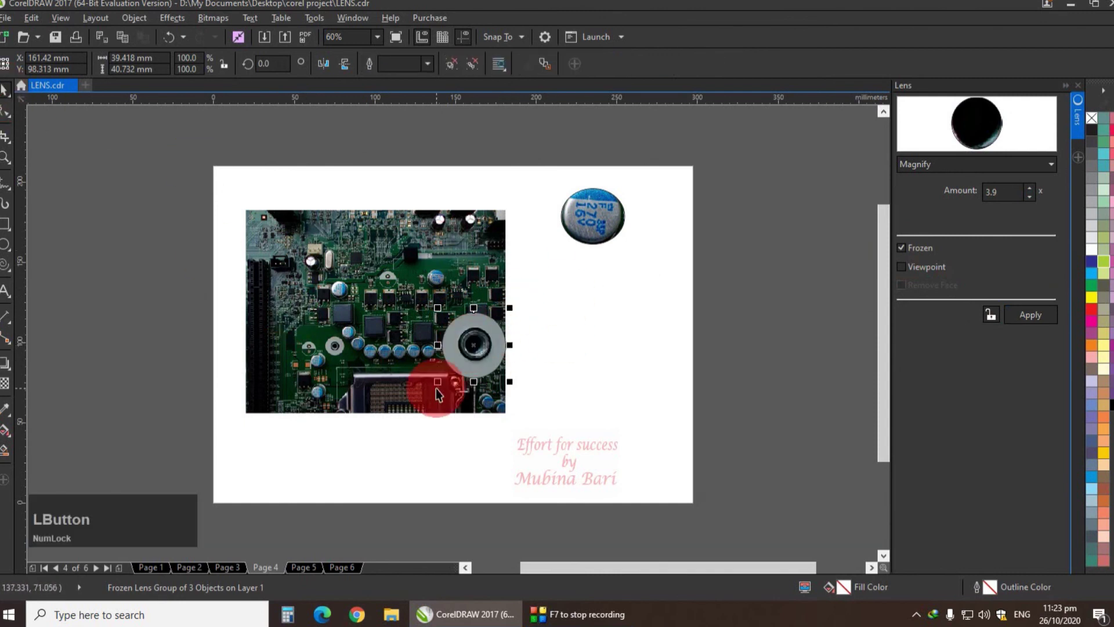
pyautogui.moveTo(474, 355); pyautogui.dragTo(580, 339)
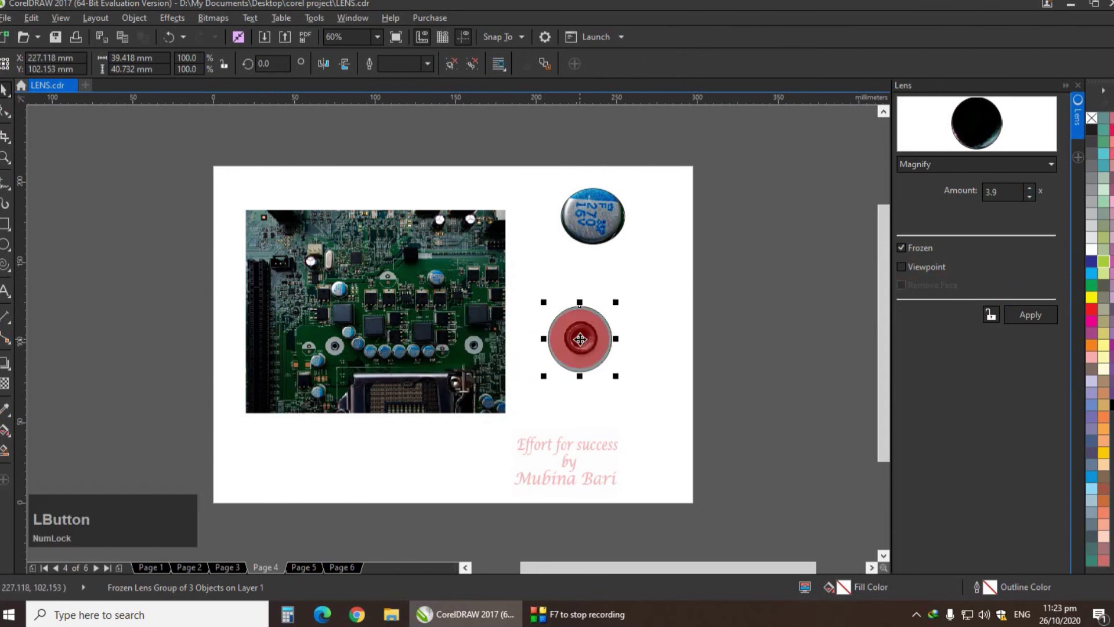
# Draw a horizontal Pen line about 47 mm long from the magnified ring to the original ring, with a 2.0 mm outline width
pyautogui.click(8, 192)
pyautogui.click(58, 229)
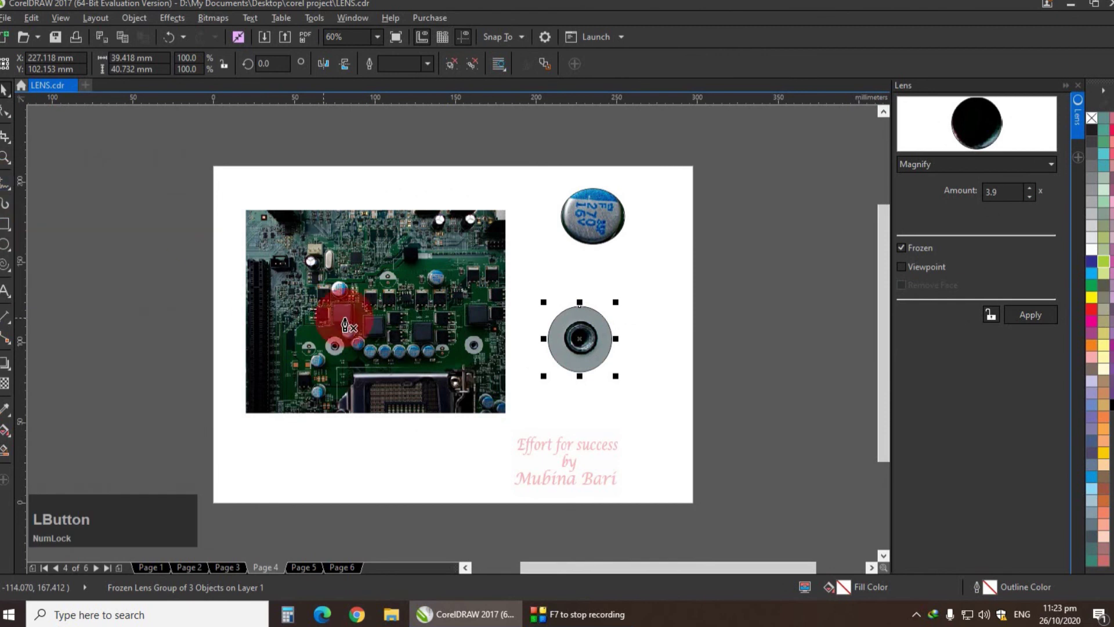
pyautogui.click(556, 347)
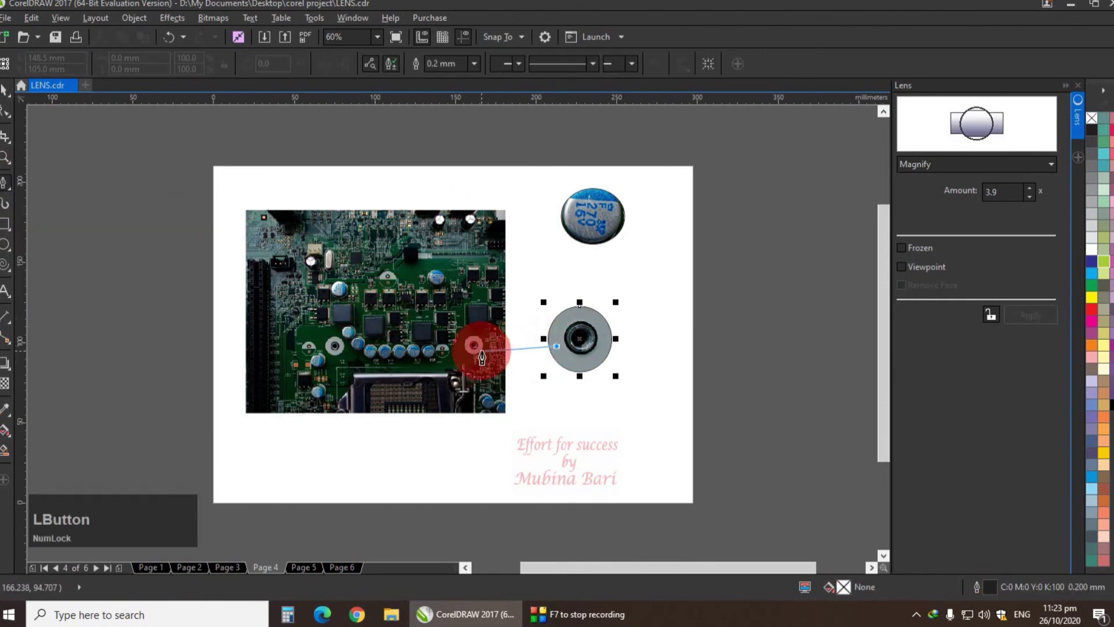
pyautogui.doubleClick(474, 346)
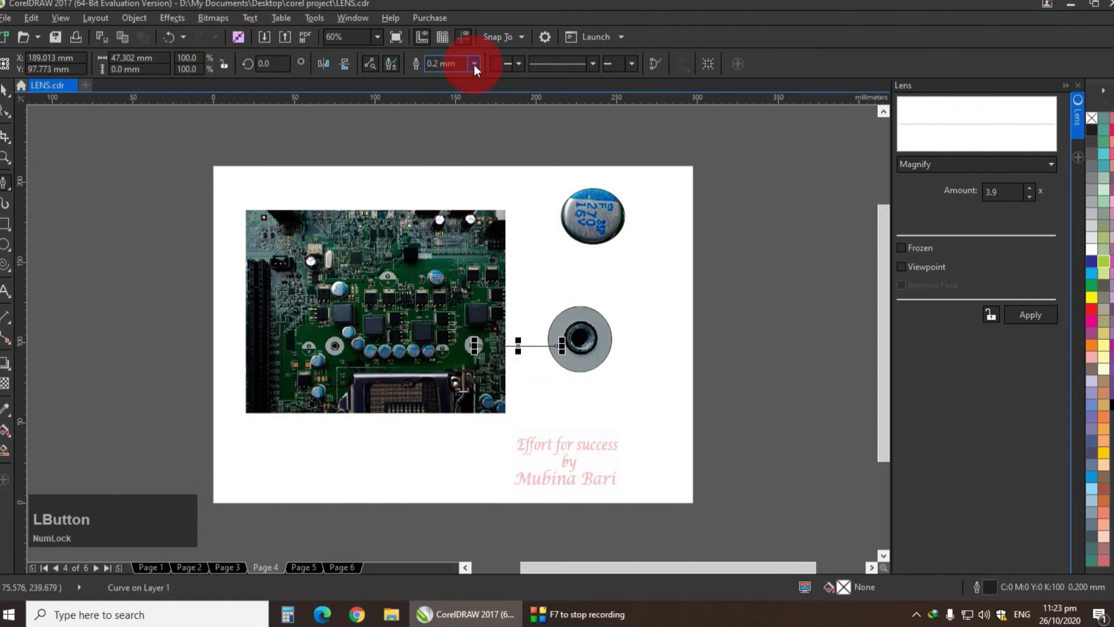
pyautogui.click(475, 64)
pyautogui.click(450, 173)
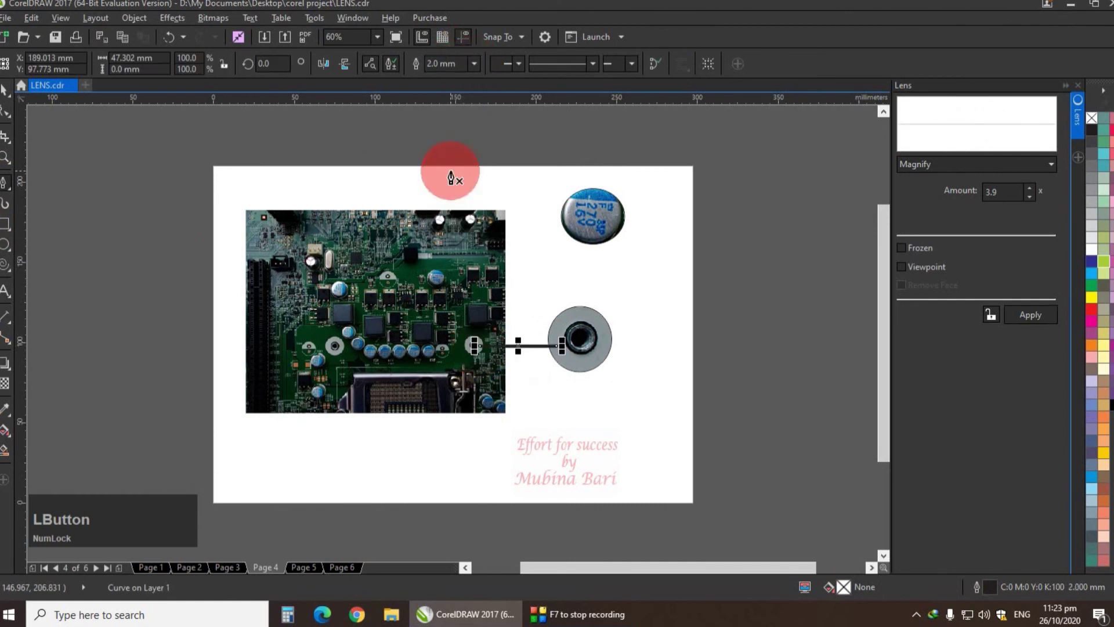
pyautogui.click(597, 410)
pyautogui.press('space')
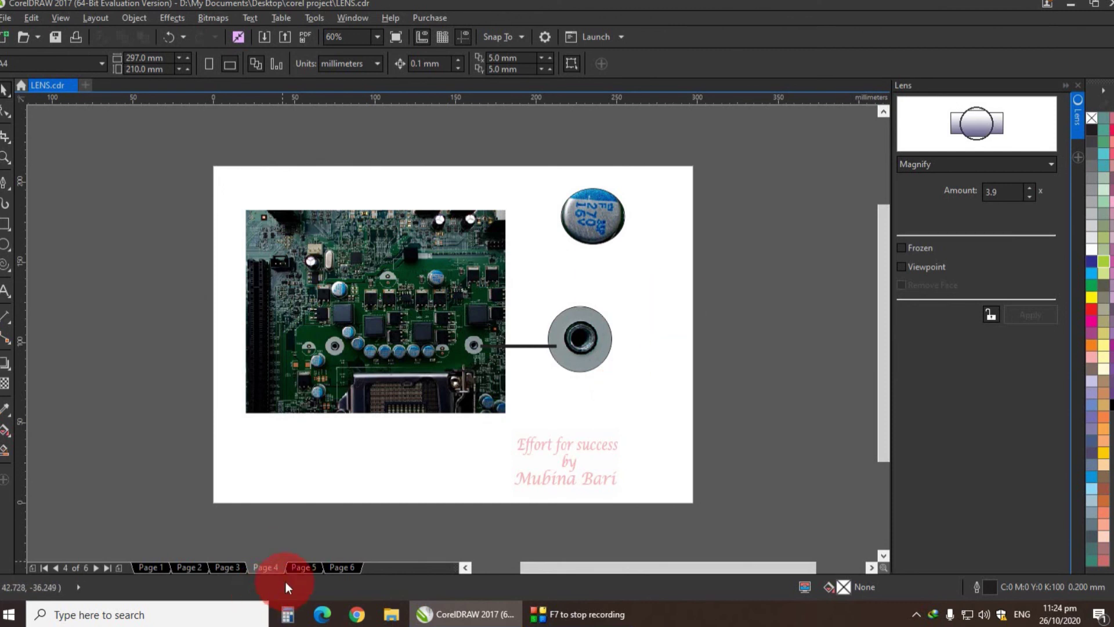
# Go to Page 5, select the portrait photo, and choose the Tinted Grayscale lens type
pyautogui.click(300, 567)
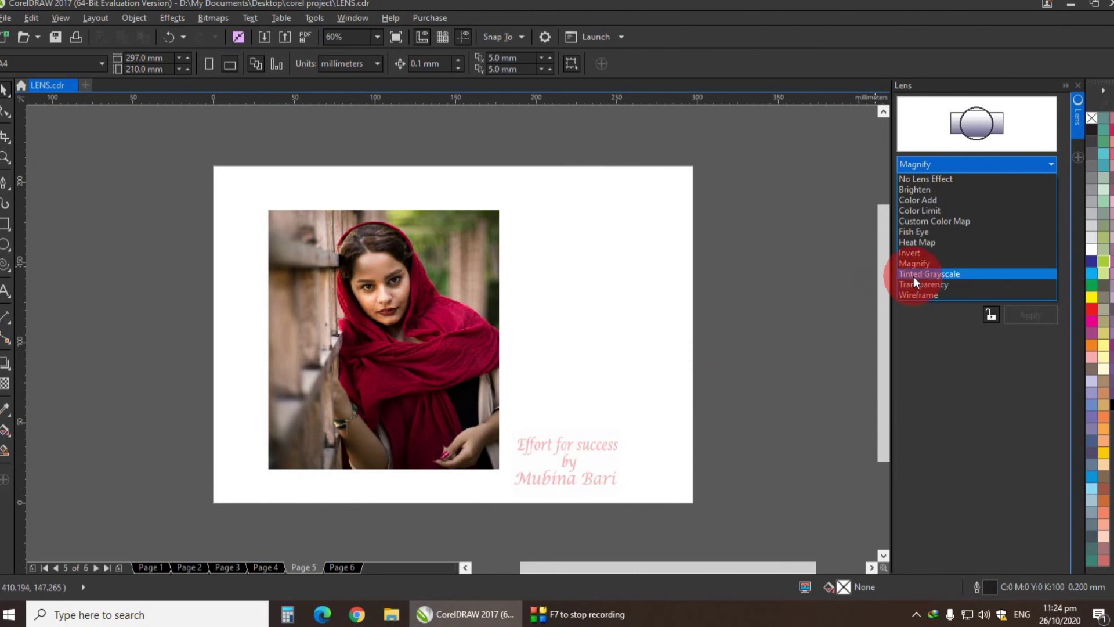
pyautogui.click(479, 339)
pyautogui.click(379, 427)
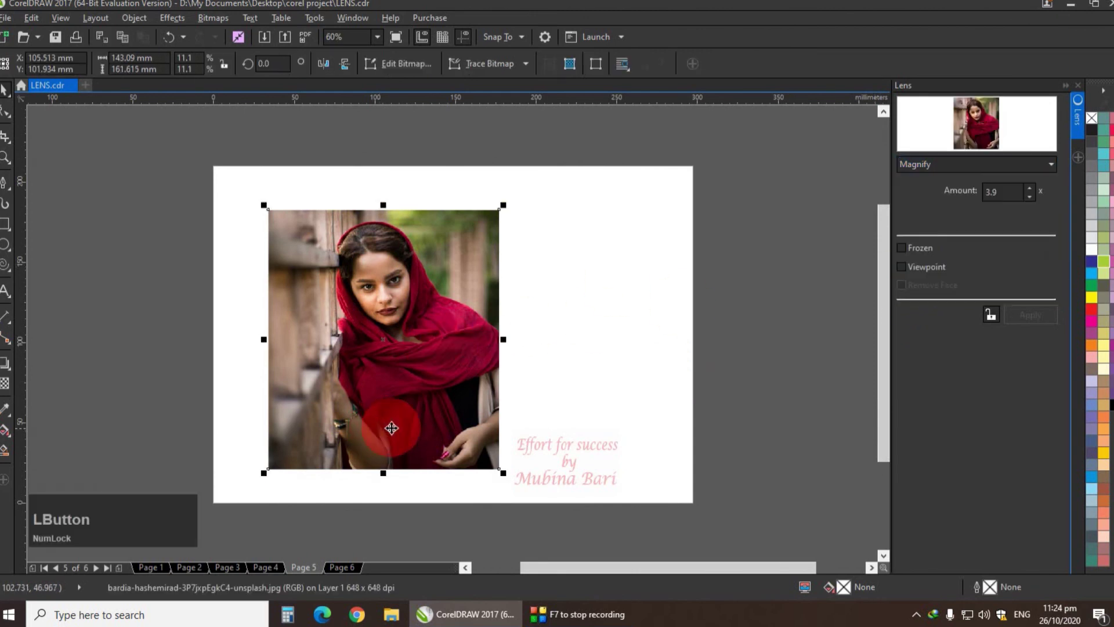
pyautogui.click(1059, 162)
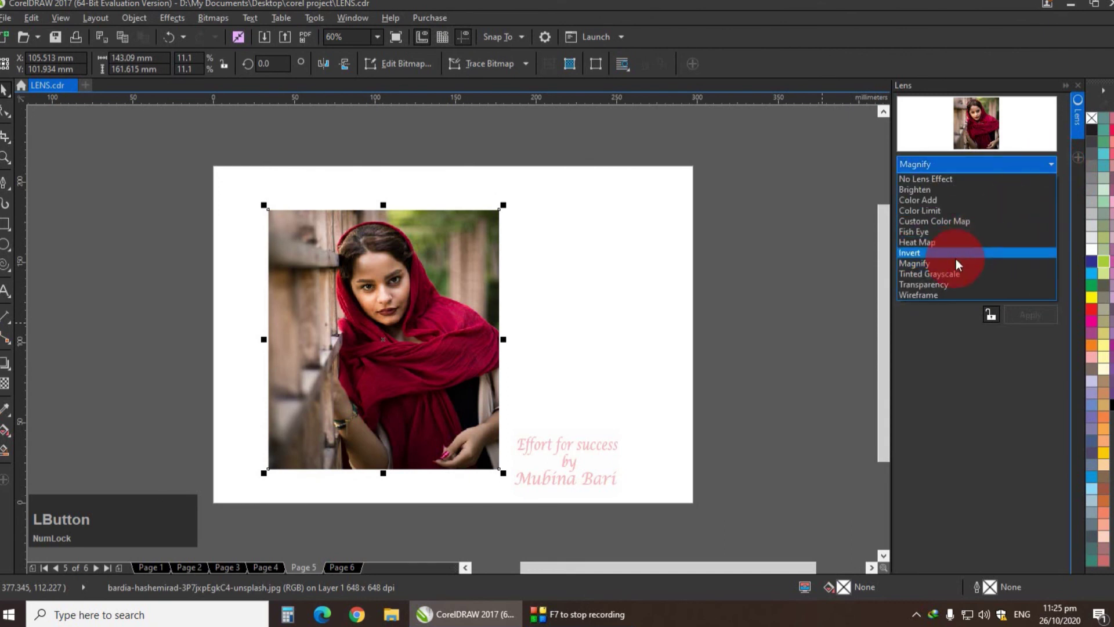
pyautogui.click(947, 274)
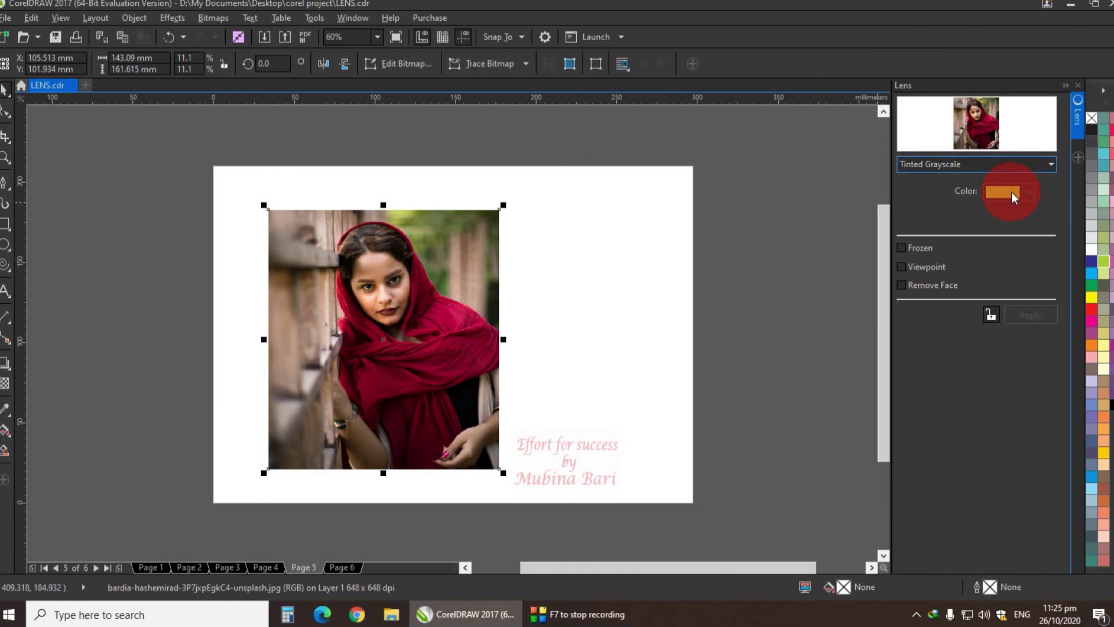
# Draw a rectangle about 29 by 26 mm at the portrait's upper-left corner and repeat copies rightward into a row of five
pyautogui.click(6, 231)
pyautogui.moveTo(268, 213)
pyautogui.mouseDown()
pyautogui.moveTo(273, 233)
pyautogui.moveTo(313, 252)
pyautogui.mouseUp()
pyautogui.moveTo(290, 230); pyautogui.dragTo(334, 230)
pyautogui.rightClick(333, 230)
pyautogui.hotkey('ctrl', 'r')
pyautogui.hotkey('ctrl', 'r')
pyautogui.hotkey('ctrl', 'r')
# Copy the row of five rectangles downward repeatedly to cover the whole portrait with a six-row grid
pyautogui.moveTo(261, 188); pyautogui.dragTo(506, 264)
pyautogui.moveTo(375, 231); pyautogui.dragTo(377, 276)
pyautogui.rightClick(377, 276)
pyautogui.hotkey('ctrl', 'r')
pyautogui.hotkey('ctrl', 'r')
pyautogui.hotkey('ctrl', 'r')
pyautogui.hotkey('ctrl', 'r')
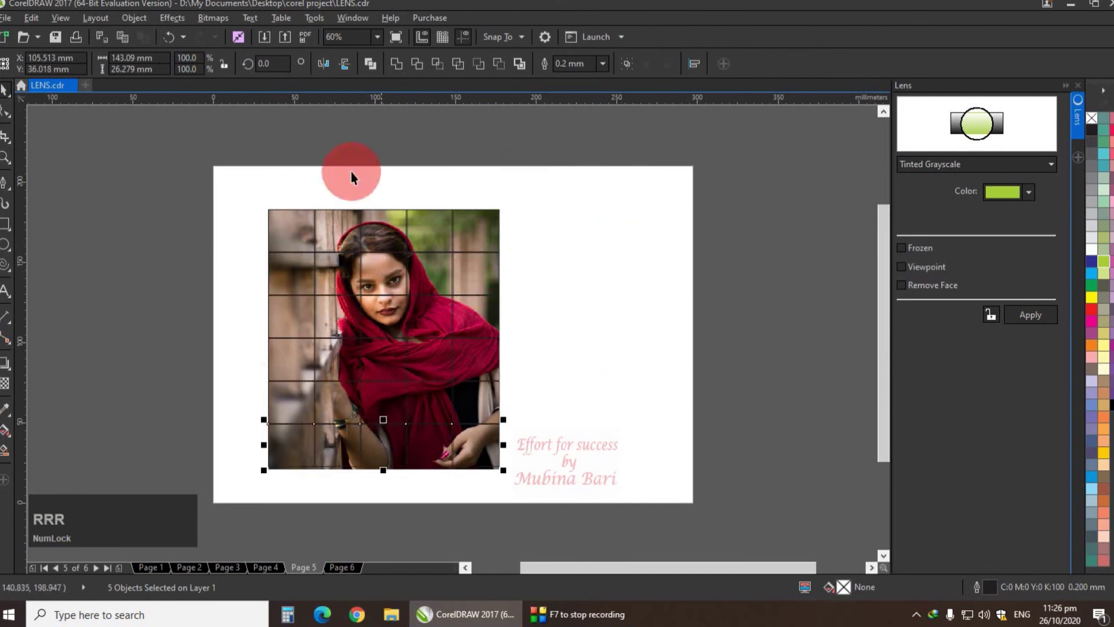
pyautogui.click(638, 391)
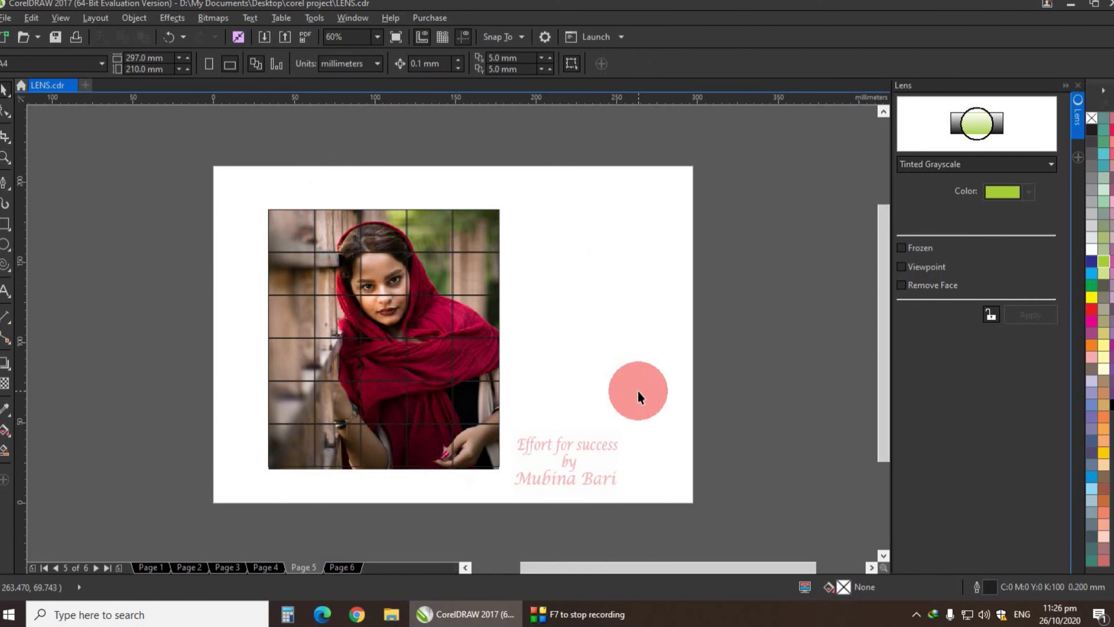
# Apply a green Tinted Grayscale lens to the grid cell over the eyes and a pink one (C15 M93 Y43 K1) to the cell below
pyautogui.moveTo(638, 391); pyautogui.dragTo(390, 283)
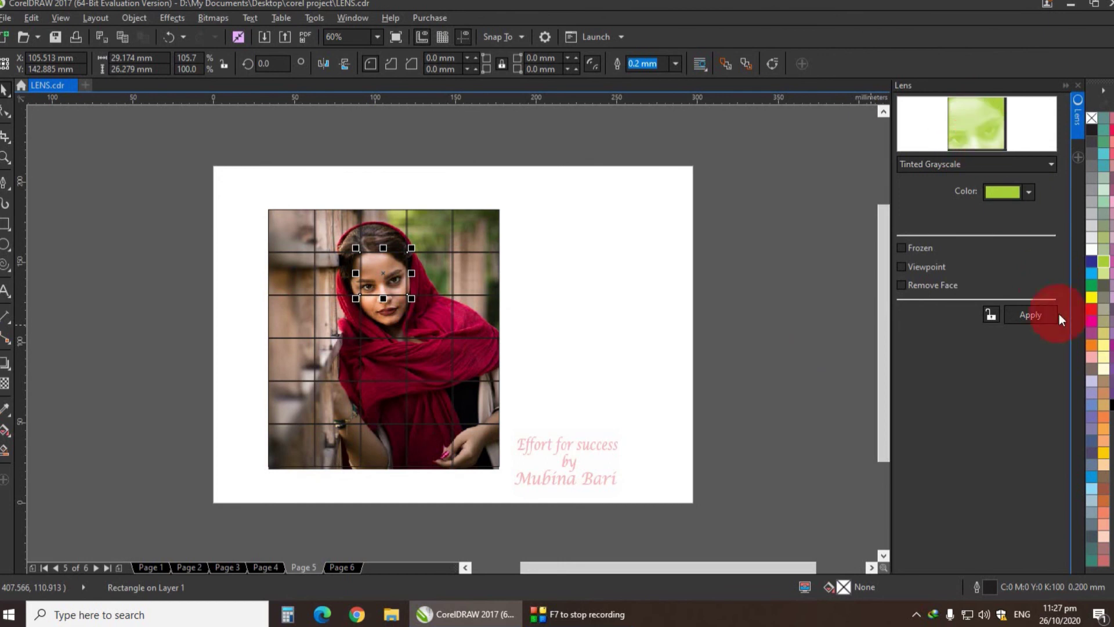
pyautogui.click(1030, 314)
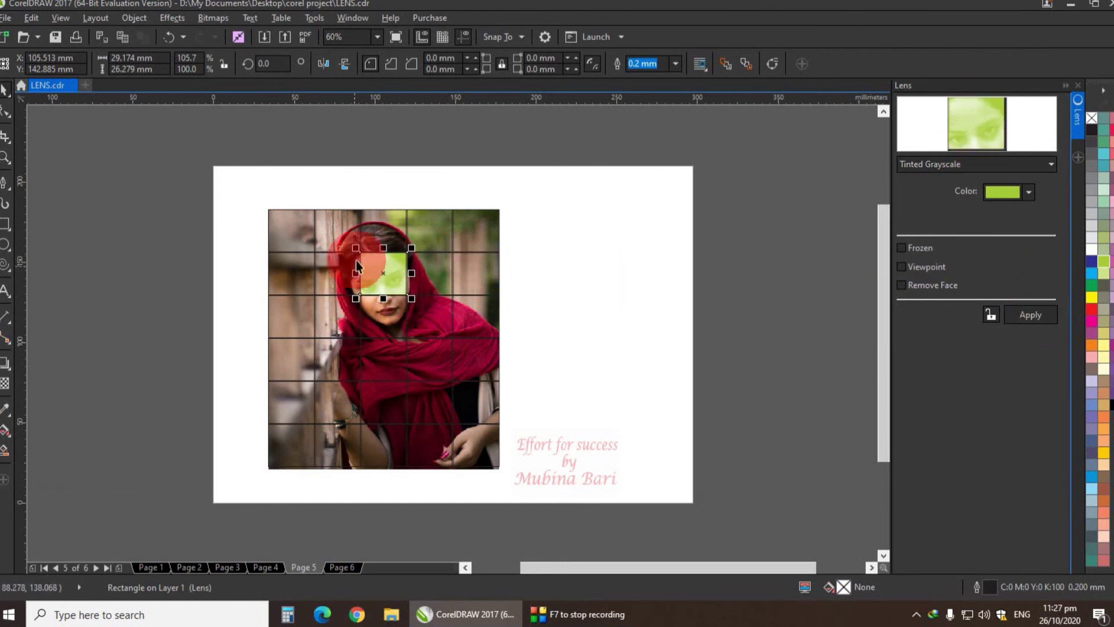
pyautogui.moveTo(384, 316); pyautogui.dragTo(385, 358)
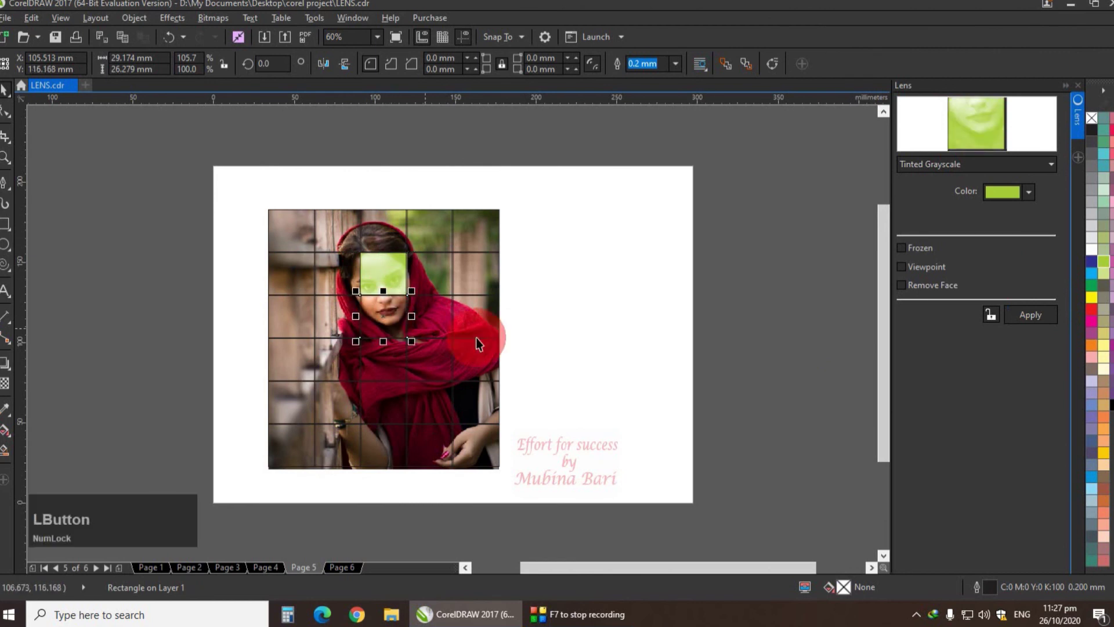
pyautogui.click(1028, 192)
pyautogui.click(1056, 271)
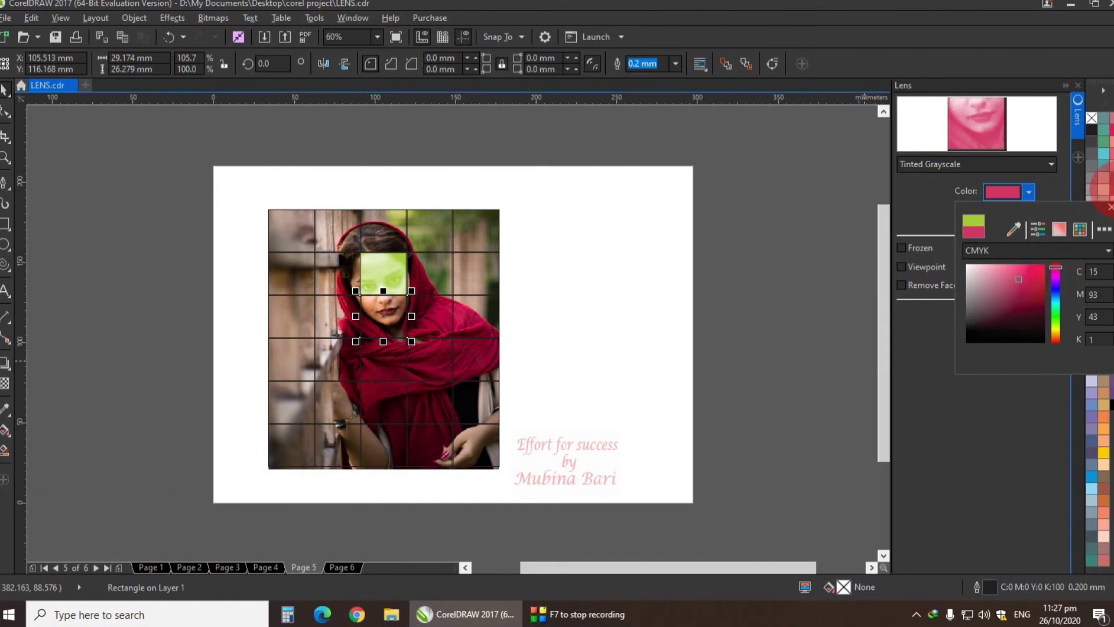
pyautogui.click(1109, 207)
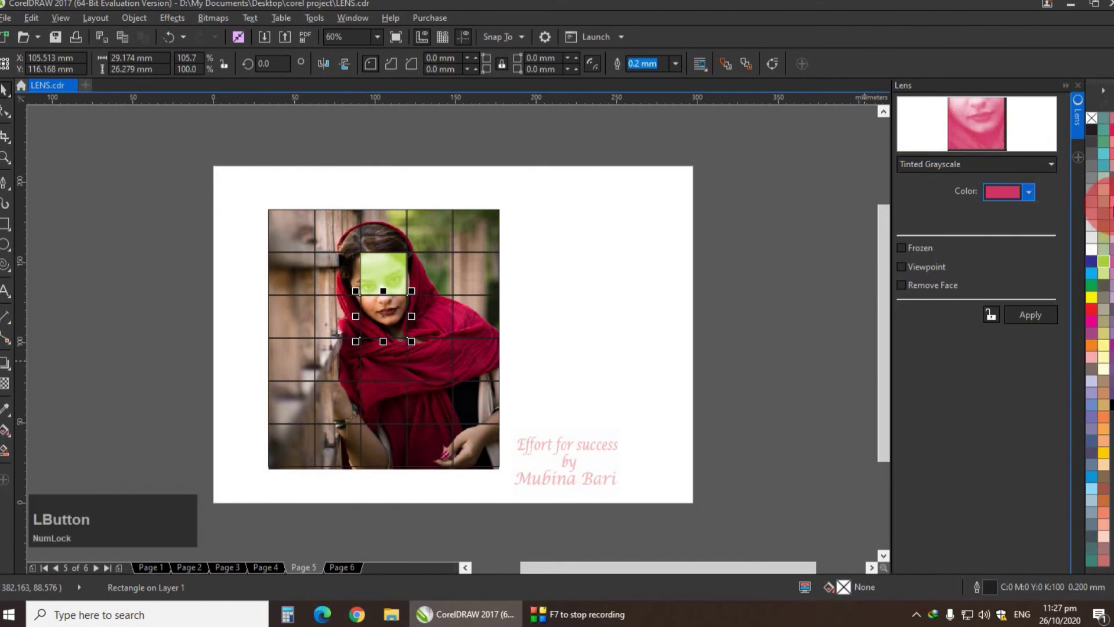
pyautogui.click(1027, 317)
# Move the grid's bottom-right rectangle off the portrait, and desaturate the photo underneath
pyautogui.moveTo(596, 307); pyautogui.dragTo(438, 313)
pyautogui.moveTo(555, 433)
pyautogui.mouseDown()
pyautogui.moveTo(476, 445)
pyautogui.moveTo(562, 441)
pyautogui.mouseUp()
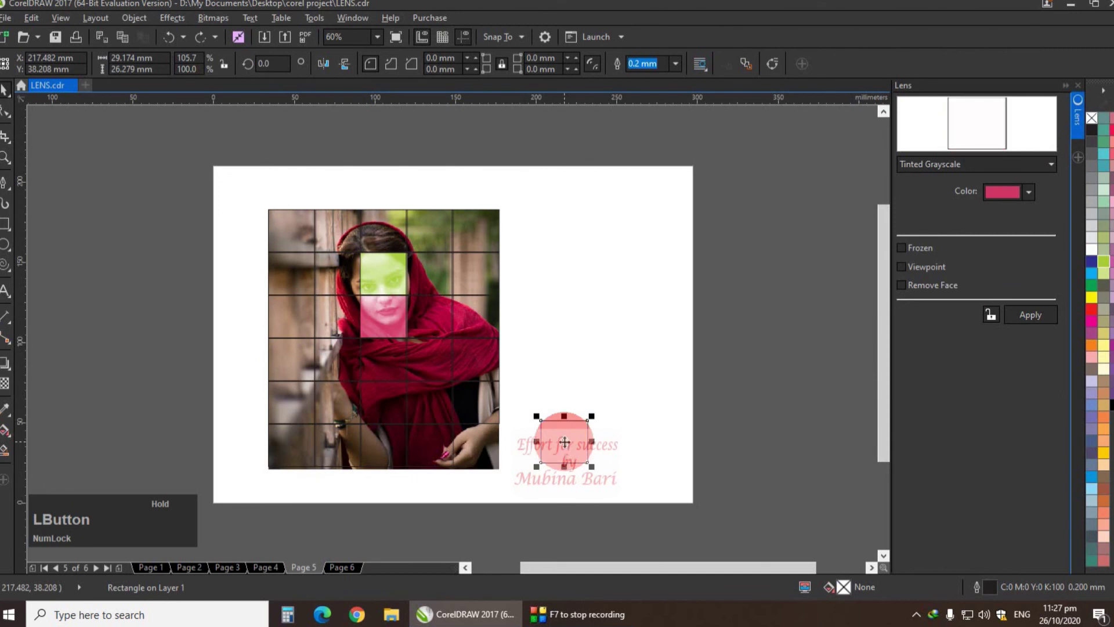
pyautogui.click(471, 458)
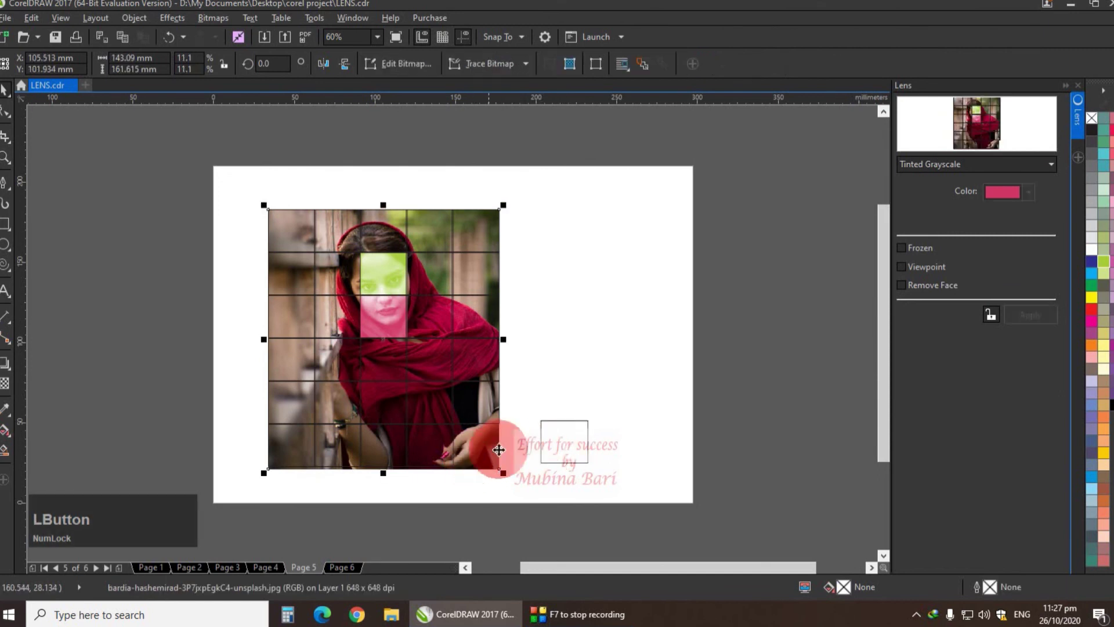
pyautogui.click(167, 20)
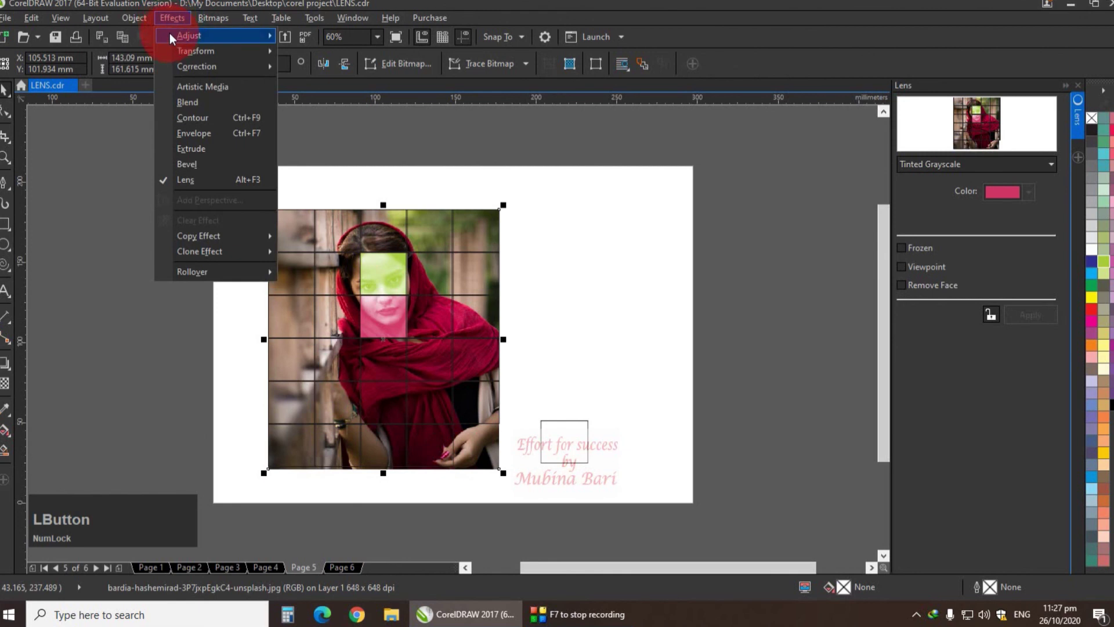
pyautogui.moveTo(172, 37)
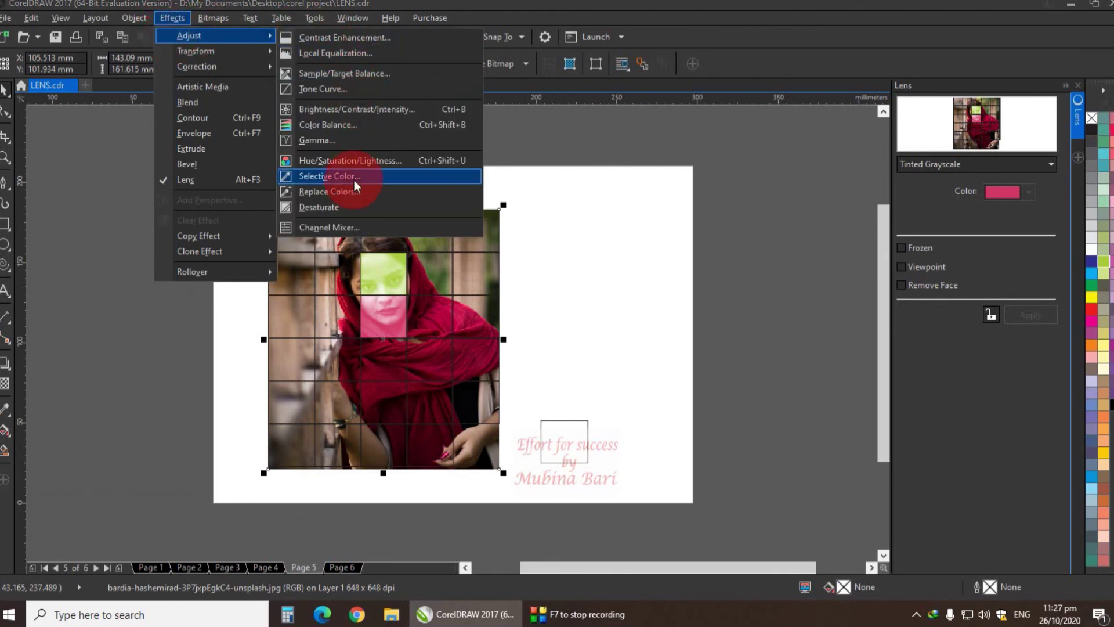
pyautogui.click(345, 211)
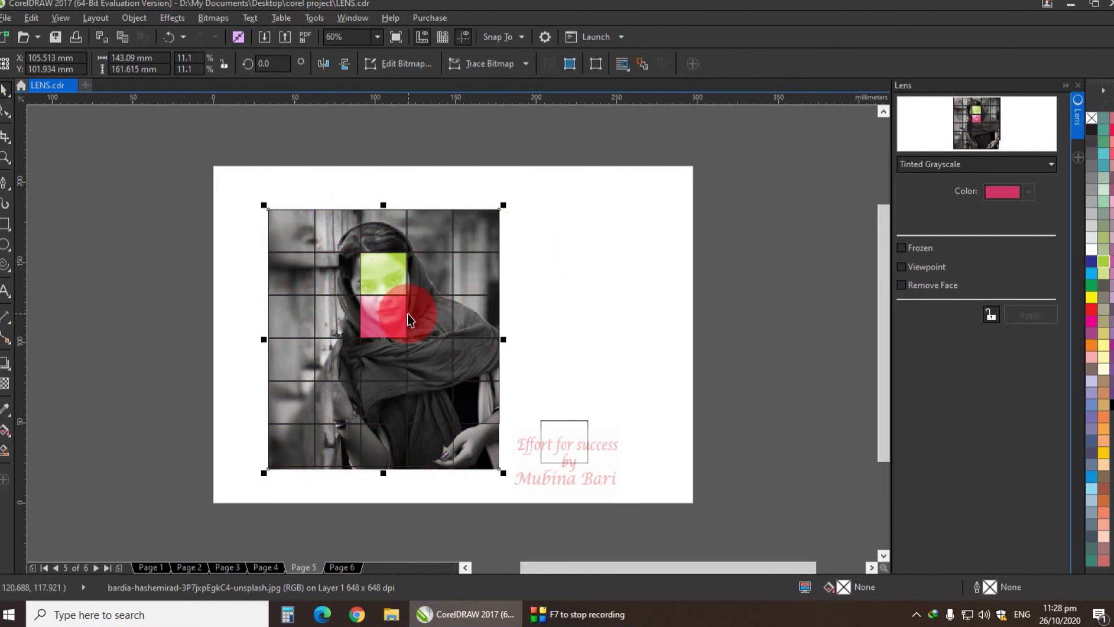
# Return the displaced rectangle to the grid's bottom-right corner and shift the green tint from the eyes cell to the cell above
pyautogui.moveTo(577, 438); pyautogui.dragTo(490, 442)
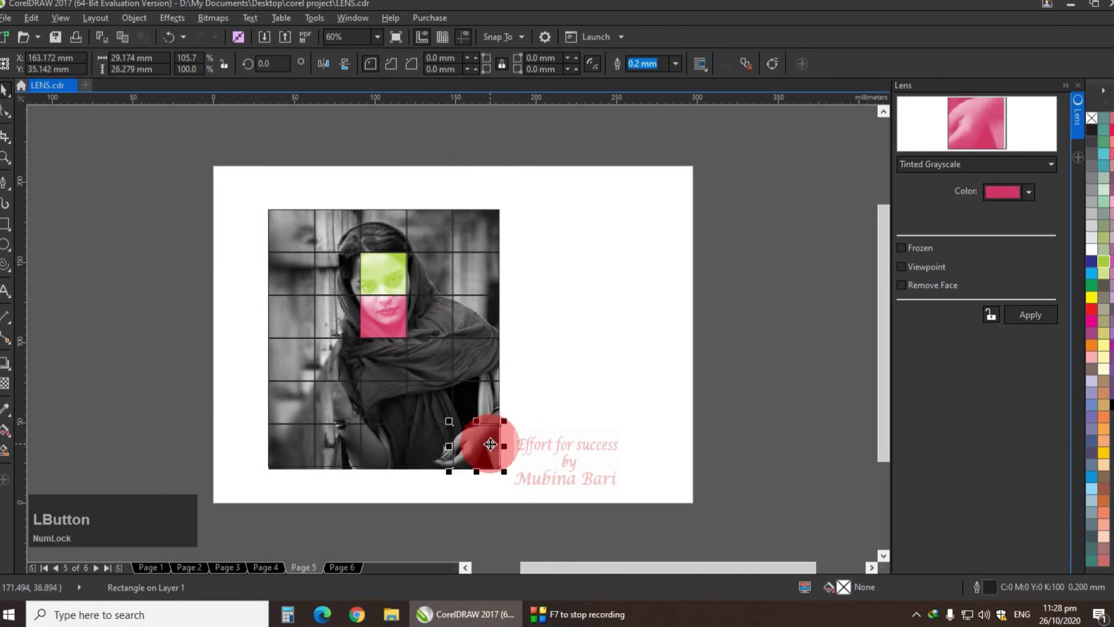
pyautogui.hotkey('ctrl', 'z')
pyautogui.moveTo(554, 360); pyautogui.dragTo(381, 226)
# Apply Tinted Grayscale lenses in yellow to the second row's second cell, blue to the bottom-right cell and orange to the third row's first cell
pyautogui.moveTo(446, 252); pyautogui.dragTo(333, 279)
pyautogui.click(1092, 297)
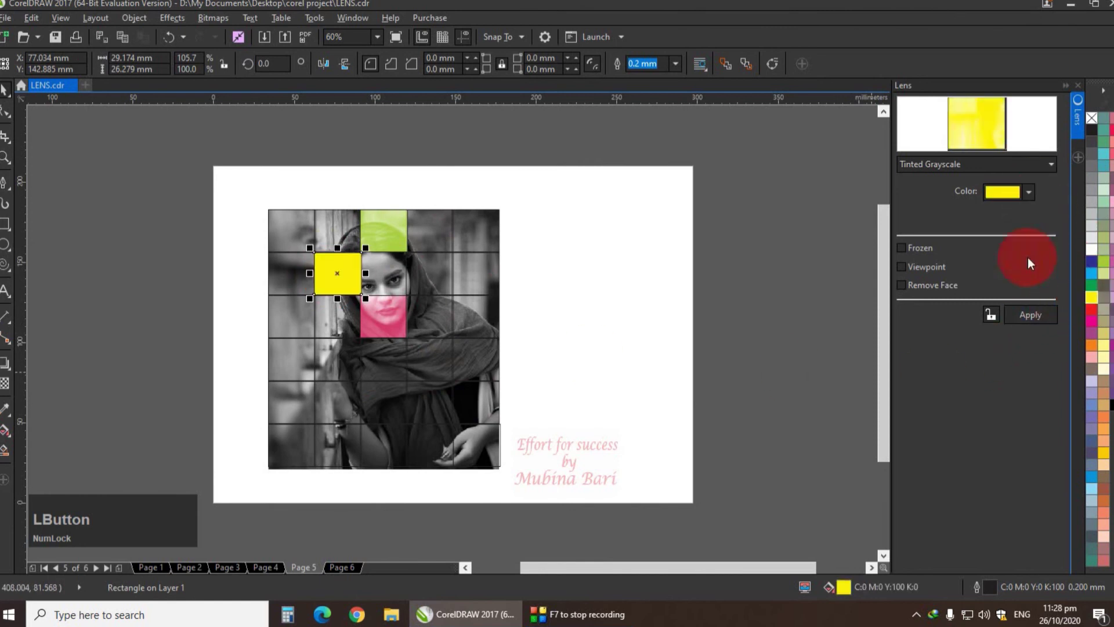
pyautogui.click(1030, 315)
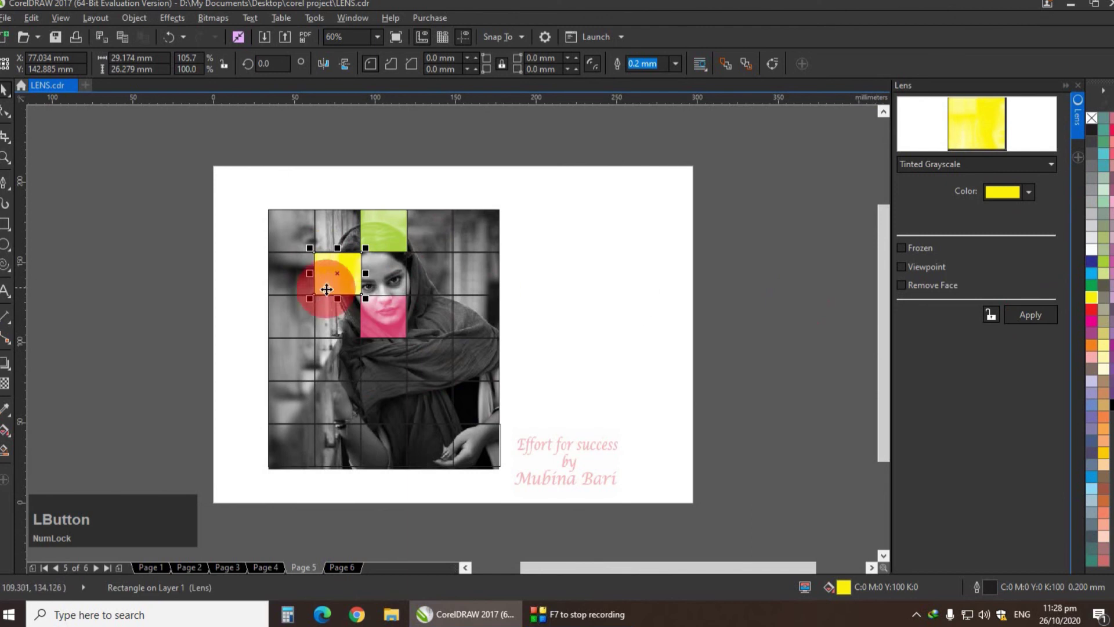
pyautogui.click(477, 445)
pyautogui.click(1091, 273)
pyautogui.click(1020, 323)
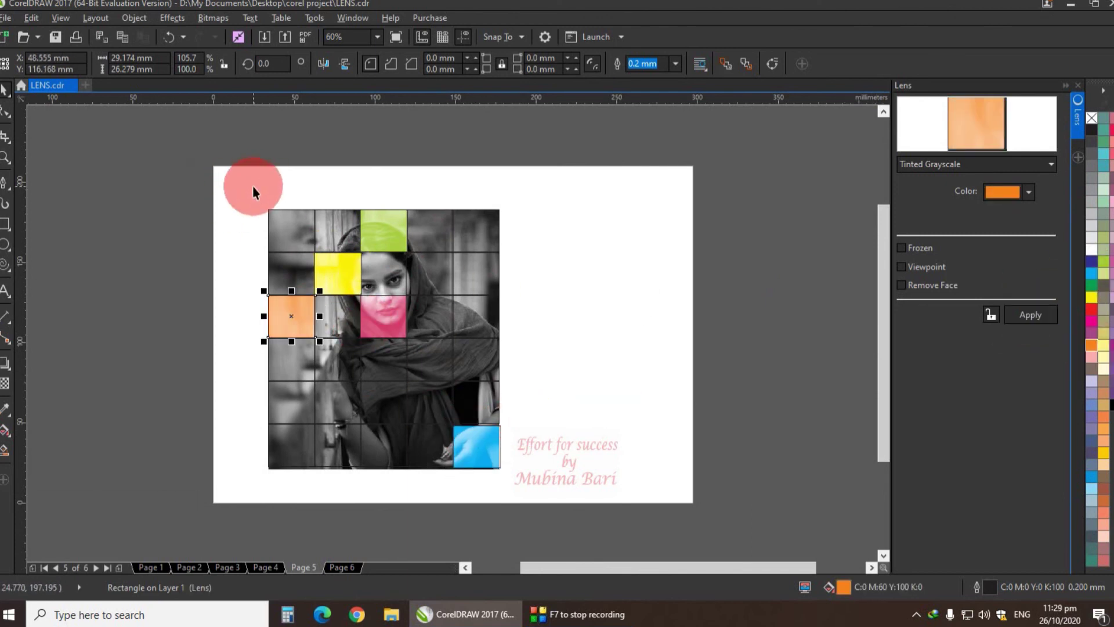
# Apply Tinted Grayscale lenses in light blue to the grid's top-left cell and purple to its top-right cell
pyautogui.click(261, 246)
pyautogui.click(1095, 408)
pyautogui.click(1026, 318)
pyautogui.click(476, 232)
pyautogui.click(1093, 333)
pyautogui.click(1025, 318)
# Apply Tinted Grayscale lenses in orange to the second row's fourth cell and green to the third row's last cell
pyautogui.click(429, 273)
pyautogui.click(1093, 345)
pyautogui.click(1026, 318)
pyautogui.click(475, 316)
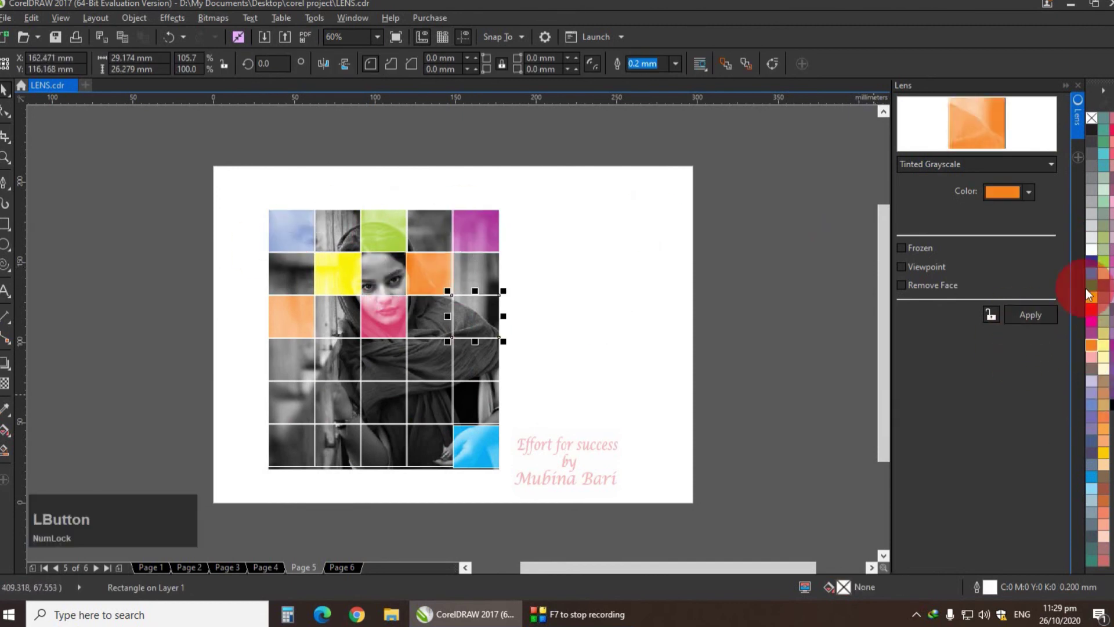
pyautogui.click(1091, 285)
pyautogui.click(1031, 314)
# Tint the fourth row's second cell pinkish purple and its fourth cell pale yellow with Tinted Grayscale lenses
pyautogui.click(336, 360)
pyautogui.click(1090, 334)
pyautogui.click(1030, 314)
pyautogui.click(429, 359)
pyautogui.click(1103, 344)
# Shift the blue tint from the bottom-right cell up to the last cell of the fifth row
pyautogui.moveTo(473, 448)
pyautogui.mouseDown()
pyautogui.moveTo(427, 449)
pyautogui.moveTo(487, 454)
pyautogui.mouseUp()
pyautogui.click(471, 408)
pyautogui.moveTo(493, 411); pyautogui.dragTo(494, 400)
pyautogui.click(529, 402)
# Apply Tinted Grayscale lenses in teal to the fifth row's middle cell and amber yellow to its first cell
pyautogui.click(387, 401)
pyautogui.click(1091, 560)
pyautogui.click(1030, 315)
pyautogui.click(302, 408)
pyautogui.click(1103, 452)
pyautogui.click(1030, 315)
# Apply Tinted Grayscale lenses in magenta to the bottom row's second cell and purple to its fourth cell, and deselect
pyautogui.click(349, 459)
pyautogui.click(1091, 321)
pyautogui.click(1031, 315)
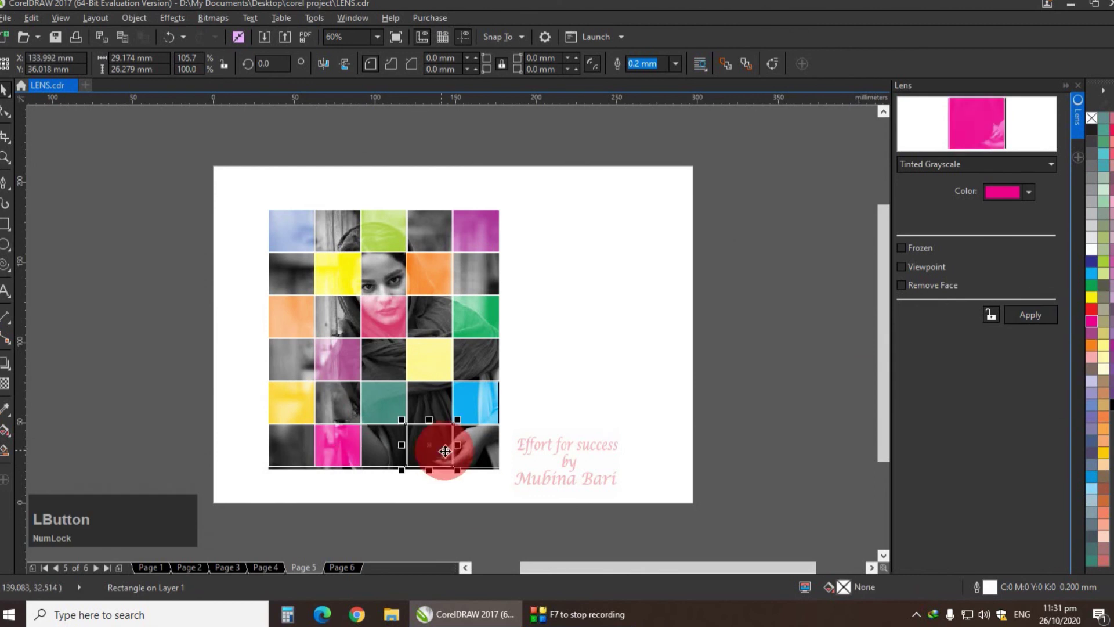
pyautogui.click(437, 452)
pyautogui.click(1111, 393)
pyautogui.click(1031, 315)
pyautogui.click(587, 413)
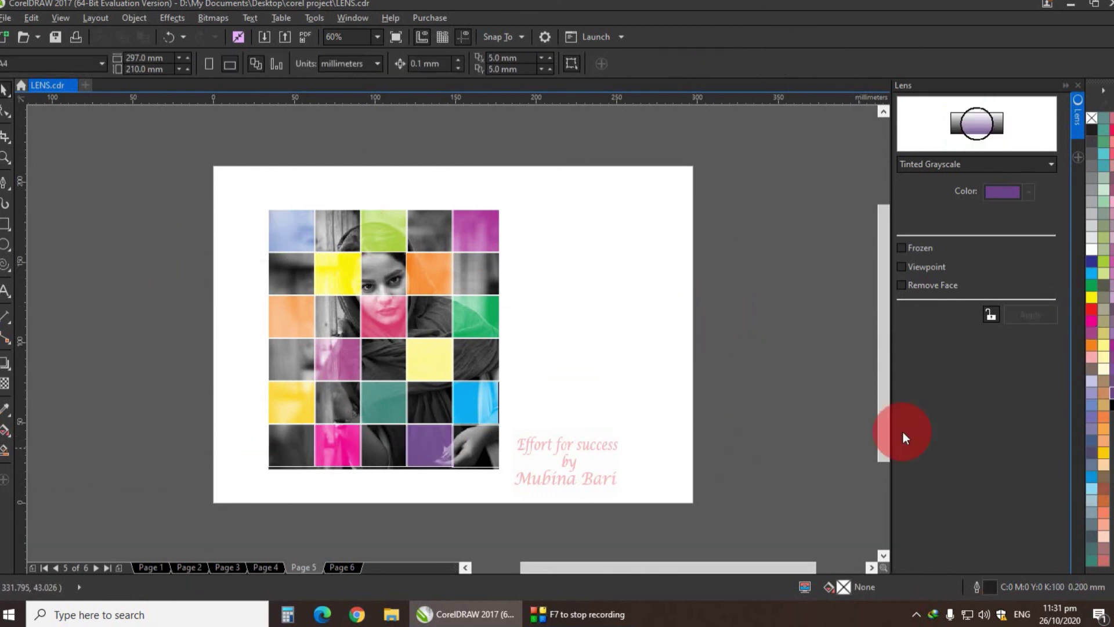
# Select the whole rectangle grid over the portrait and remove its outlines
pyautogui.moveTo(231, 176); pyautogui.dragTo(583, 499)
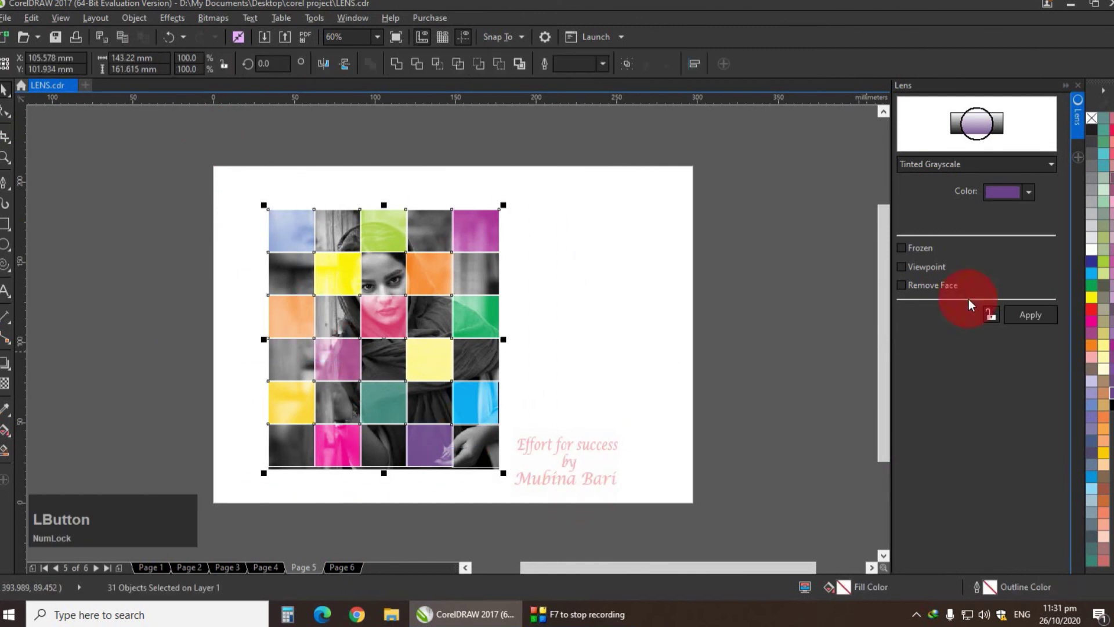
pyautogui.click(1092, 121)
pyautogui.rightClick(1091, 125)
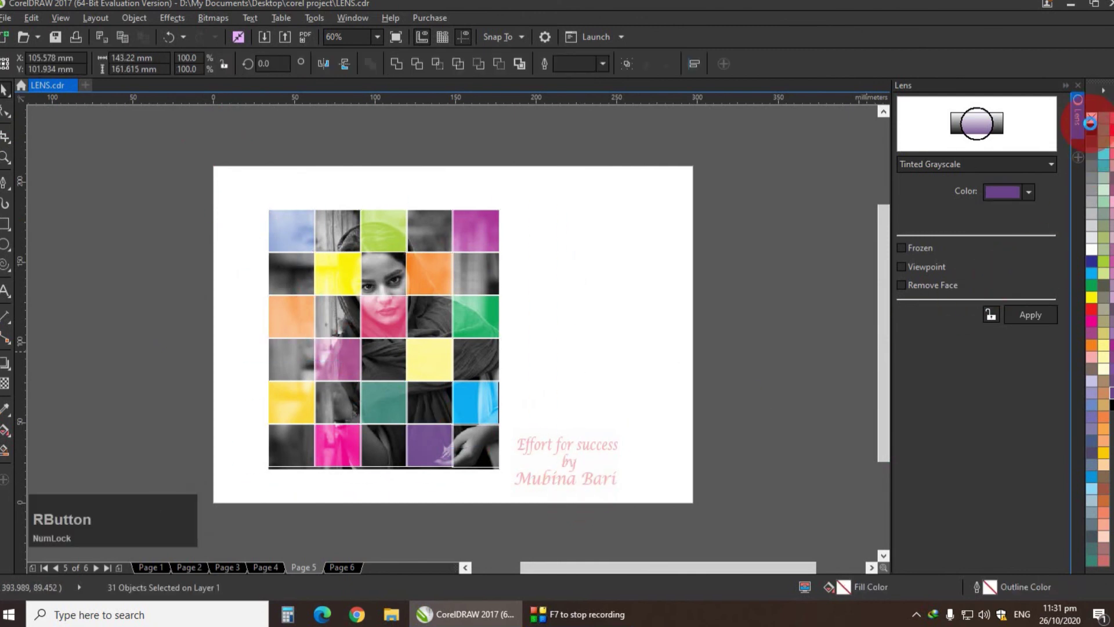
pyautogui.click(673, 256)
pyautogui.click(481, 287)
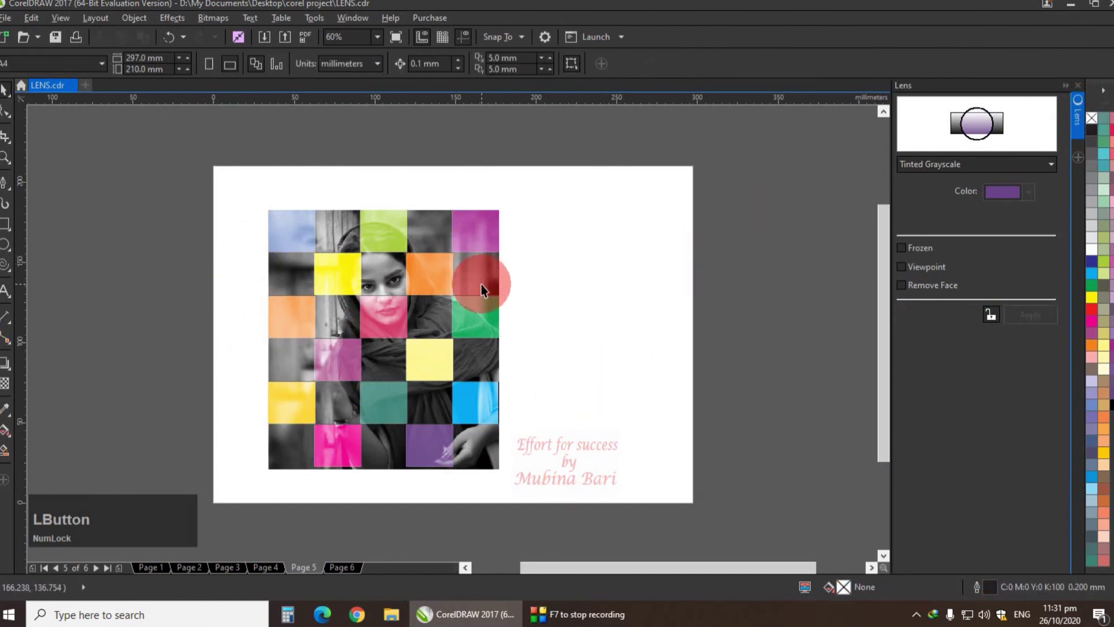
pyautogui.click(975, 185)
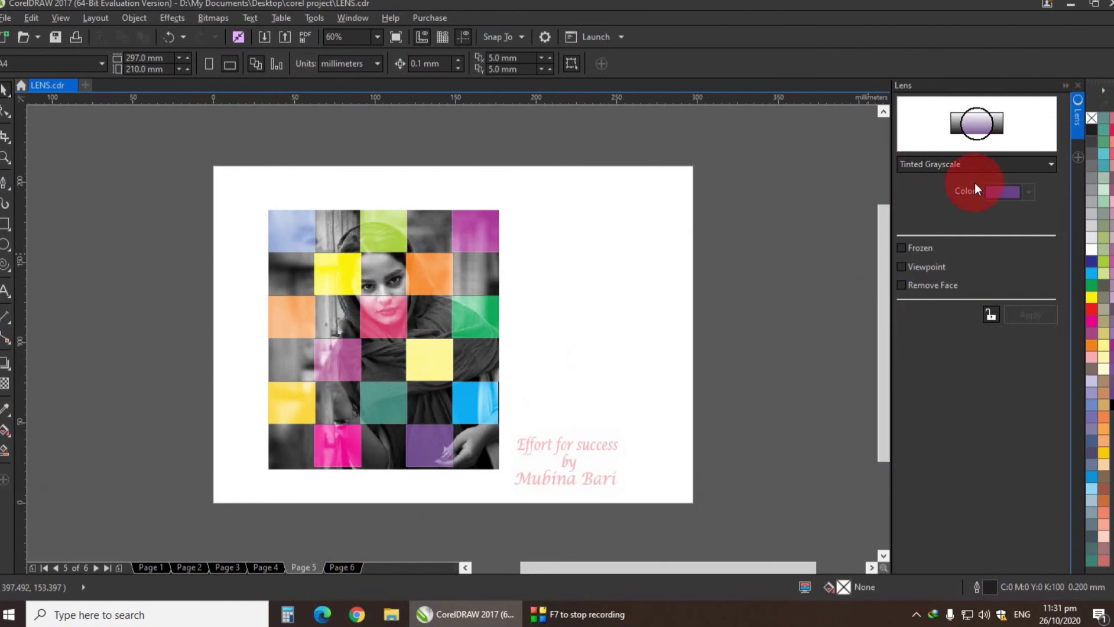
# Select the whole rectangle grid over the portrait and give it white outlines
pyautogui.moveTo(232, 176); pyautogui.dragTo(576, 475)
pyautogui.rightClick(1089, 248)
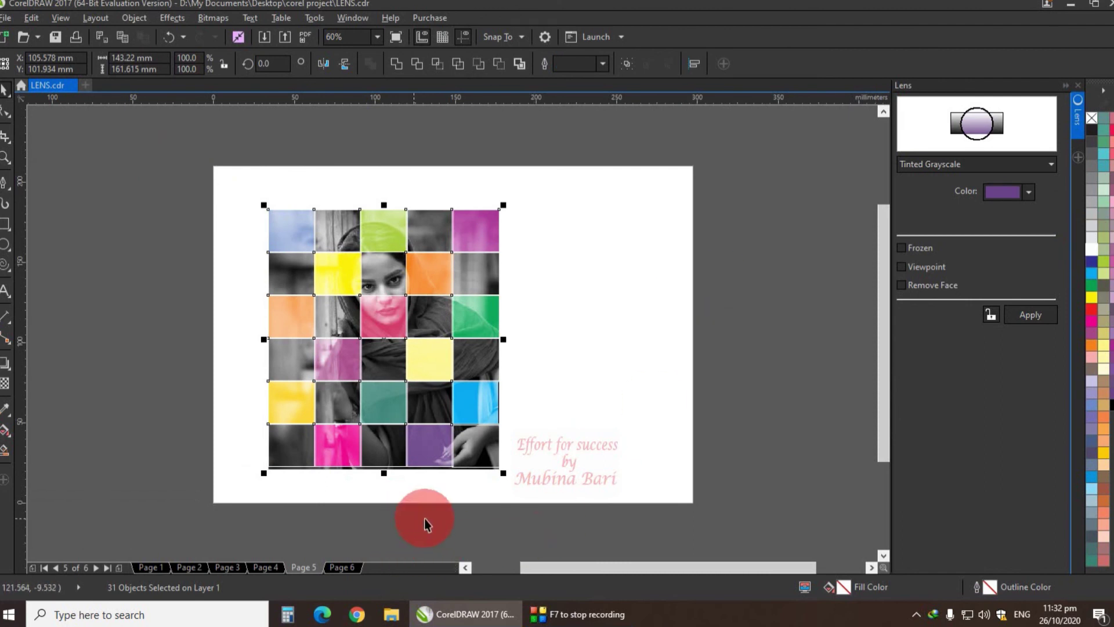
pyautogui.click(452, 541)
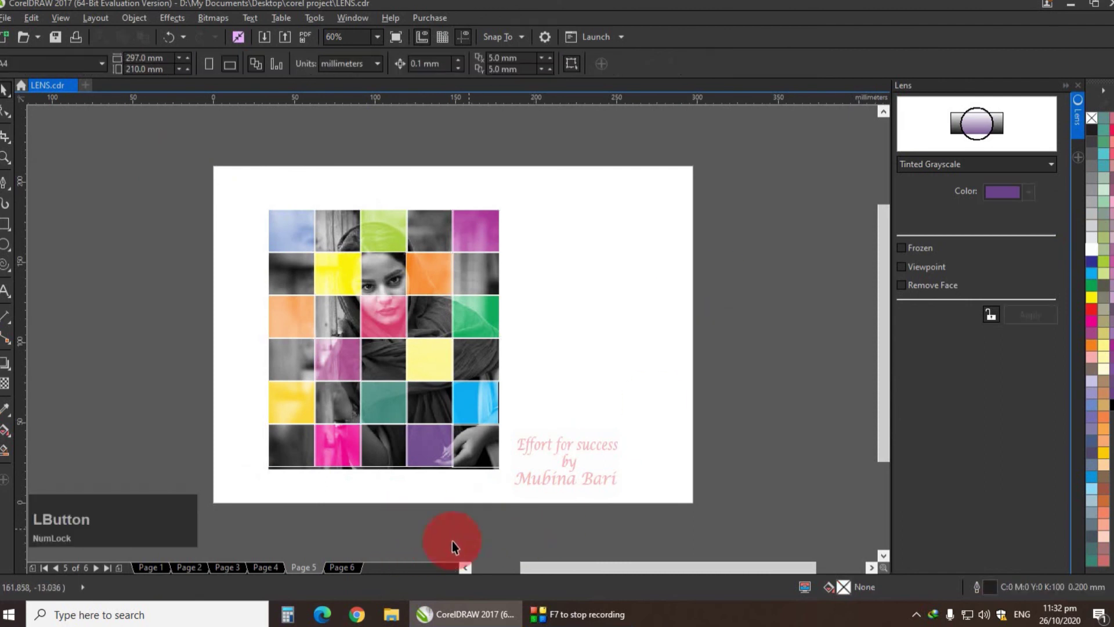
# On Page 6, draw an ellipse about 135 by 33 mm across the EFS text and fill it blue (C100 M20 Y0 K0)
pyautogui.click(354, 566)
pyautogui.click(1048, 164)
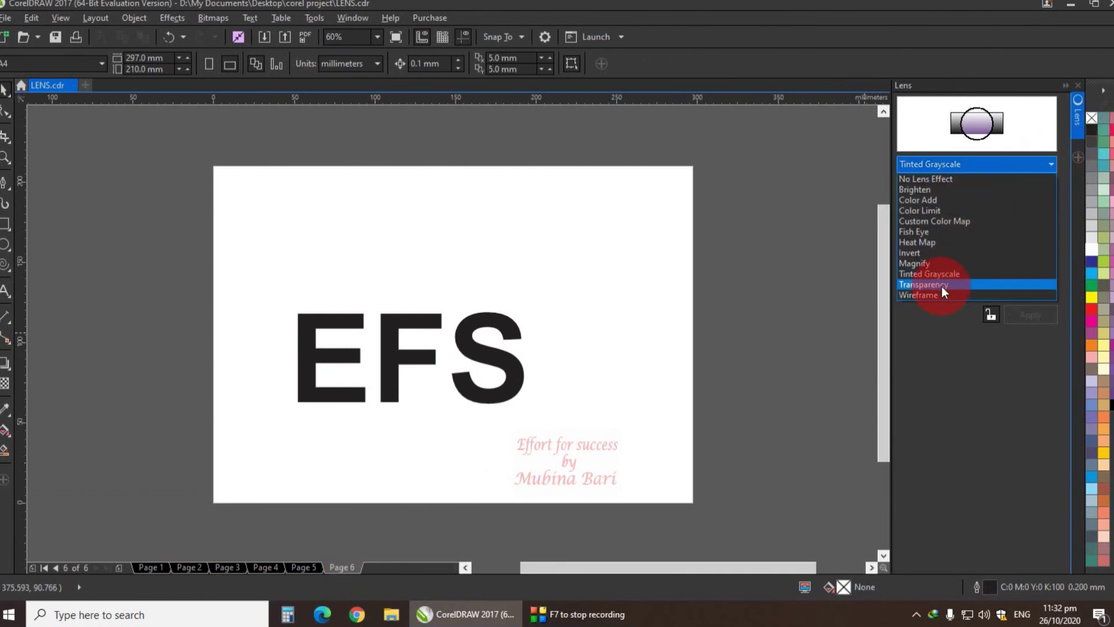
pyautogui.click(9, 242)
pyautogui.click(37, 243)
pyautogui.moveTo(274, 269); pyautogui.dragTo(373, 368)
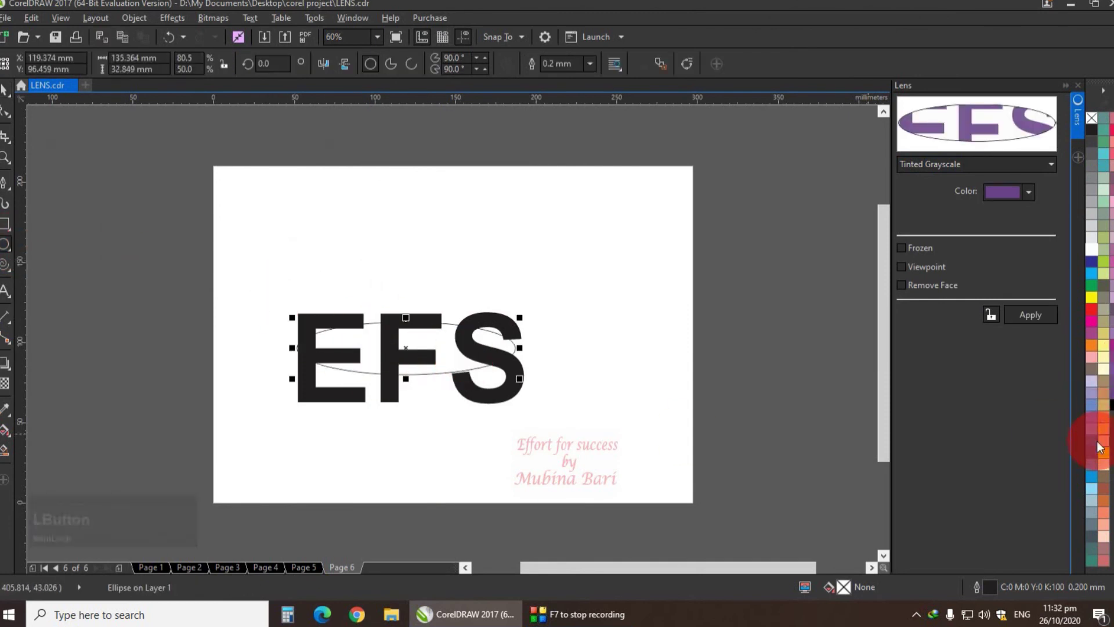
pyautogui.click(1091, 476)
# Apply a Transparency lens with a 50% rate to the blue ellipse
pyautogui.click(1050, 164)
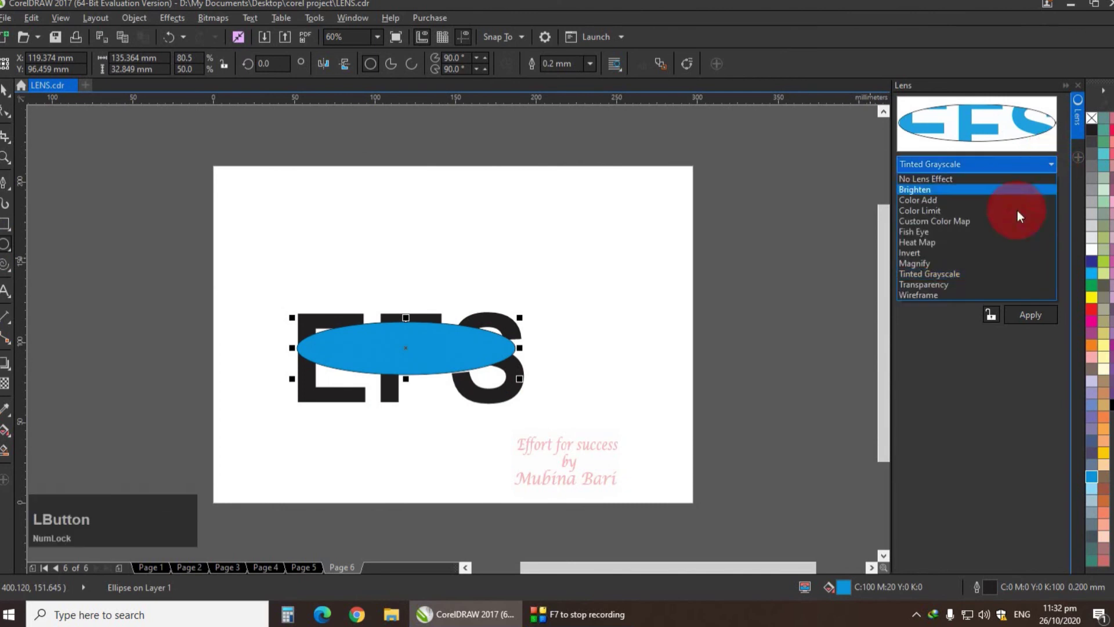
pyautogui.click(941, 282)
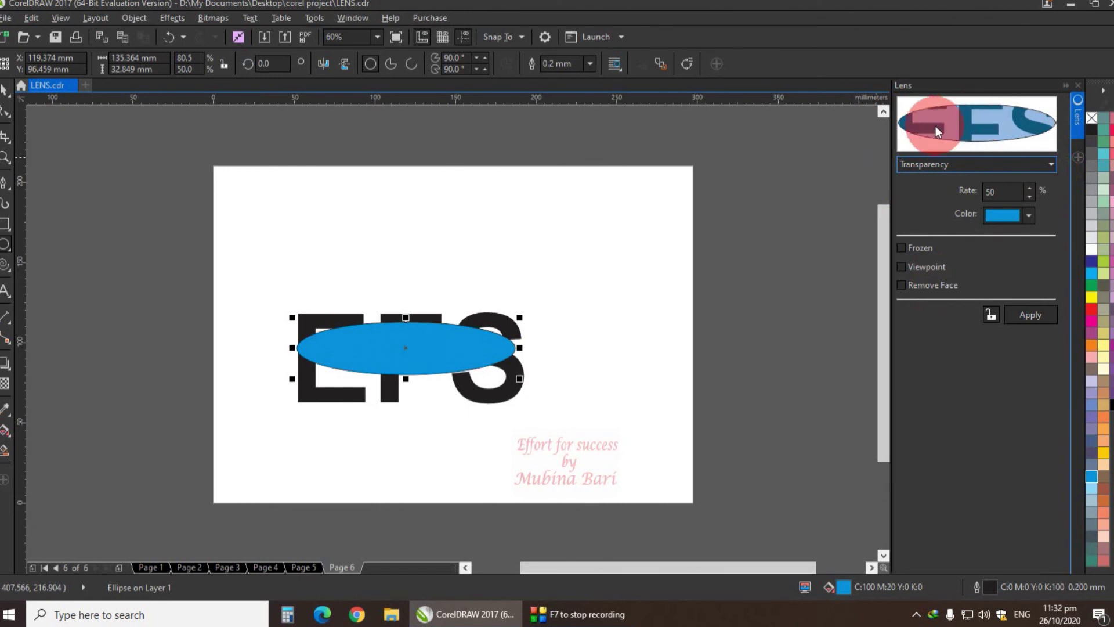
pyautogui.click(1032, 316)
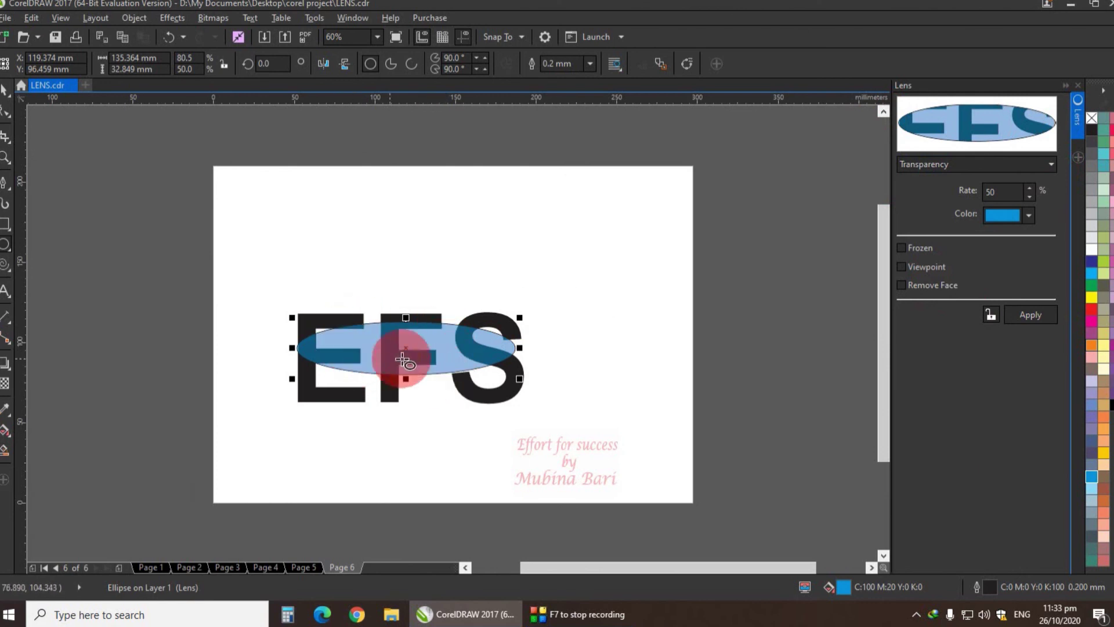
# Set the ellipse's Transparency lens to a 70% rate and green color C66 M0 Y100 K0, and apply it
pyautogui.click(1033, 221)
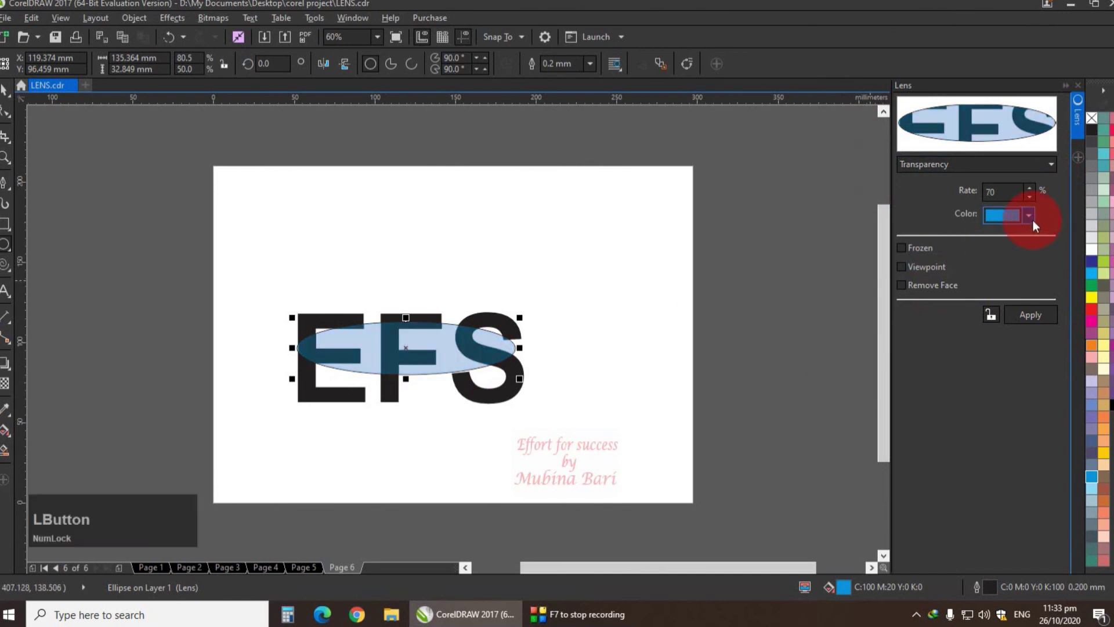
pyautogui.click(1032, 216)
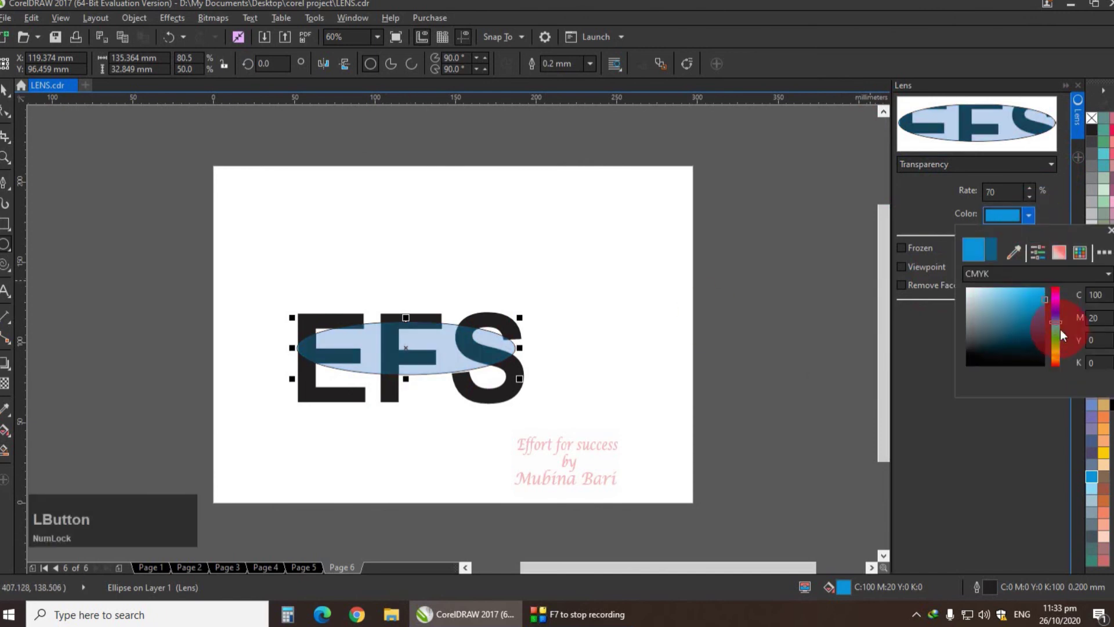
pyautogui.click(1056, 344)
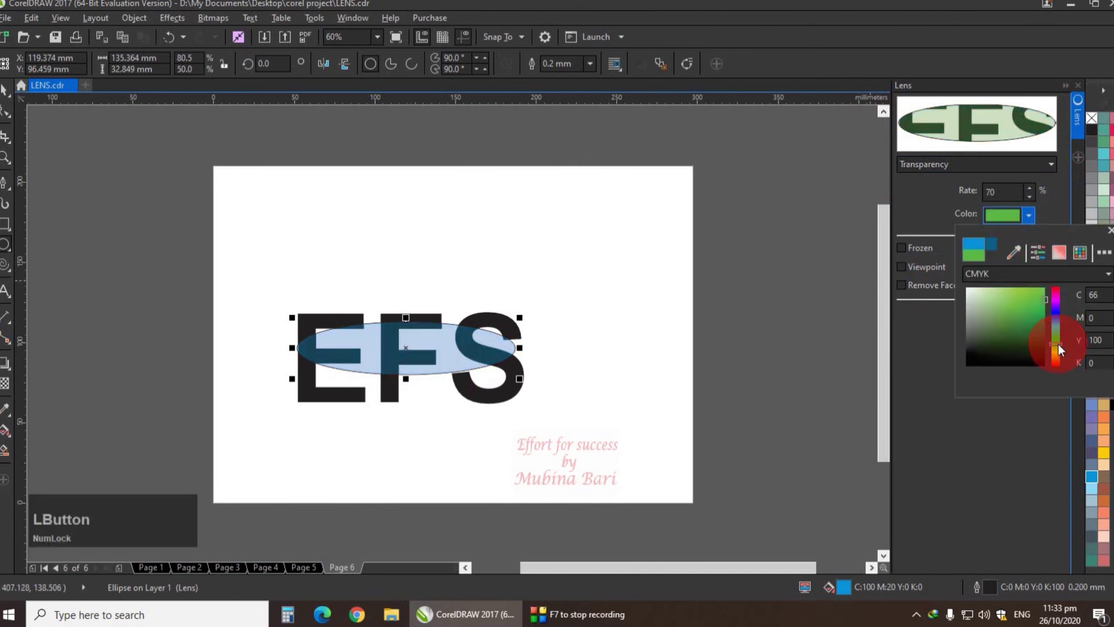
pyautogui.click(1110, 230)
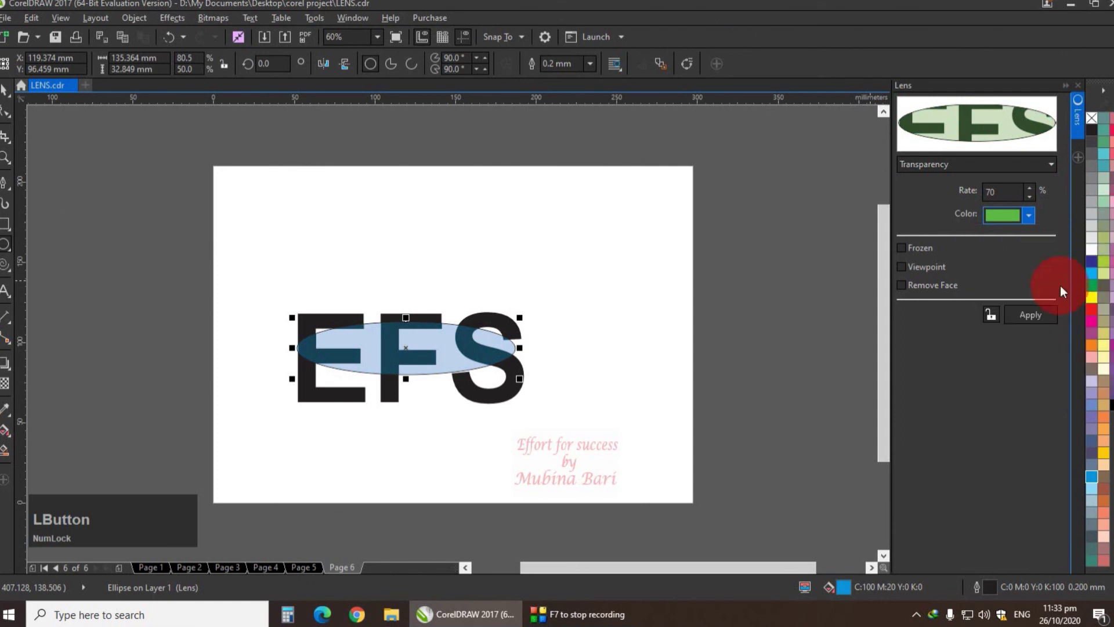
pyautogui.click(1035, 317)
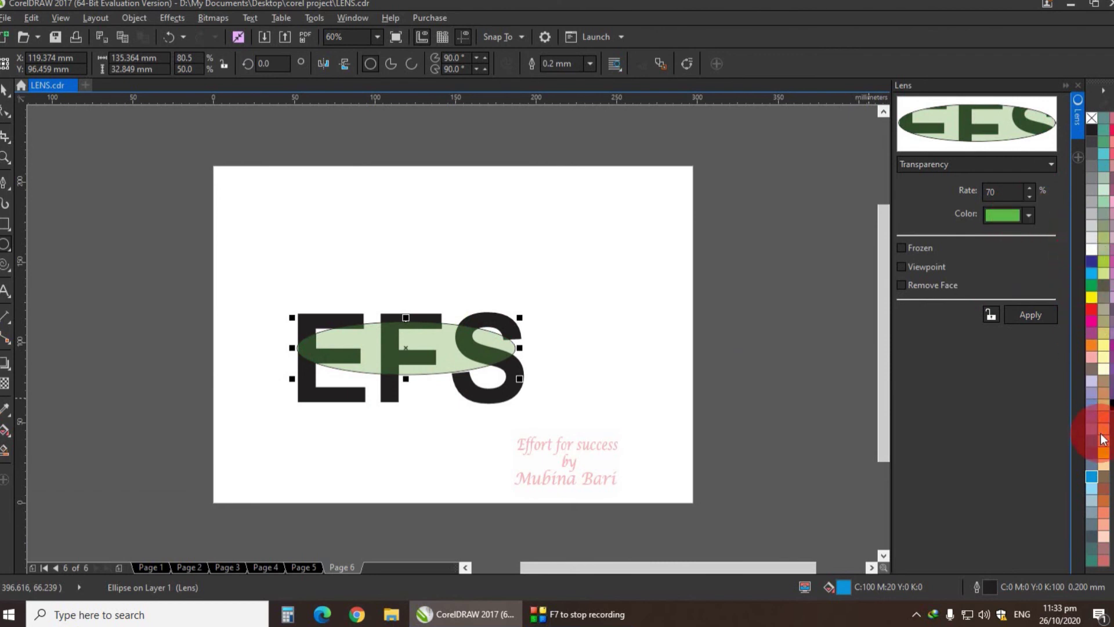
# Switch the ellipse's lens effect from Transparency to Wireframe and apply it over the EFS text
pyautogui.click(976, 164)
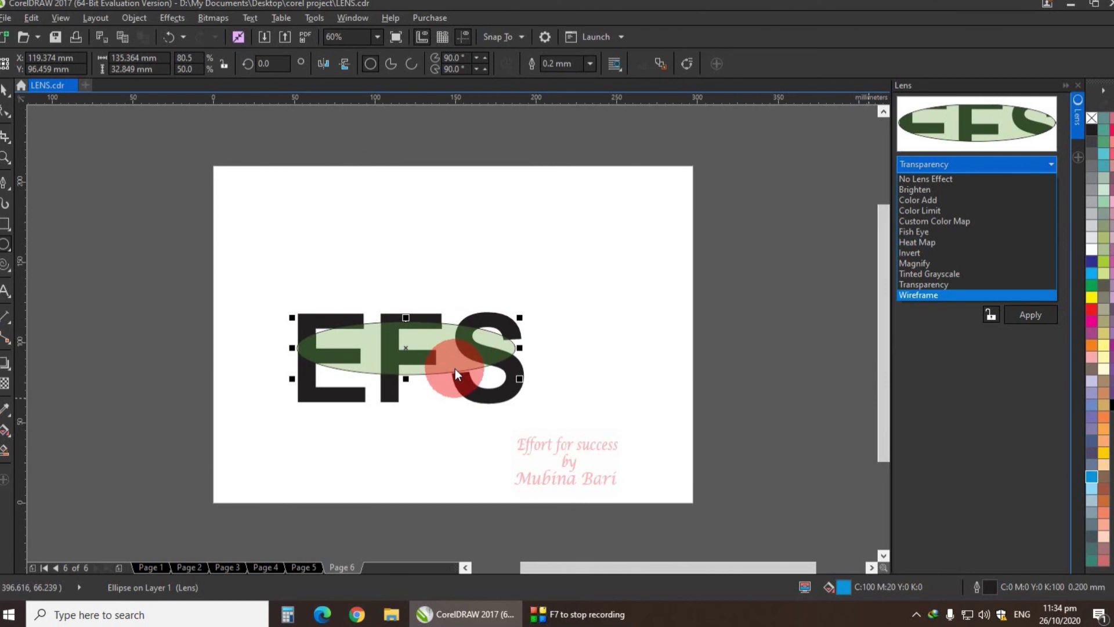
pyautogui.moveTo(455, 368); pyautogui.dragTo(379, 317)
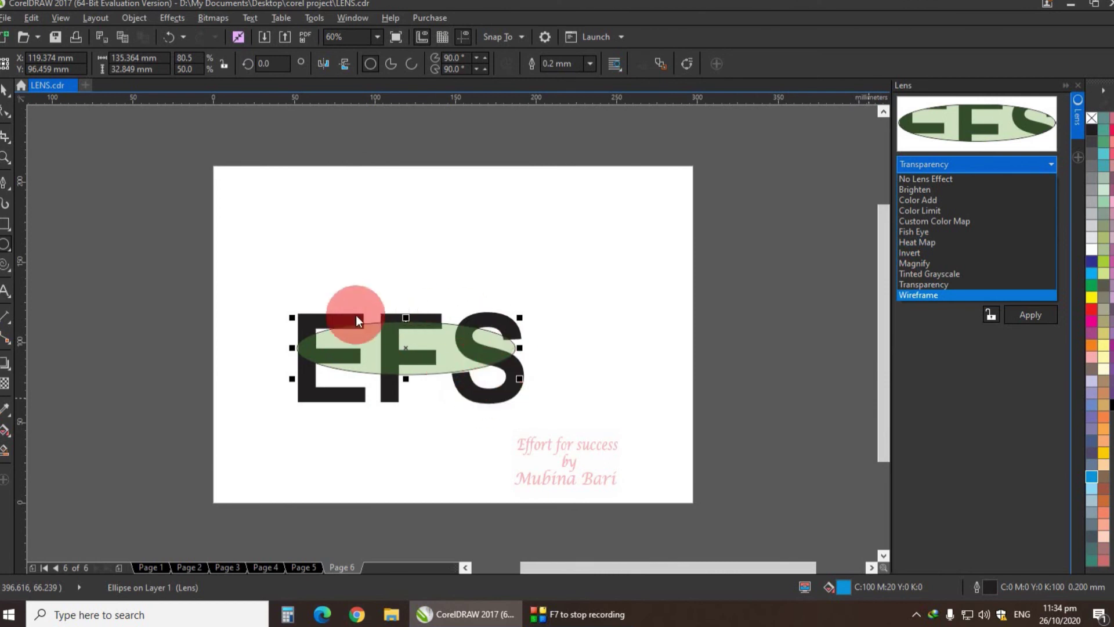
pyautogui.click(927, 295)
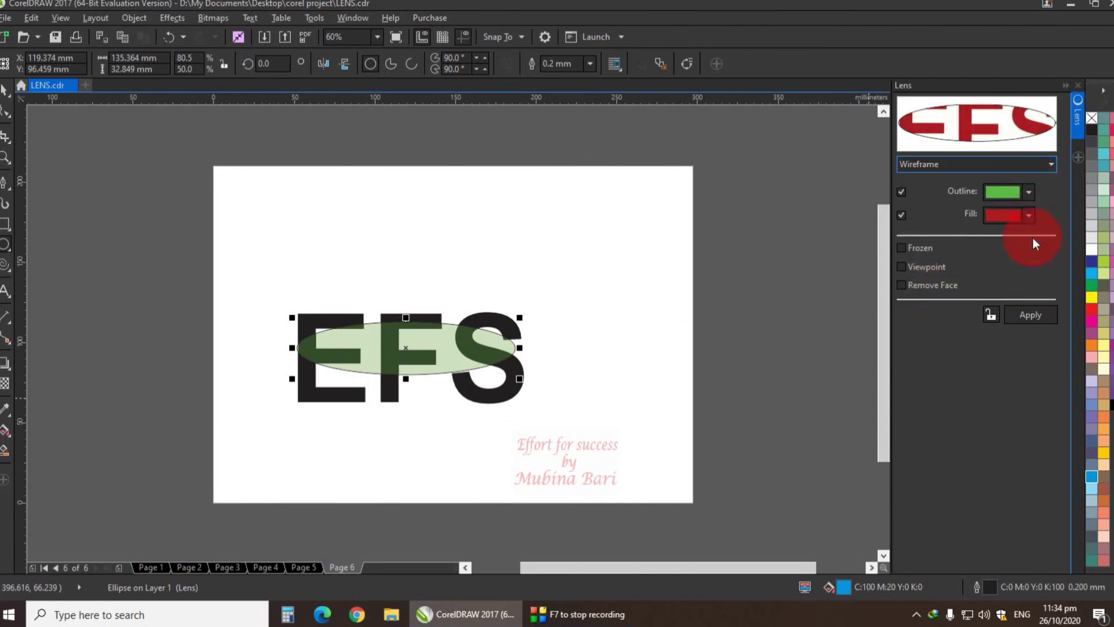
pyautogui.click(1047, 314)
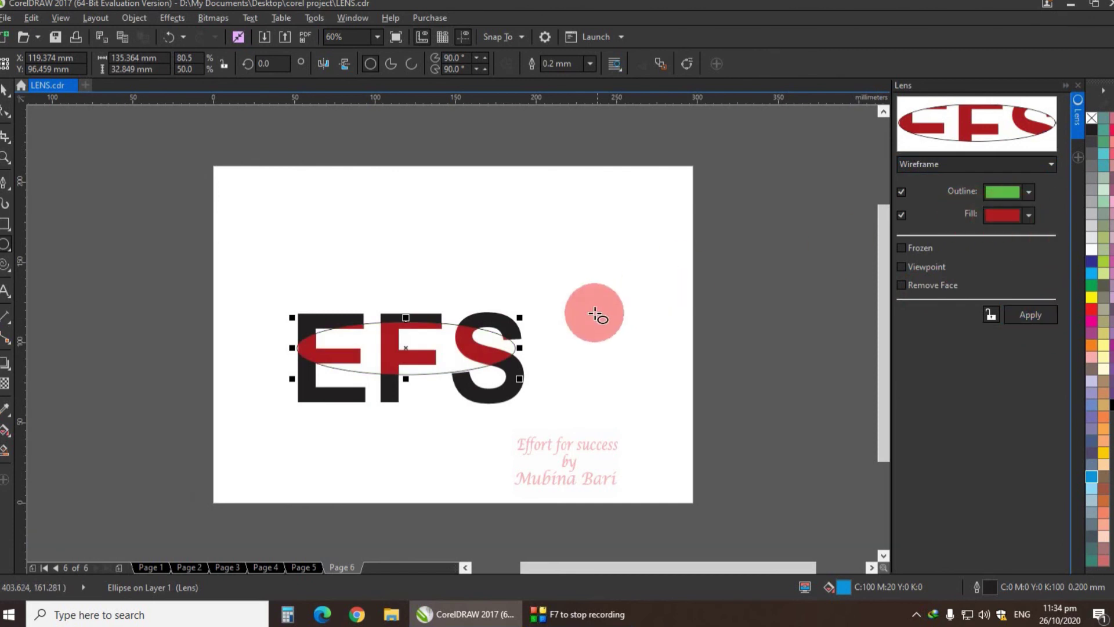
# Set the Wireframe lens outline color to red (C20 M86 Y65 K7) and apply it to the ellipse
pyautogui.click(1029, 192)
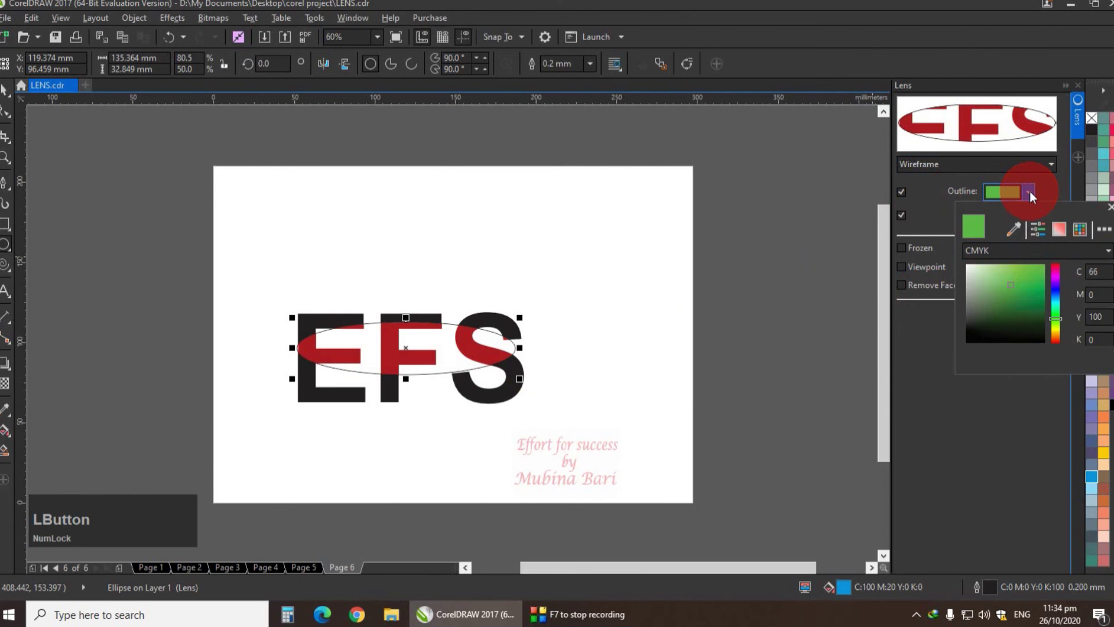
pyautogui.click(1053, 338)
pyautogui.click(1055, 266)
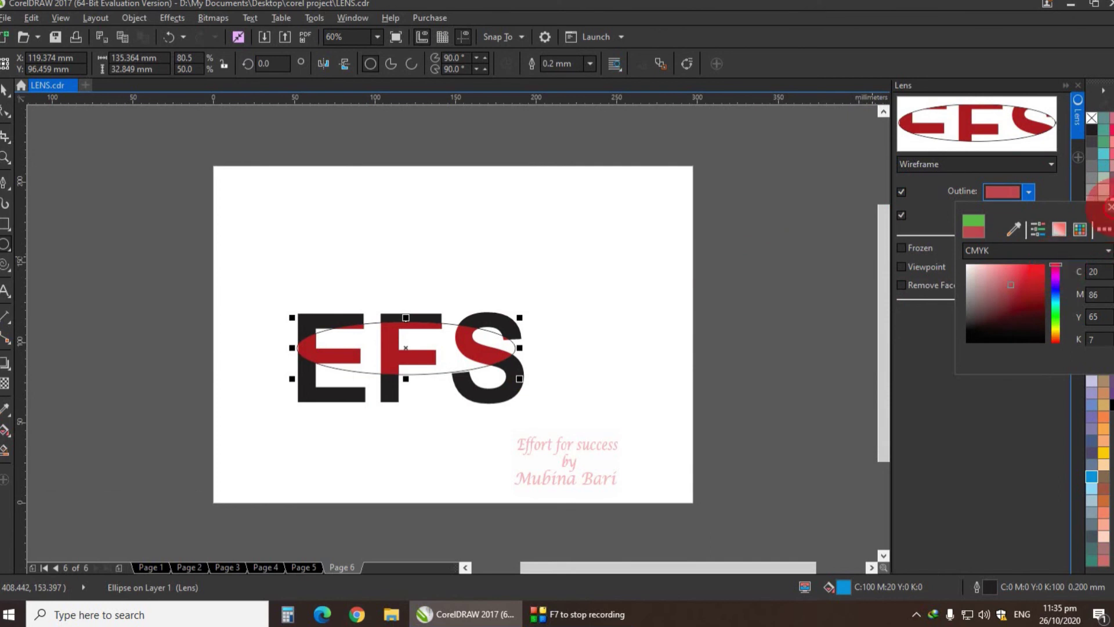
pyautogui.click(1110, 207)
pyautogui.click(1043, 314)
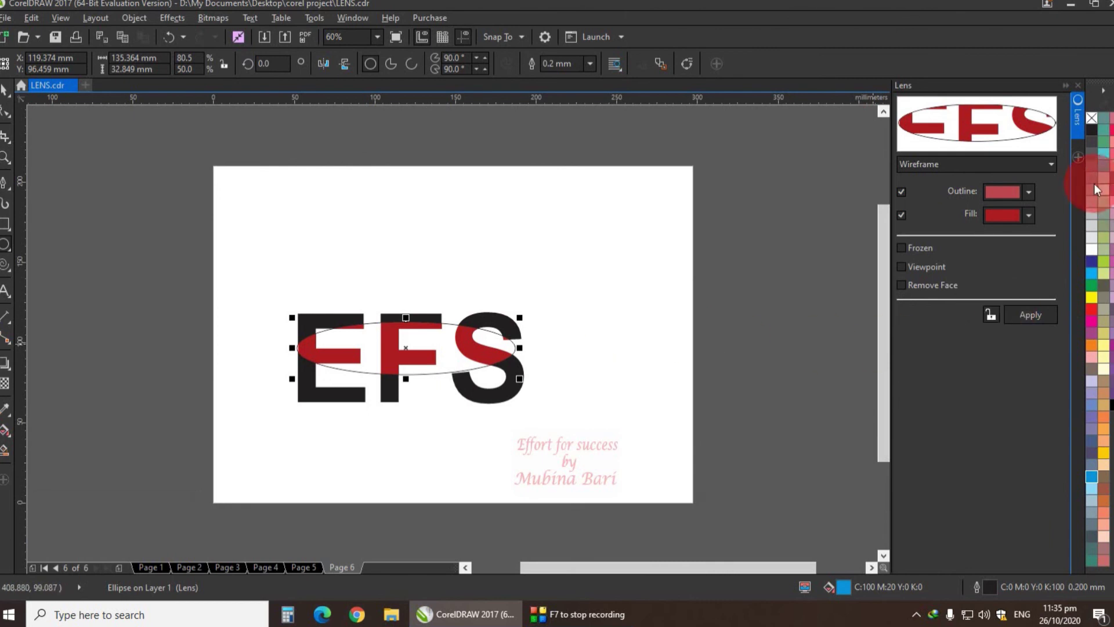
# Set the Wireframe lens fill color to green (C75 M5 Y100 K0), apply it, and remove the ellipse's own outline
pyautogui.click(1029, 216)
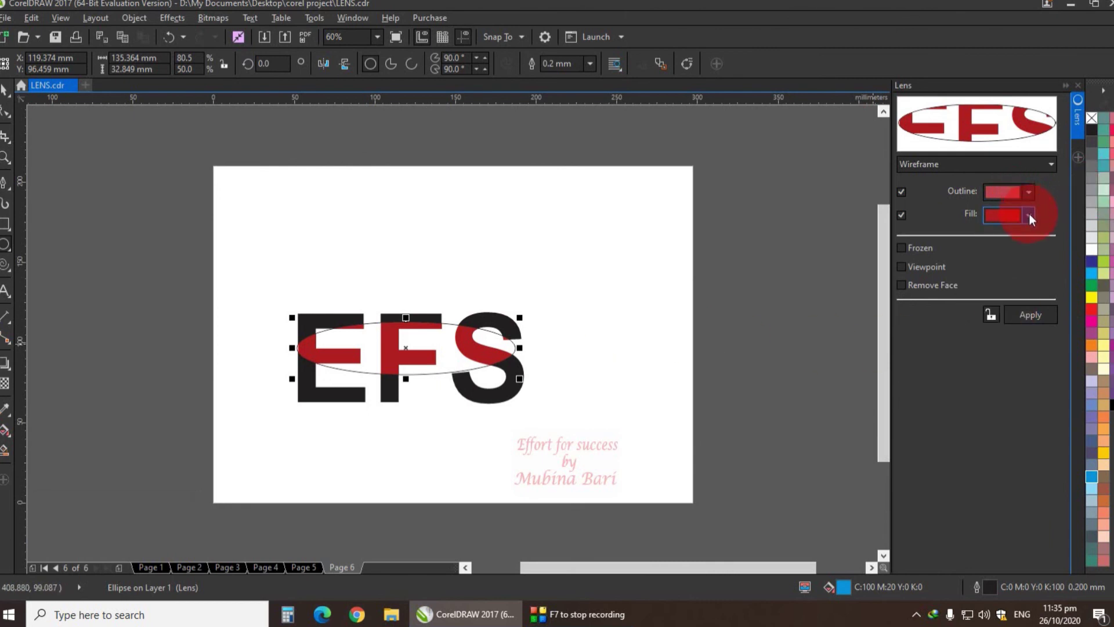
pyautogui.click(1029, 214)
pyautogui.click(1056, 343)
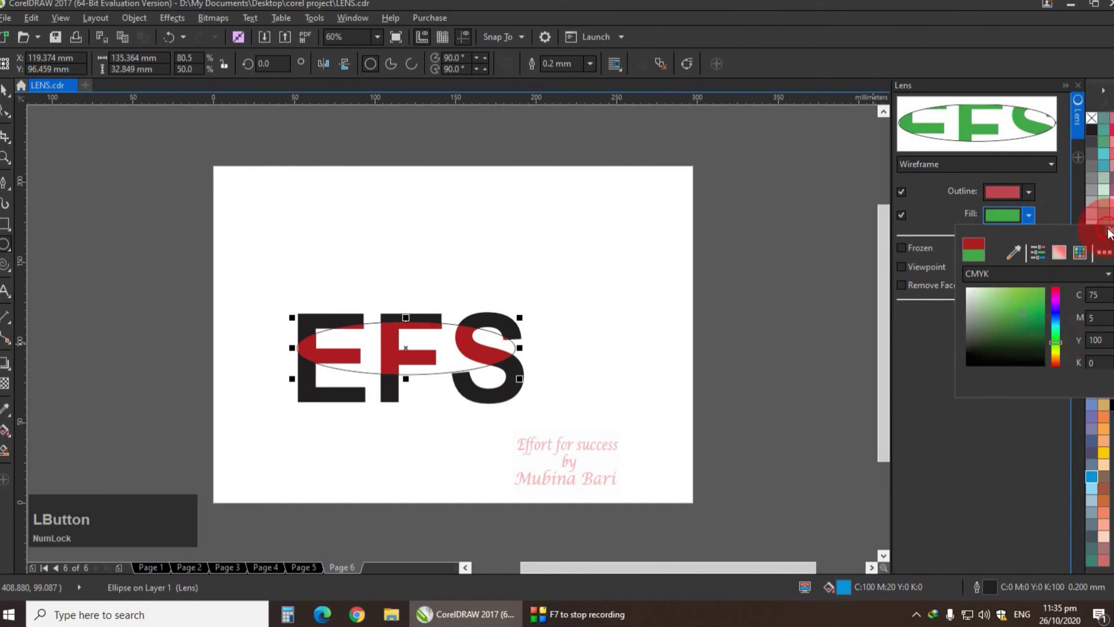
pyautogui.click(1110, 231)
pyautogui.click(1046, 318)
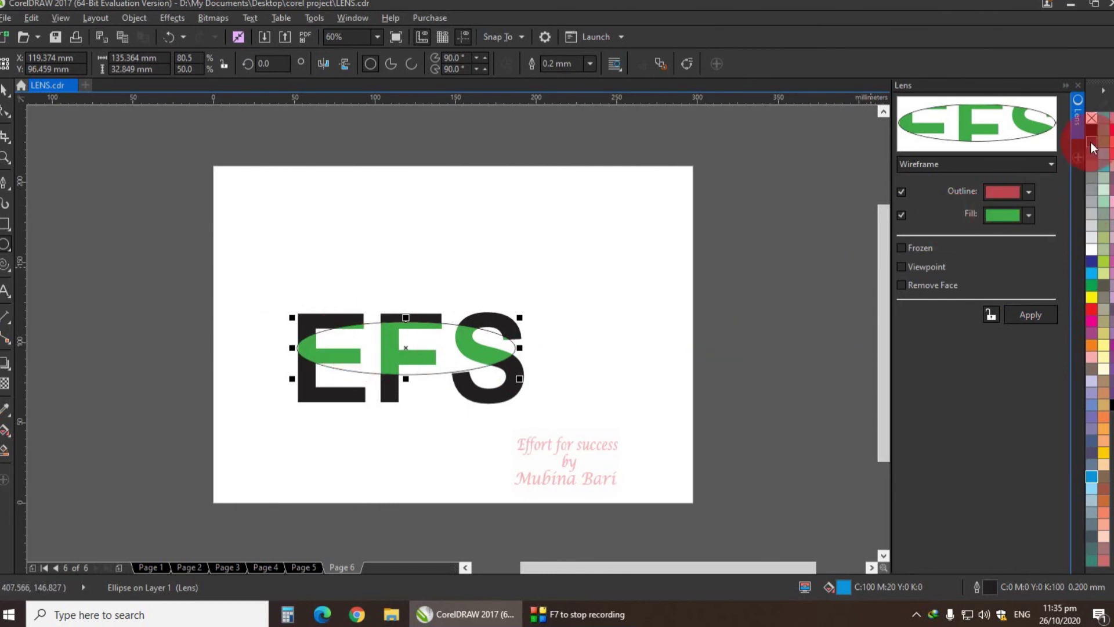
pyautogui.rightClick(1091, 119)
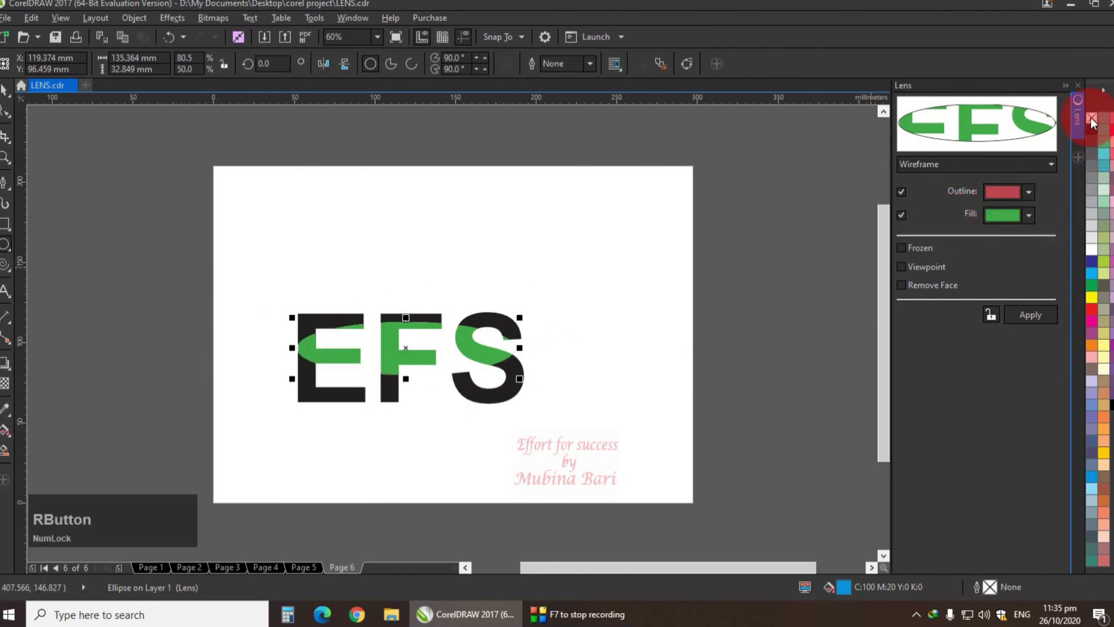